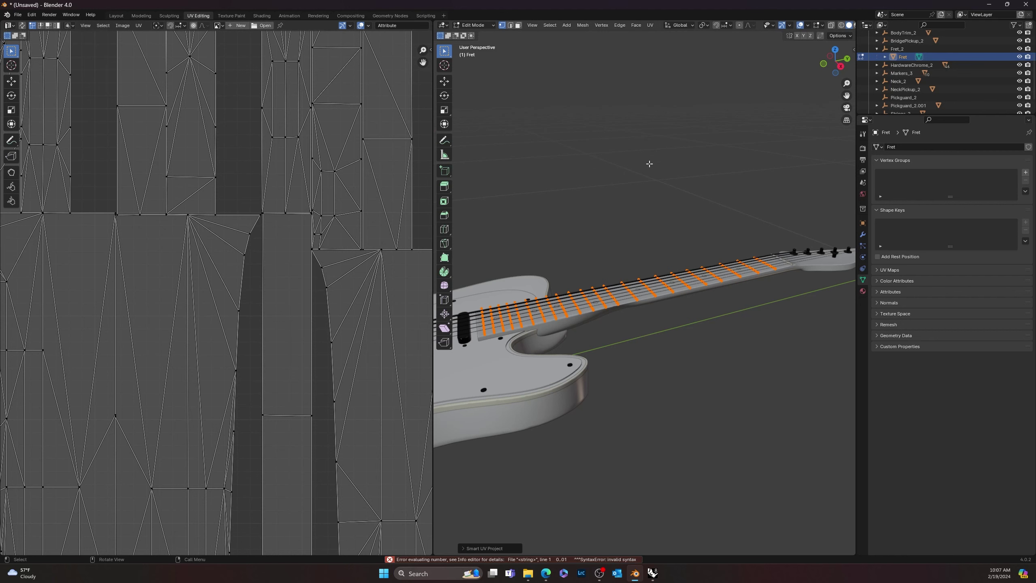
Return the frets to Object Mode and check their selection along the guitar neck
key(Tab)
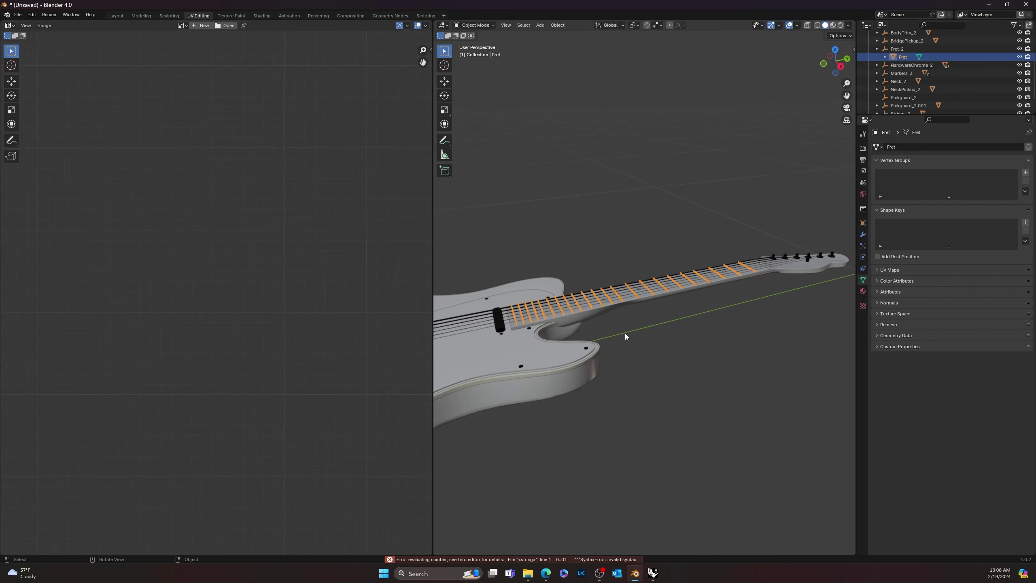
scroll(626, 302, up, 5)
click(638, 352)
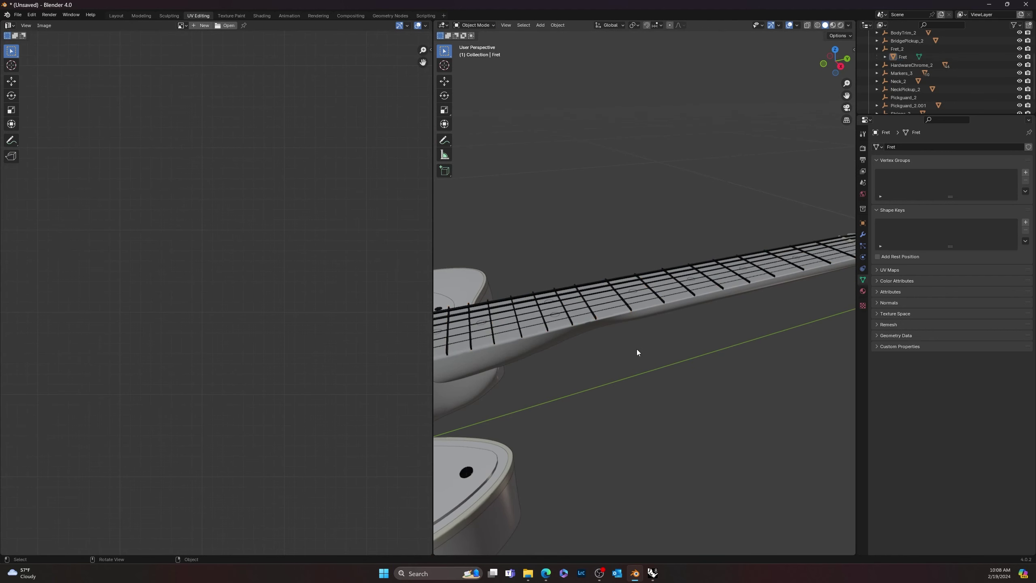
click(629, 308)
click(644, 377)
scroll(611, 320, down, 5)
scroll(631, 306, up, 5)
click(630, 307)
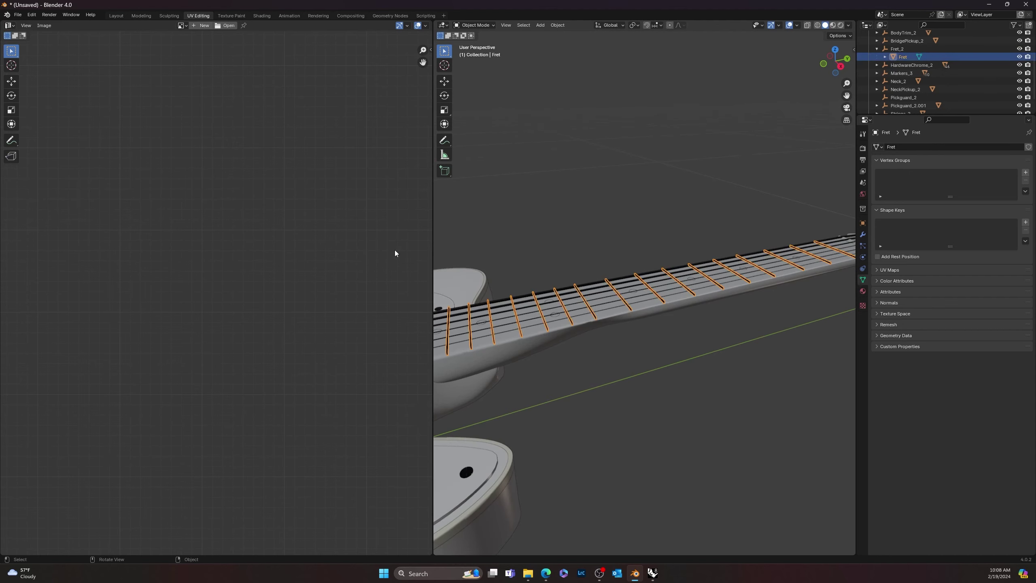
scroll(624, 225, down, 5)
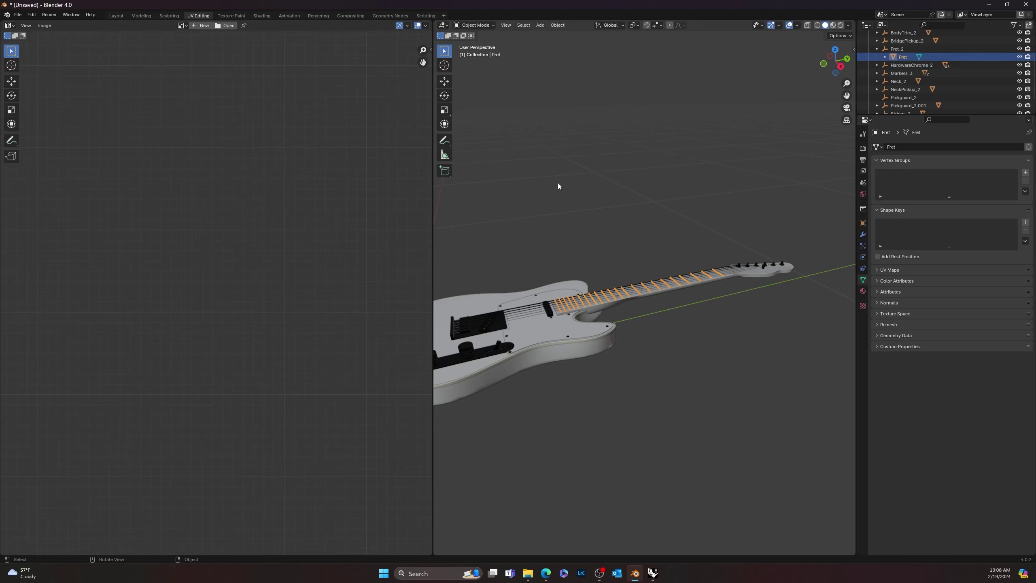
Select the guitar body and examine its full UV layout over the wood texture in Edit Mode
middle_drag(588, 243, 650, 237)
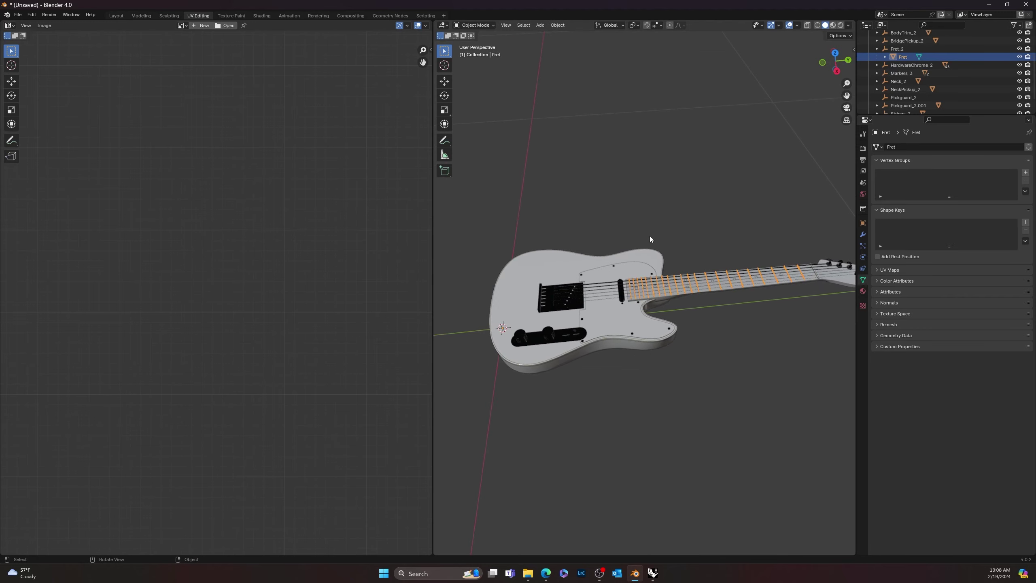
scroll(554, 269, up, 4)
scroll(553, 269, up, 1)
click(526, 240)
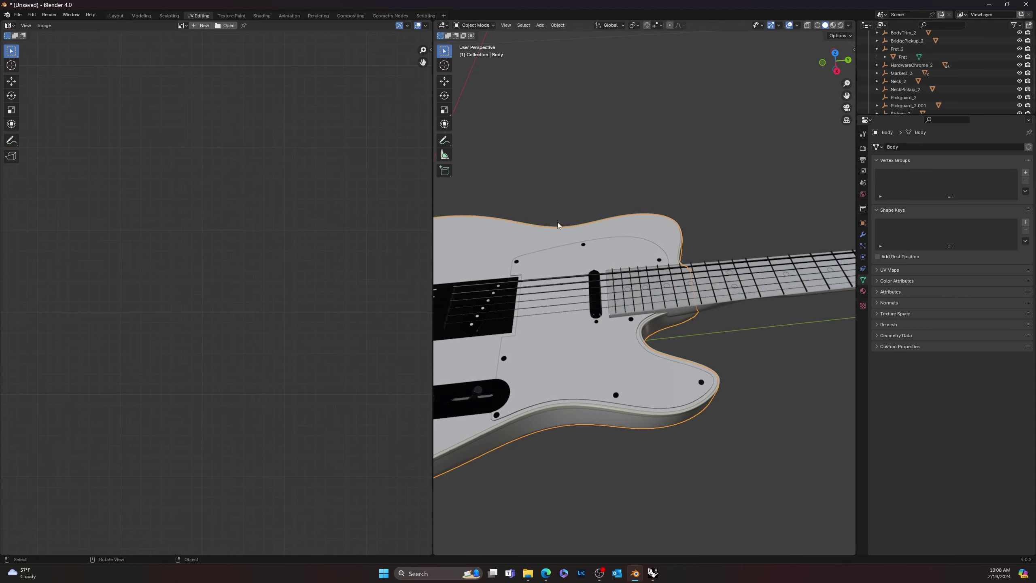
scroll(558, 224, down, 4)
shift+middle_drag(512, 316, 606, 313)
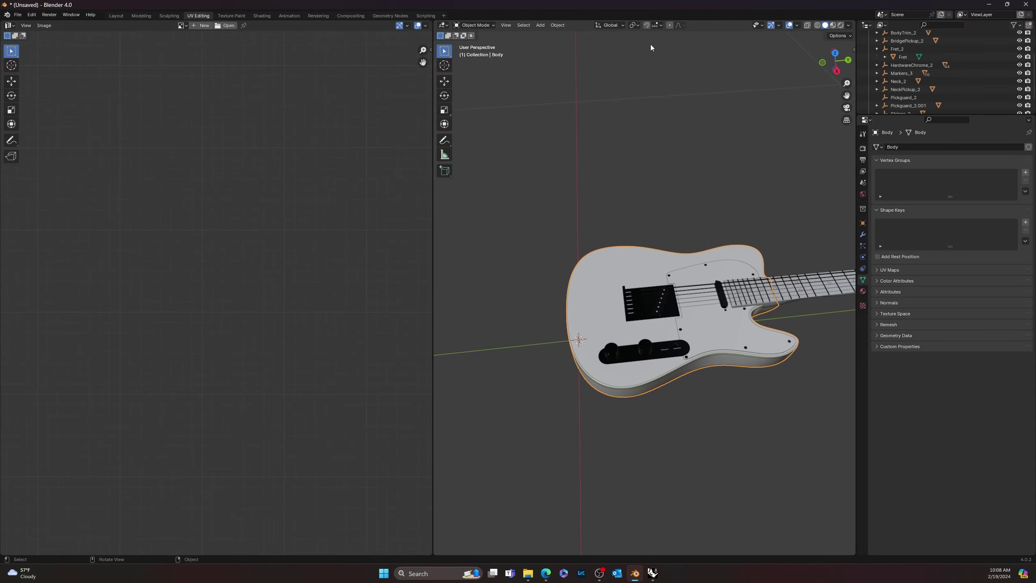
key(Tab)
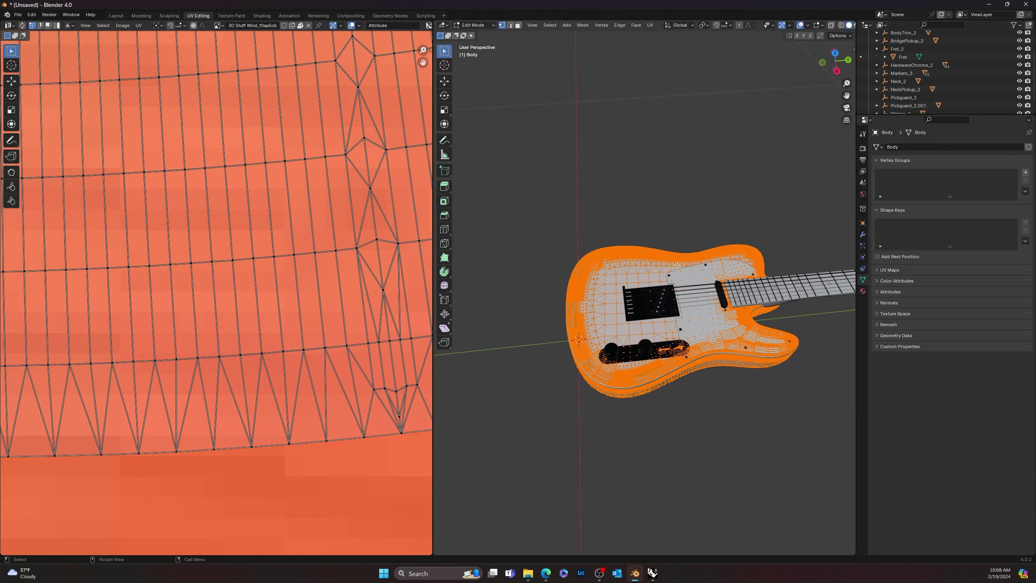
scroll(311, 278, down, 8)
scroll(234, 320, up, 3)
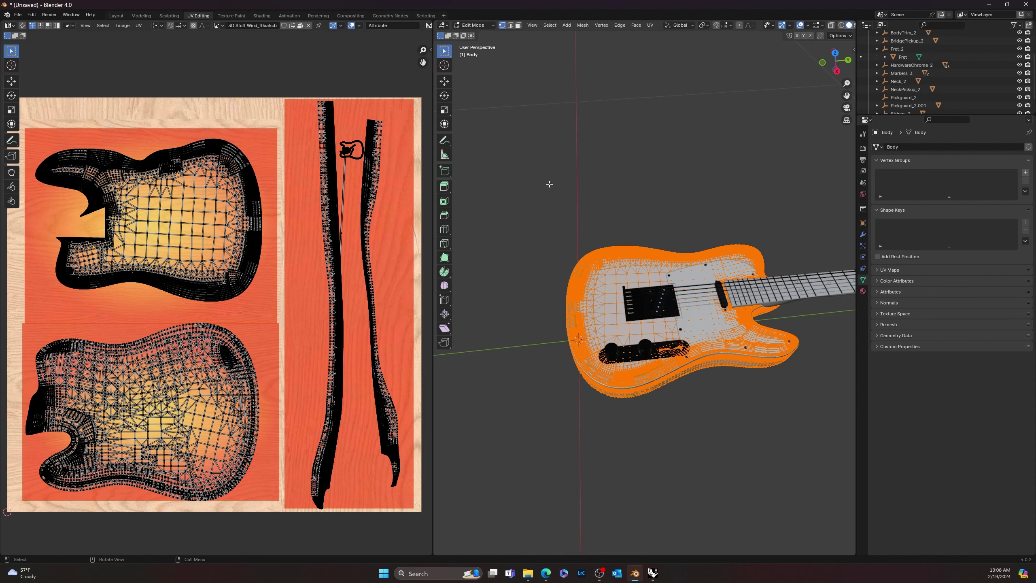
Return the body to Object Mode and pick the individual string saddles on the bridge to examine the separate hardware parts
key(Tab)
scroll(640, 206, up, 3)
middle_drag(642, 202, 533, 251)
scroll(533, 251, up, 5)
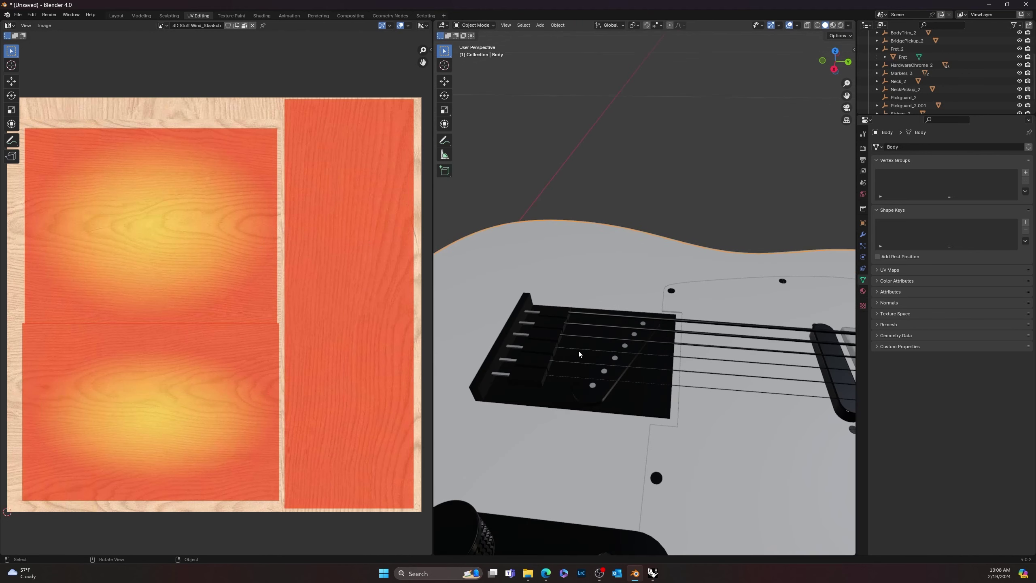
click(529, 369)
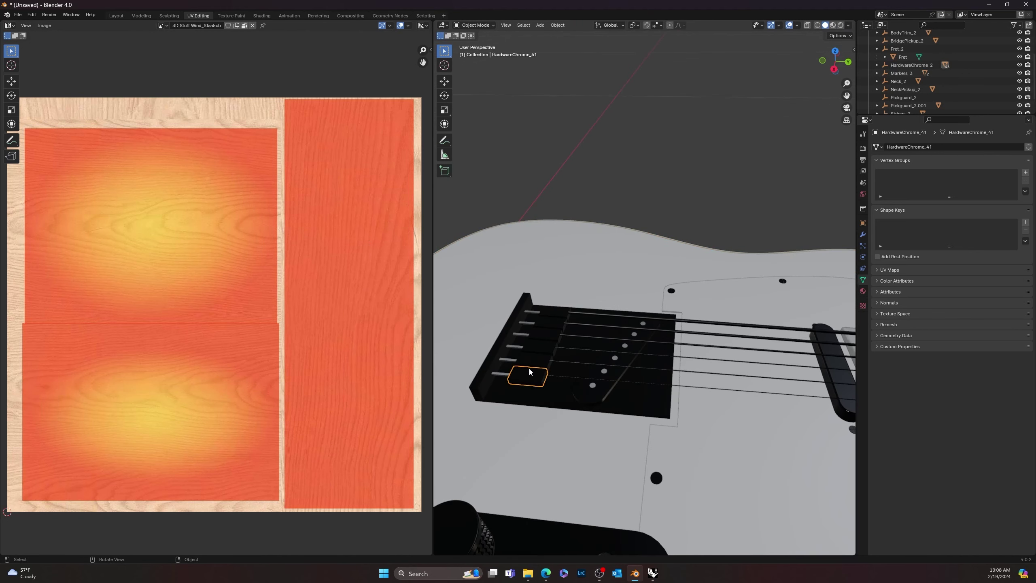
shift+click(547, 348)
shift+click(550, 335)
shift+click(552, 325)
shift+click(557, 314)
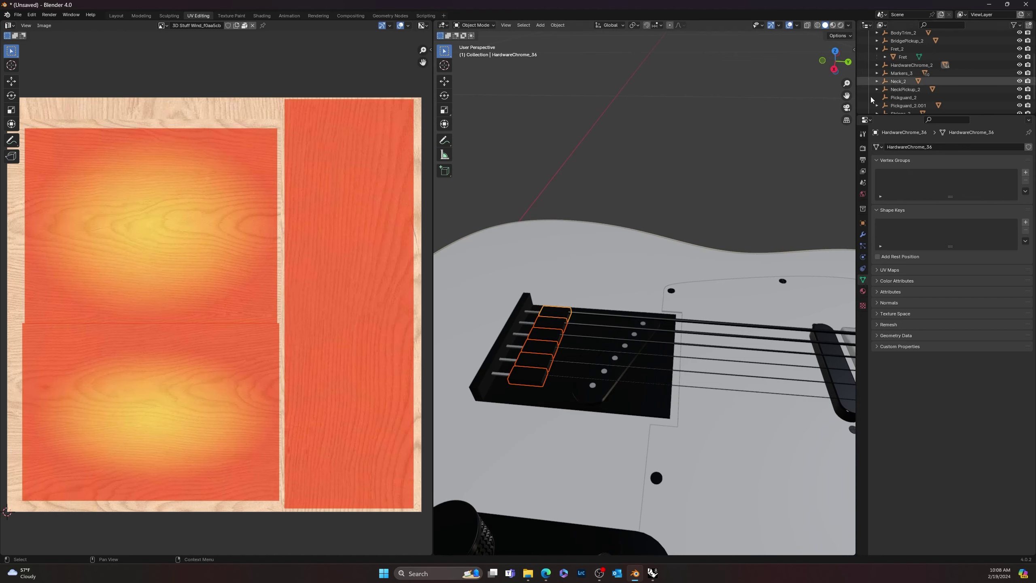
click(592, 180)
scroll(685, 266, down, 5)
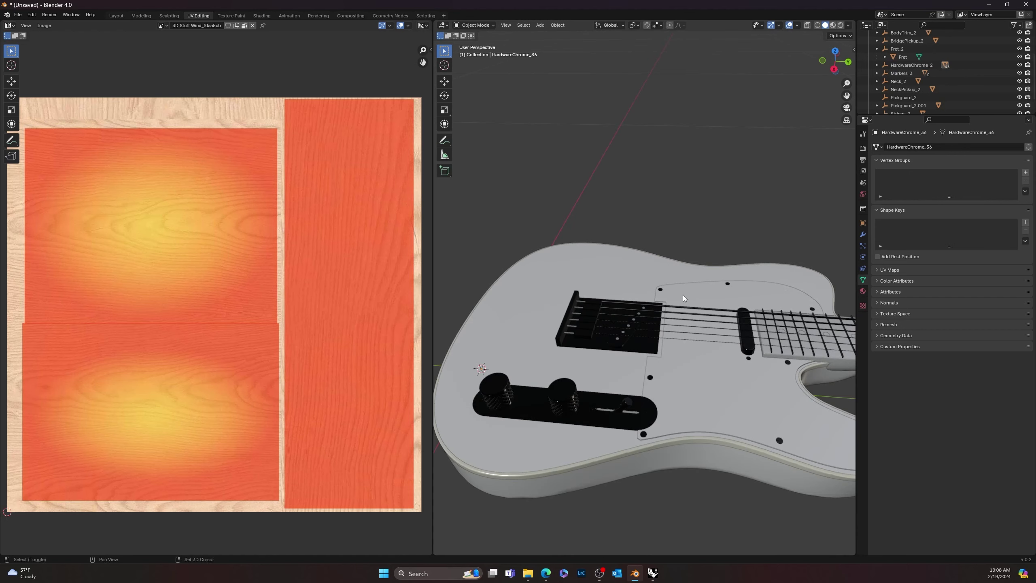
Examine the guitar body's mesh around the neck cutaway in Edit Mode and compare it with its UV layout
middle_drag(684, 295, 637, 267)
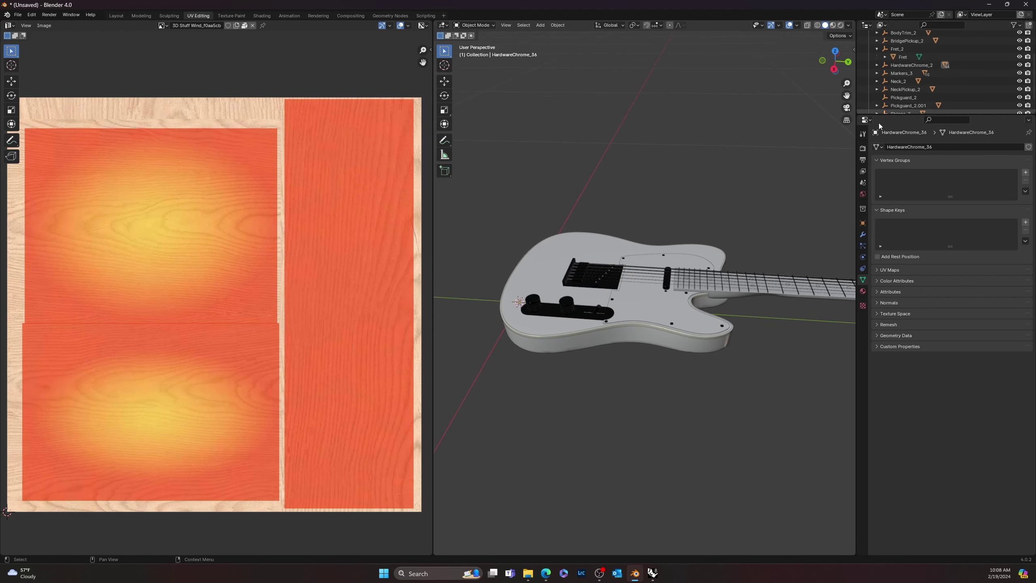
middle_drag(579, 187, 541, 183)
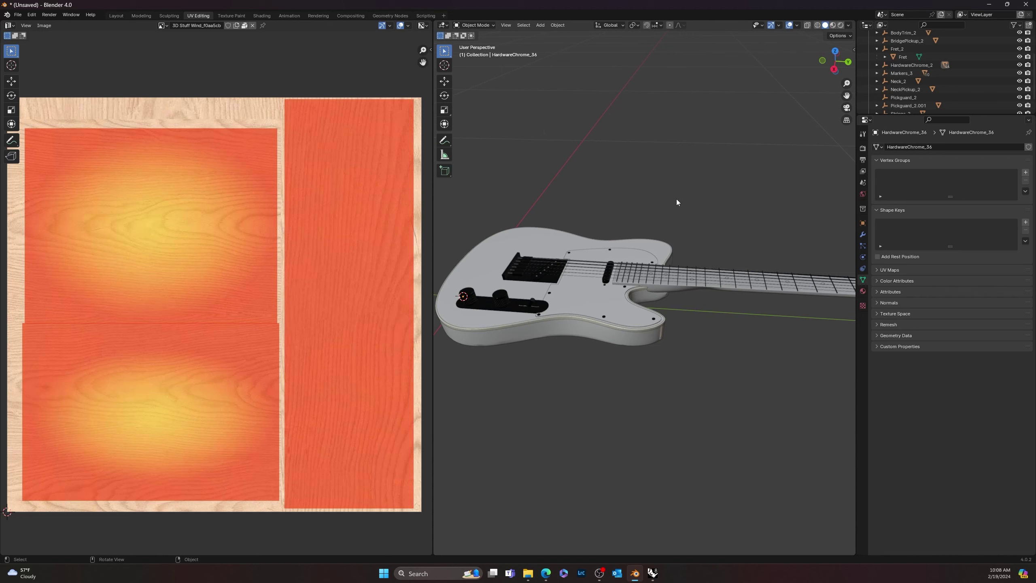
click(644, 243)
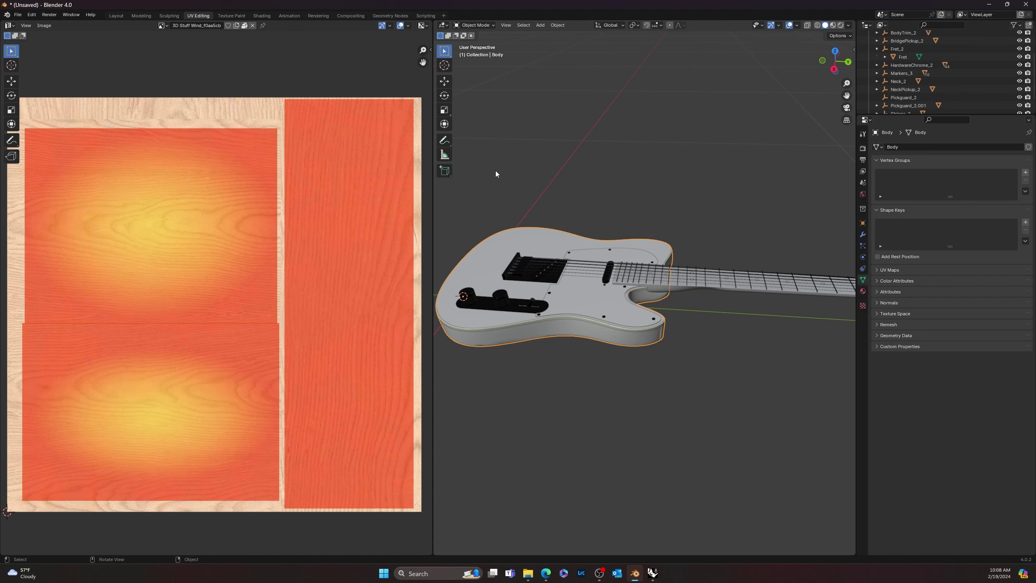
key(Tab)
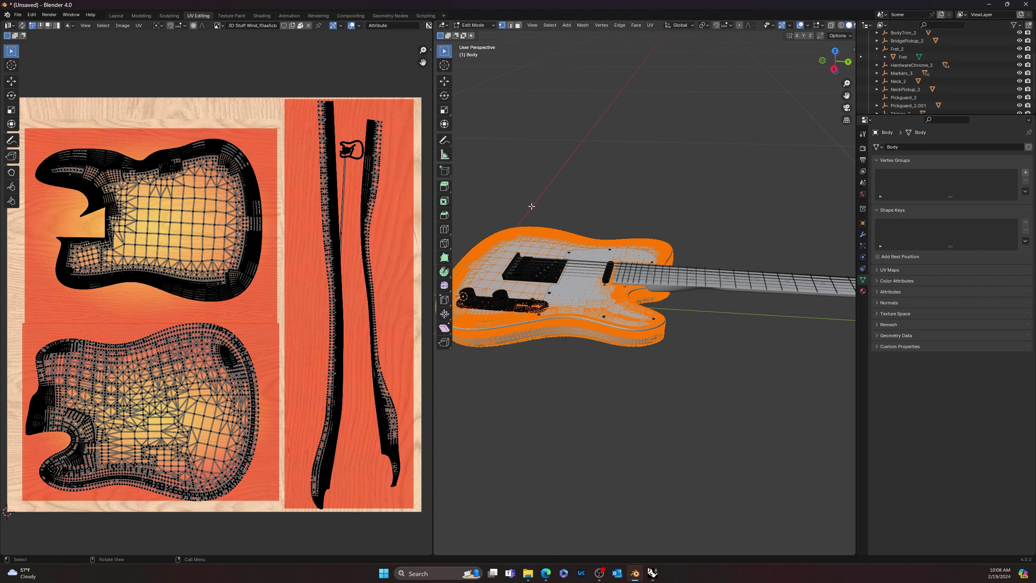
scroll(623, 318, up, 6)
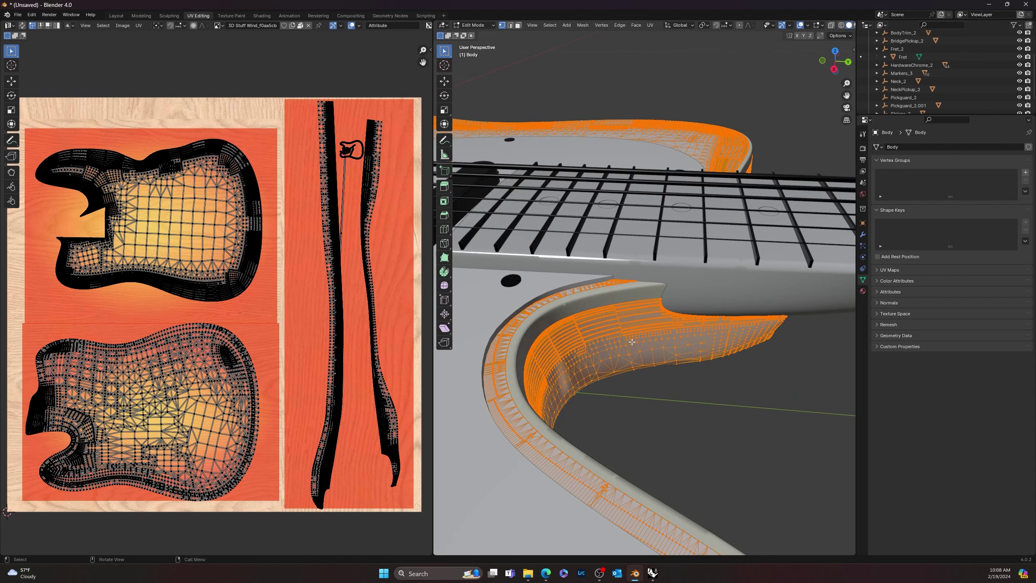
key(alt+a)
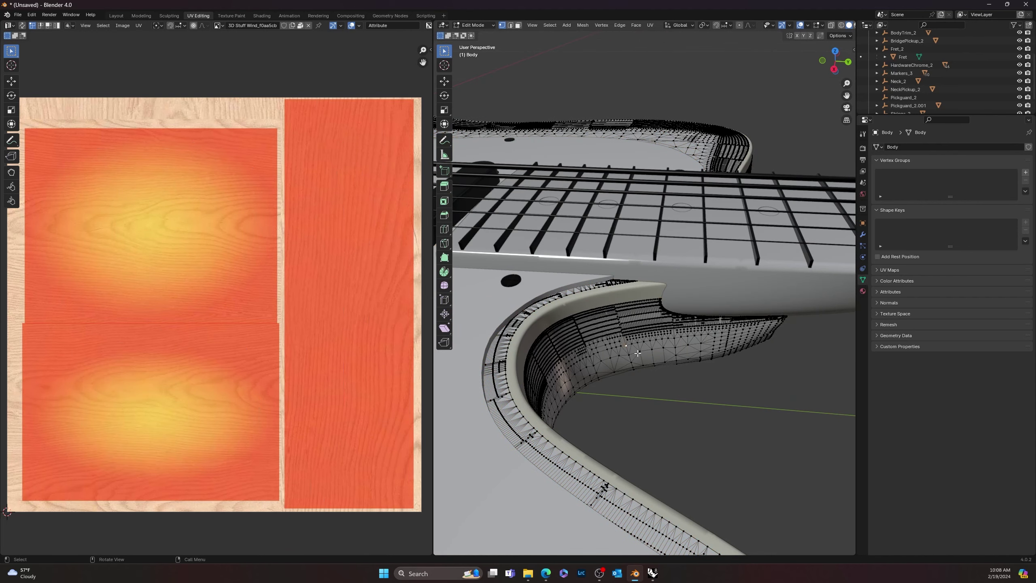
drag(632, 351, 680, 356)
key(Tab)
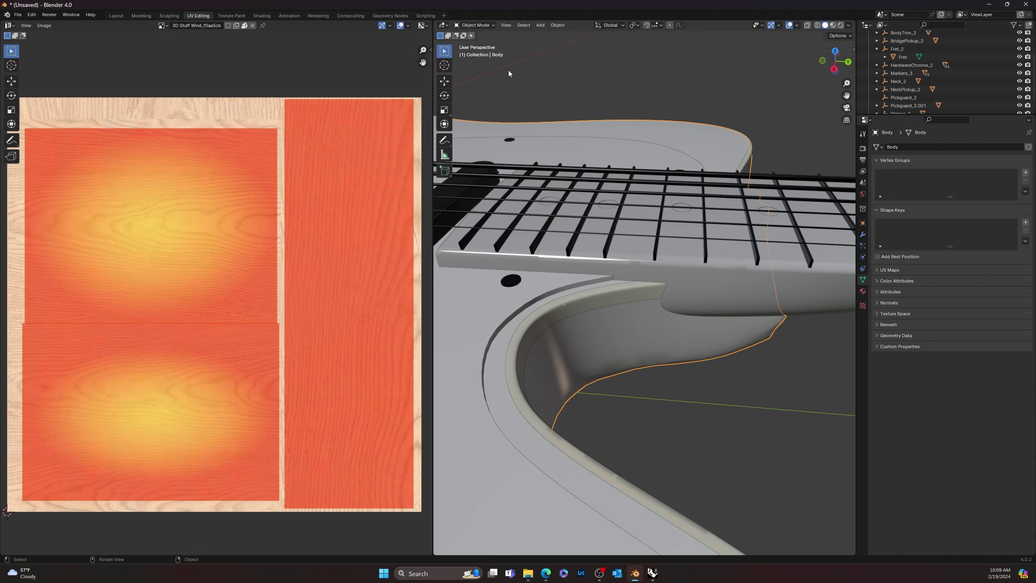
key(Tab)
key(Tab)
key(Tab)
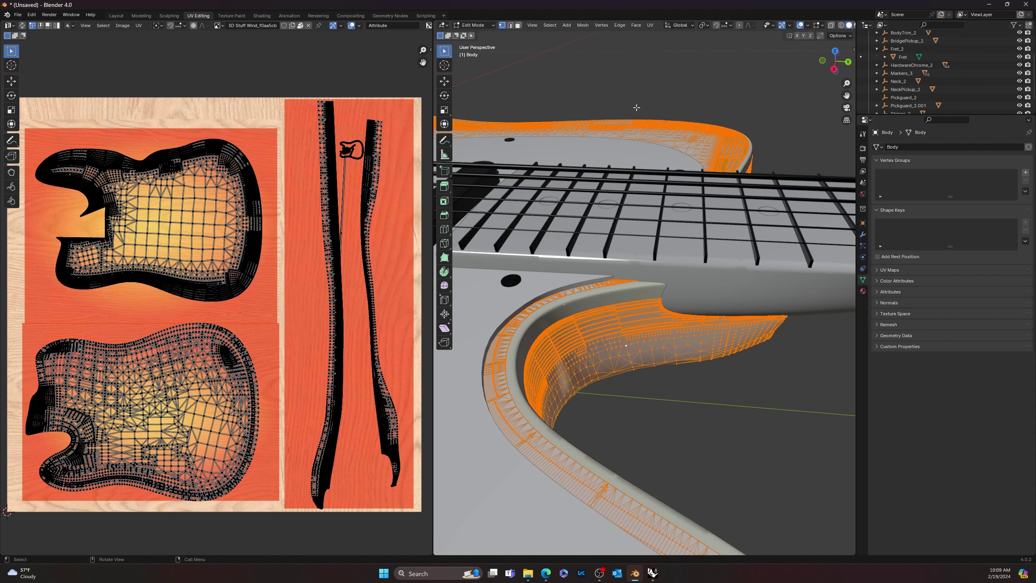
key(Tab)
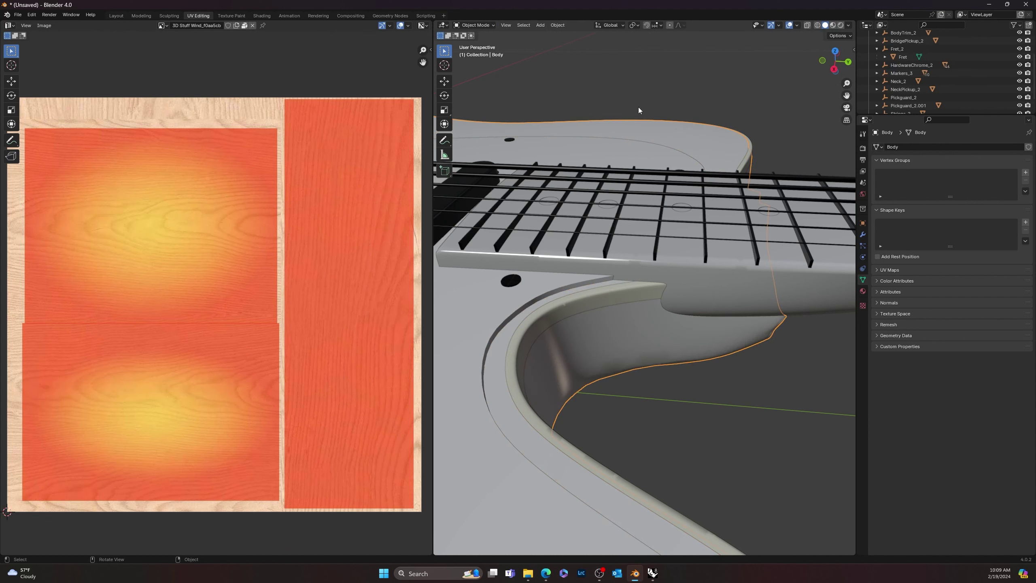
Inspect the whole guitar model from several angles in Object Mode
scroll(638, 107, down, 5)
middle_drag(566, 154, 704, 219)
scroll(689, 198, up, 6)
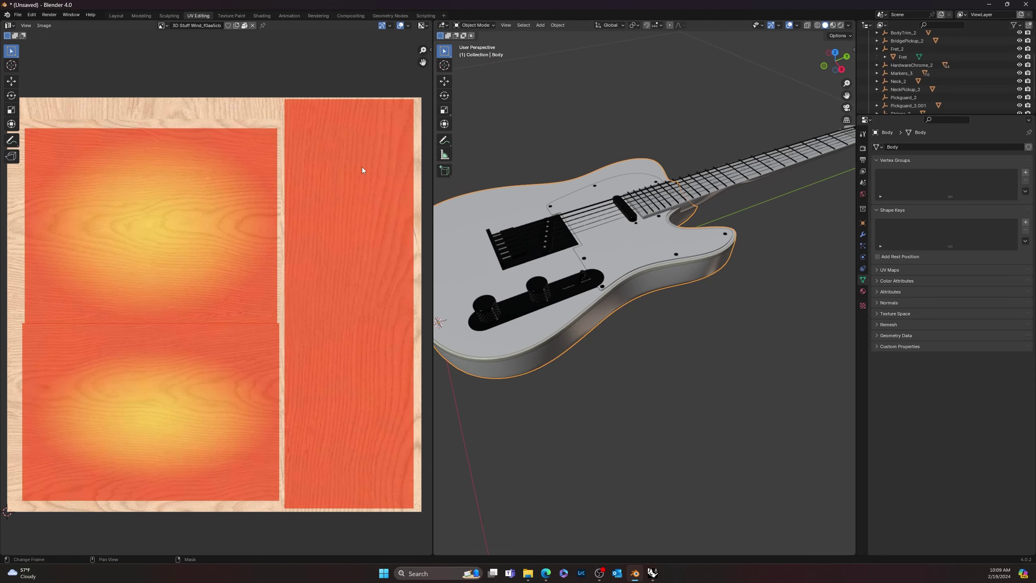
scroll(570, 238, down, 6)
scroll(684, 251, up, 4)
middle_drag(604, 251, 661, 216)
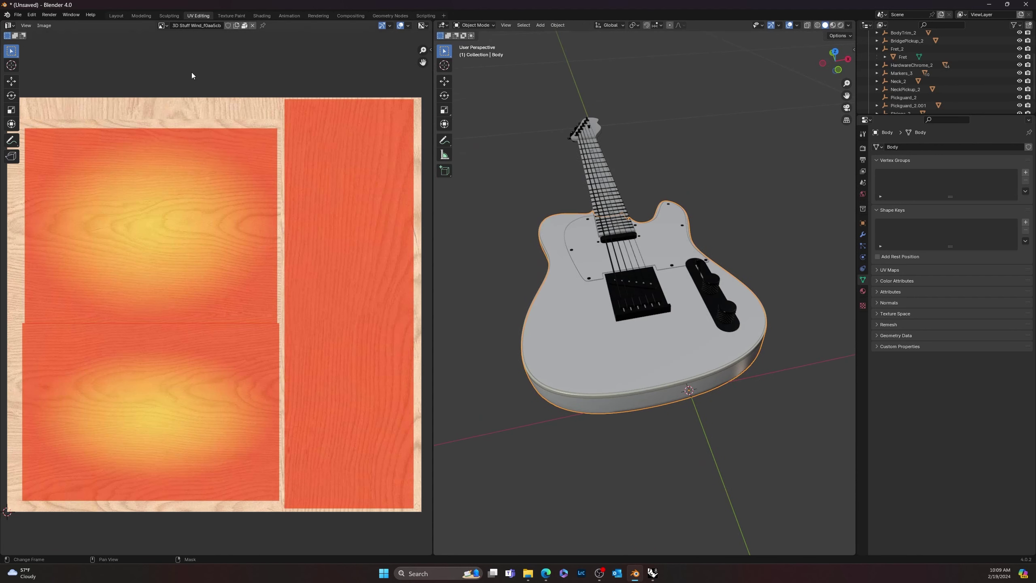
click(47, 29)
middle_drag(627, 173, 556, 164)
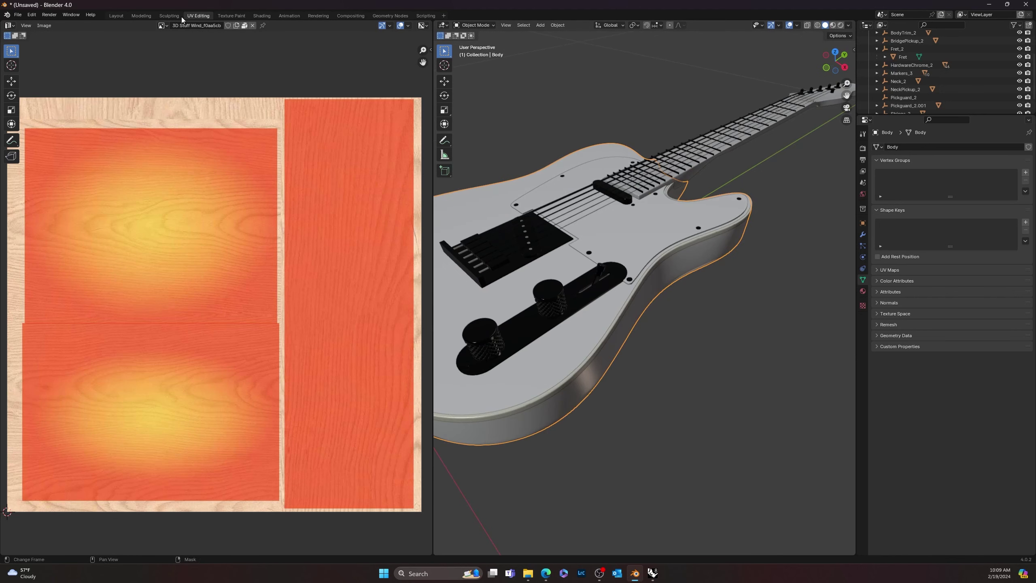
Switch to the Modeling workspace and display the guitar with Rendered viewport shading
click(144, 15)
scroll(440, 302, up, 10)
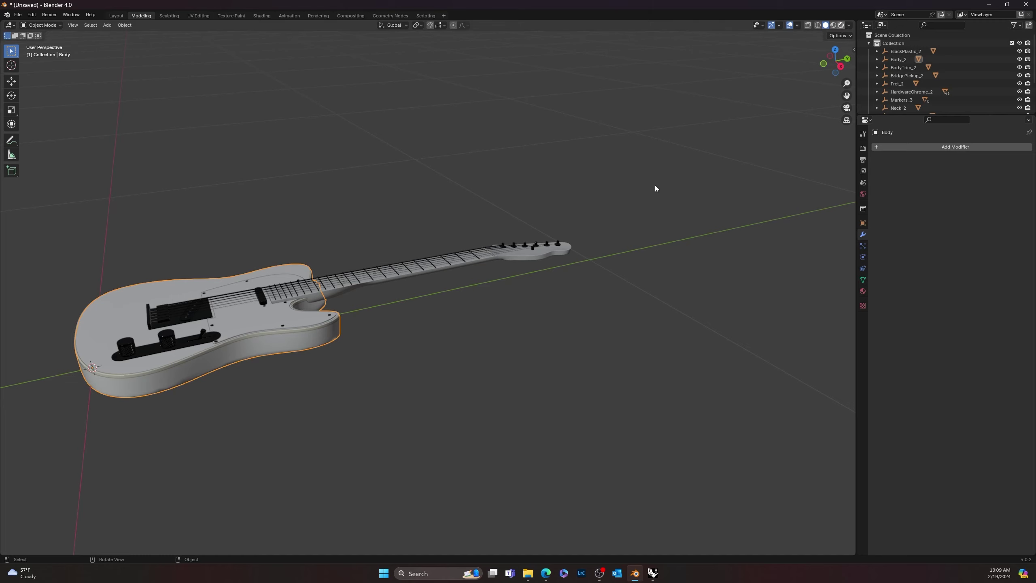
click(413, 145)
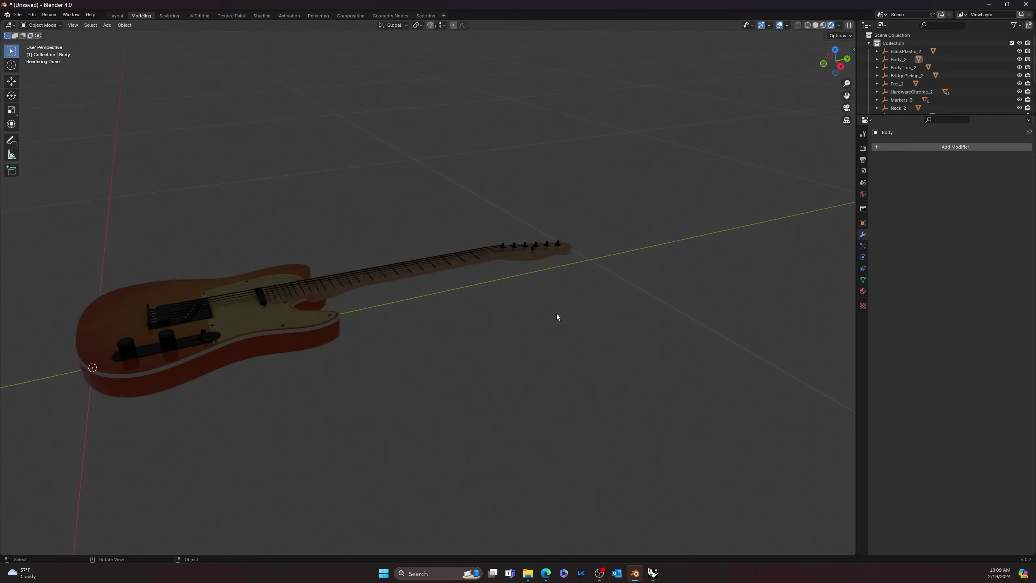
Set the base color of the control plate's Metal material to white
middle_drag(306, 254, 343, 285)
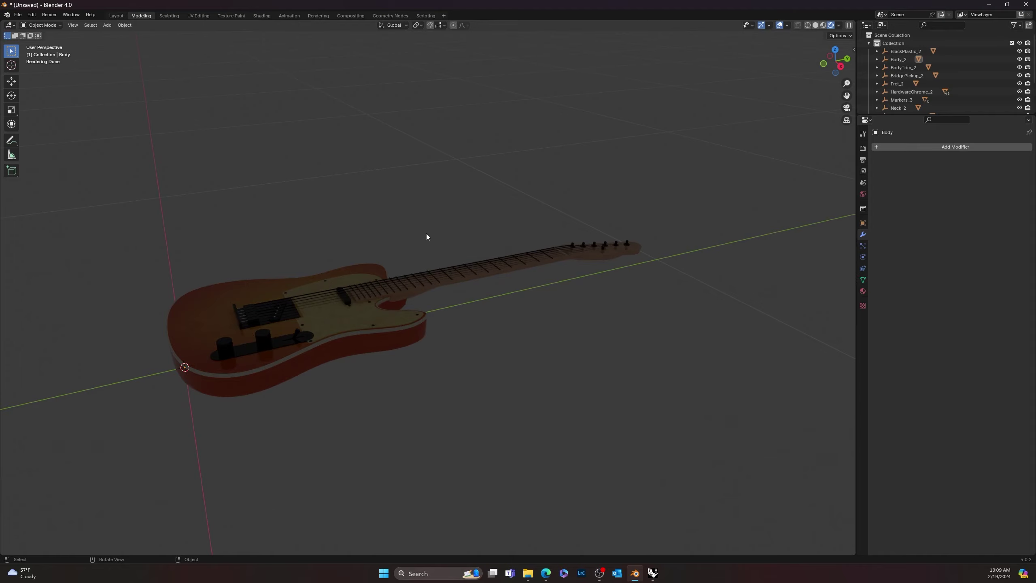
middle_drag(426, 234, 407, 266)
scroll(316, 271, up, 5)
middle_drag(253, 303, 446, 204)
middle_drag(392, 269, 489, 313)
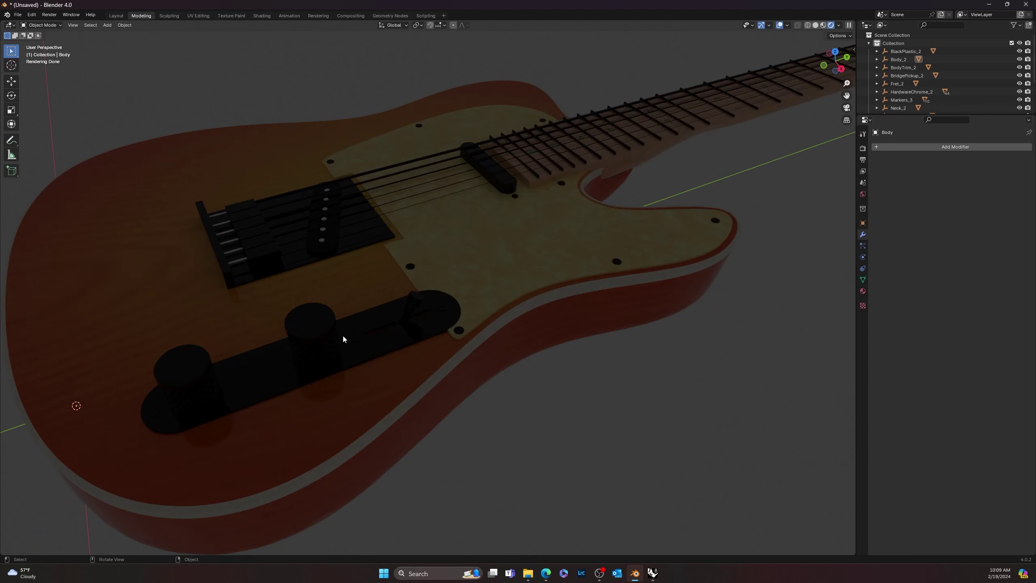
middle_drag(343, 334, 507, 282)
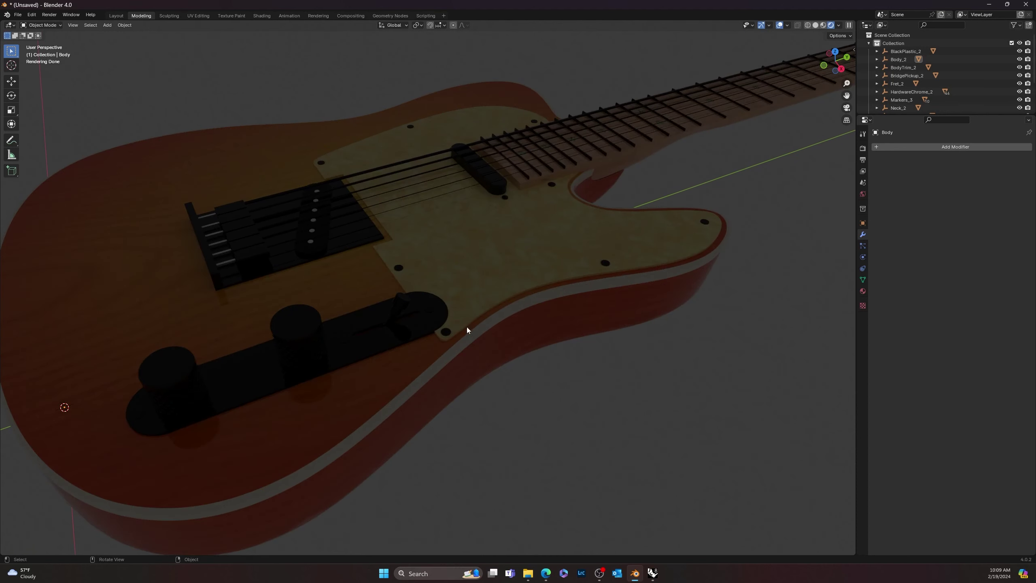
click(393, 338)
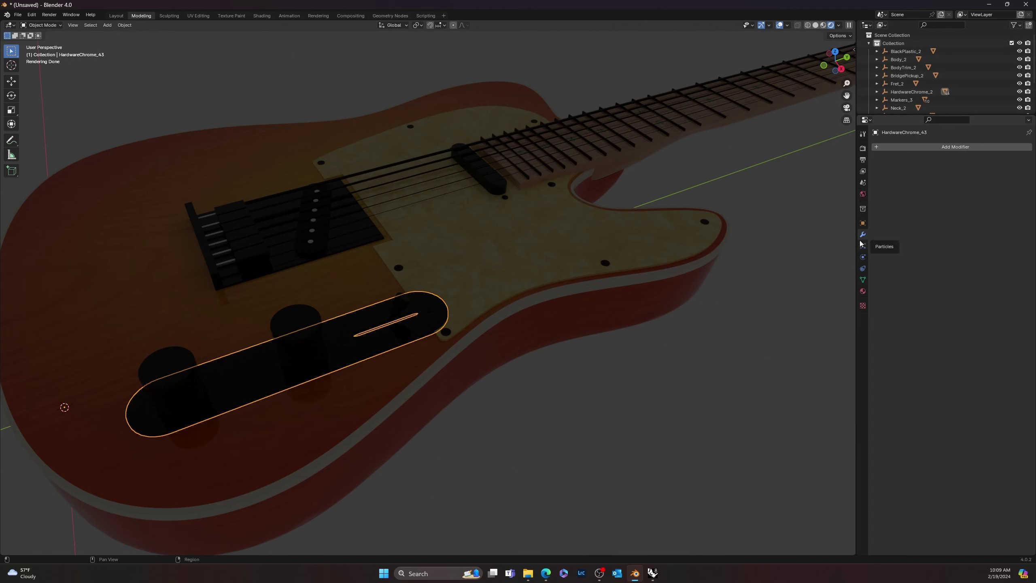
click(863, 290)
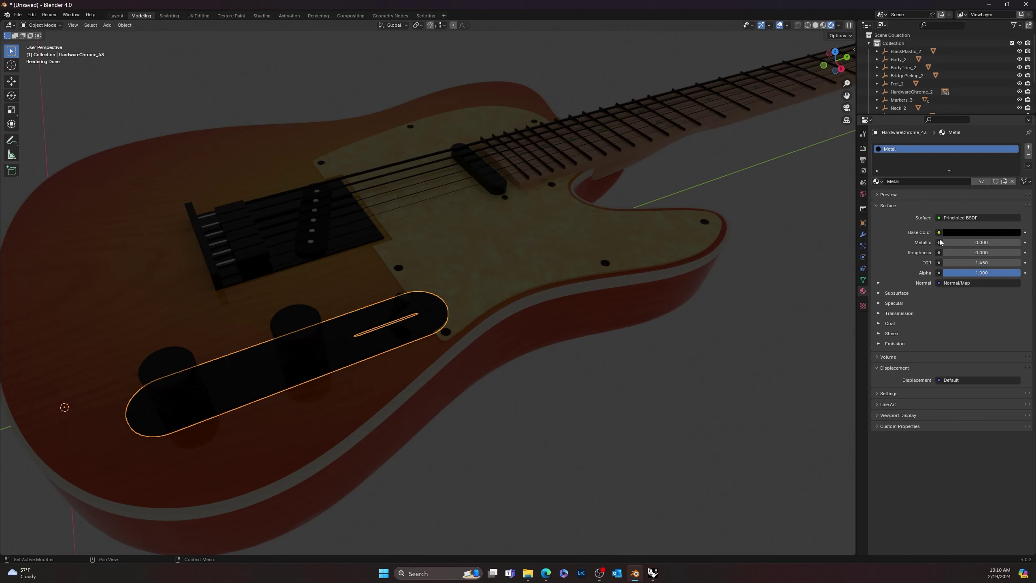
click(960, 233)
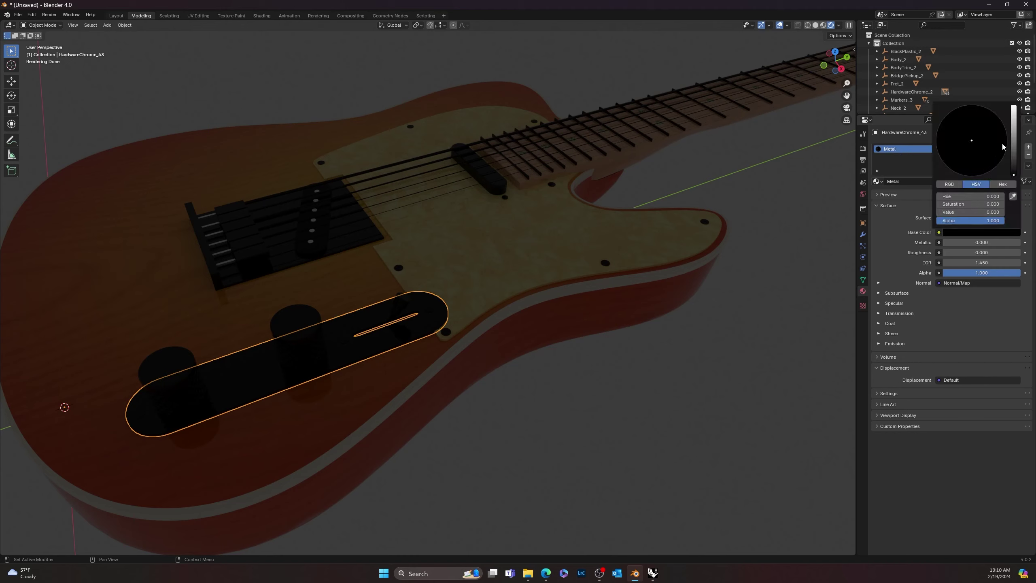
drag(1015, 176, 1014, 106)
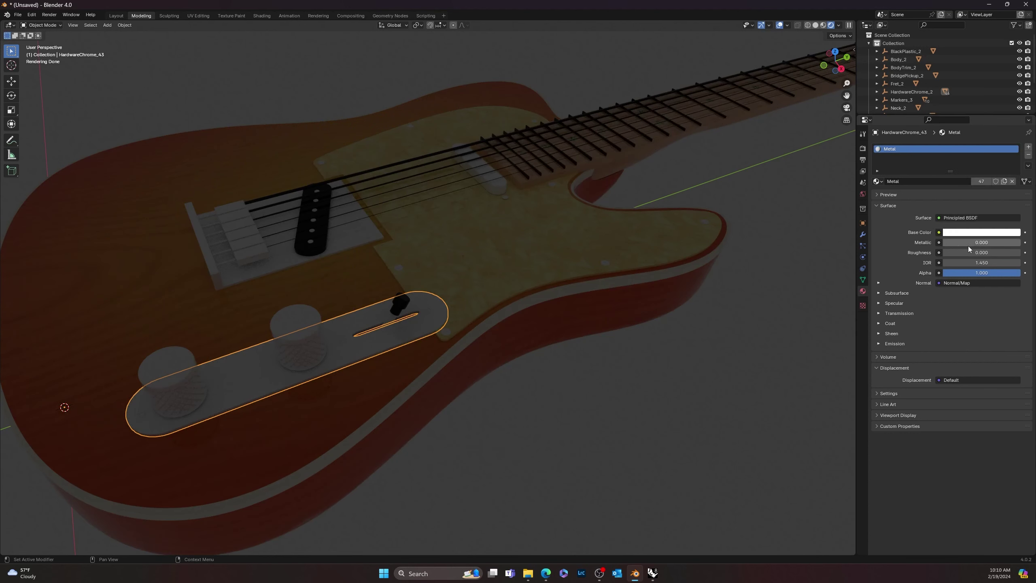
Set the Metal material's Metallic value to 0.75 and open its Roughness value for editing
click(951, 241)
key(Return)
click(950, 243)
text(.75)
key(Tab)
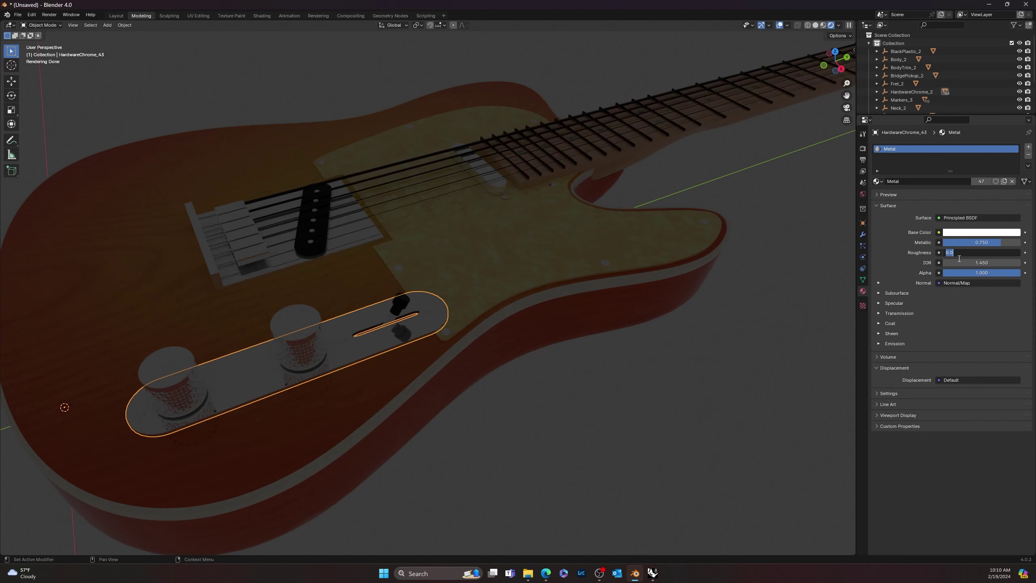
Set the Roughness of the control plate's Metal material to 0
key(Return)
scroll(421, 291, up, 3)
middle_drag(421, 291, 609, 275)
Give the frets' Metal (1) material a light grey base color and a Metallic value of 1
scroll(609, 276, down, 5)
shift+middle_drag(371, 295, 608, 374)
scroll(541, 344, up, 6)
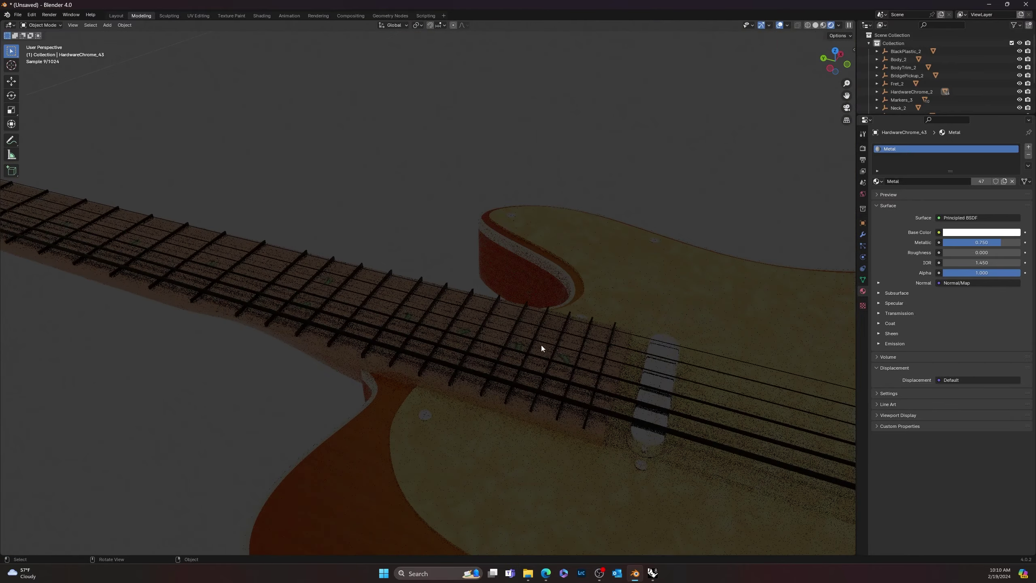
click(586, 421)
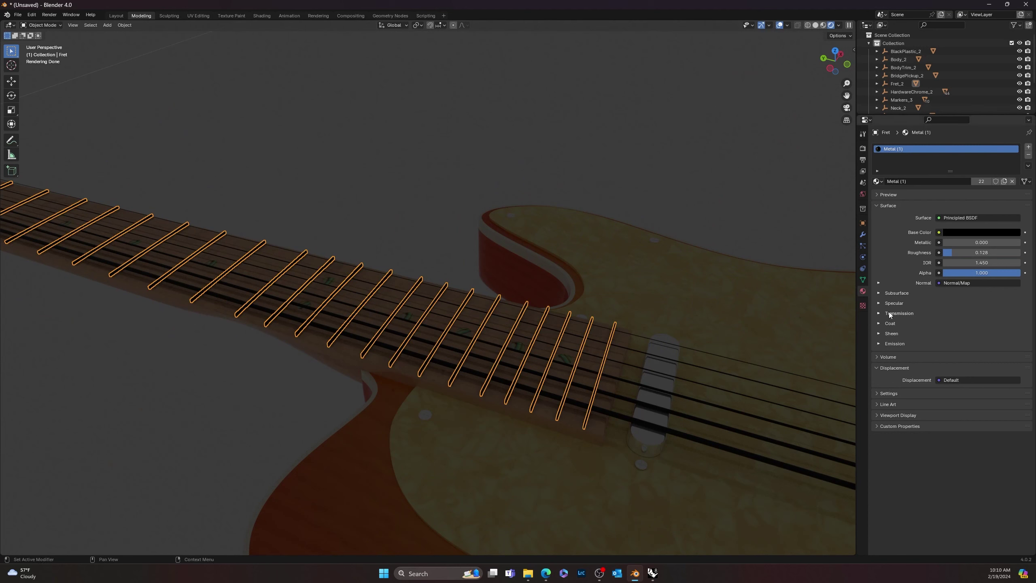
click(967, 232)
drag(1014, 176, 1014, 120)
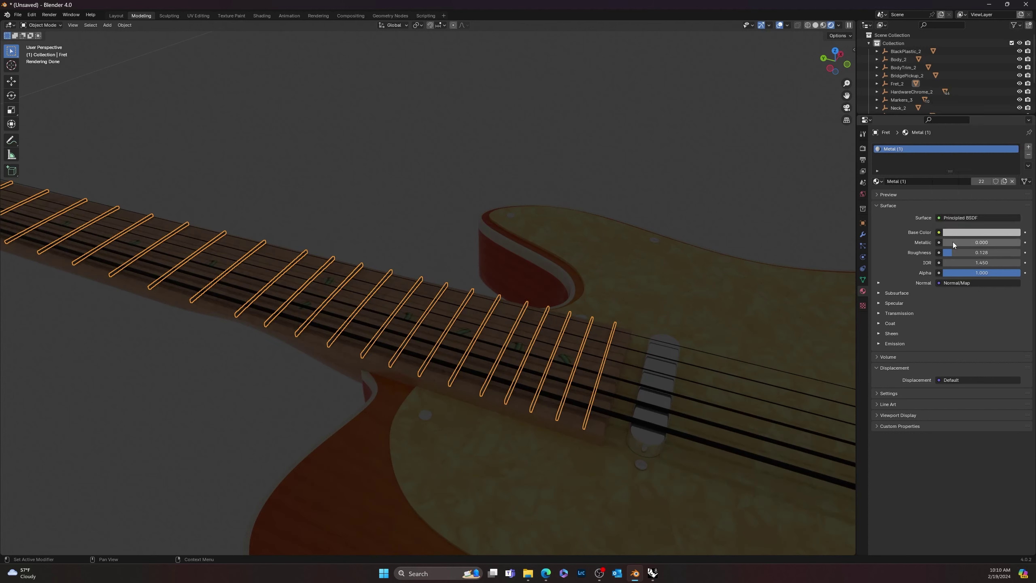
drag(953, 241, 1022, 241)
click(718, 231)
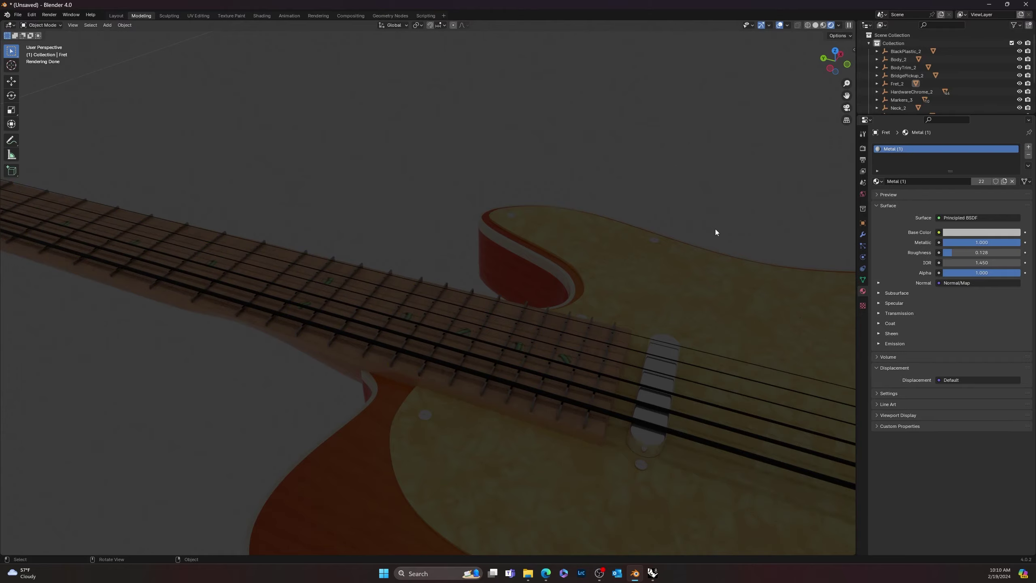
Give the strings' Metal (2) material a very light grey base color, Metallic 1 and Roughness about 0.42
middle_drag(717, 231, 870, 251)
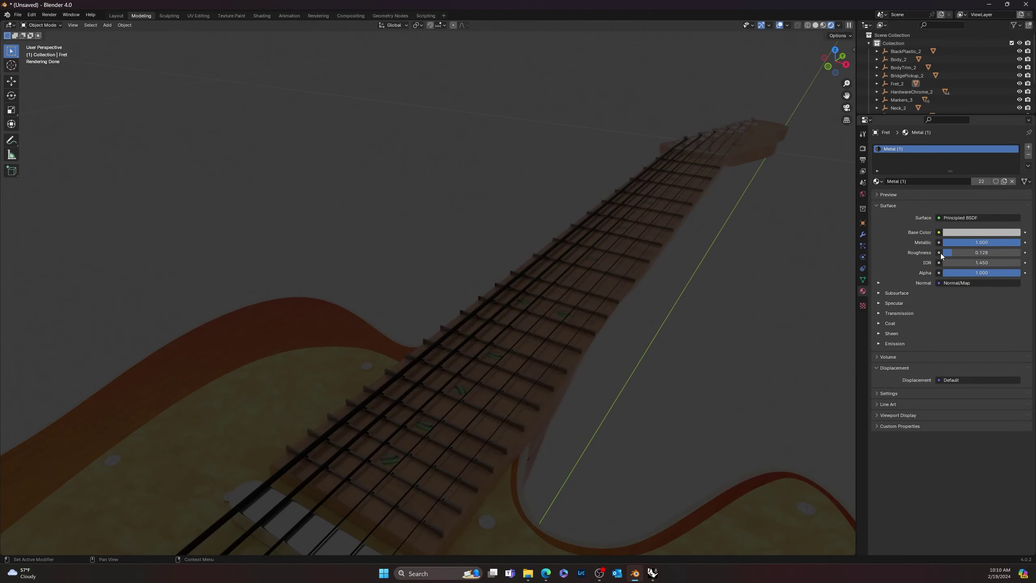
middle_drag(707, 327, 675, 343)
shift+middle_drag(394, 402, 399, 402)
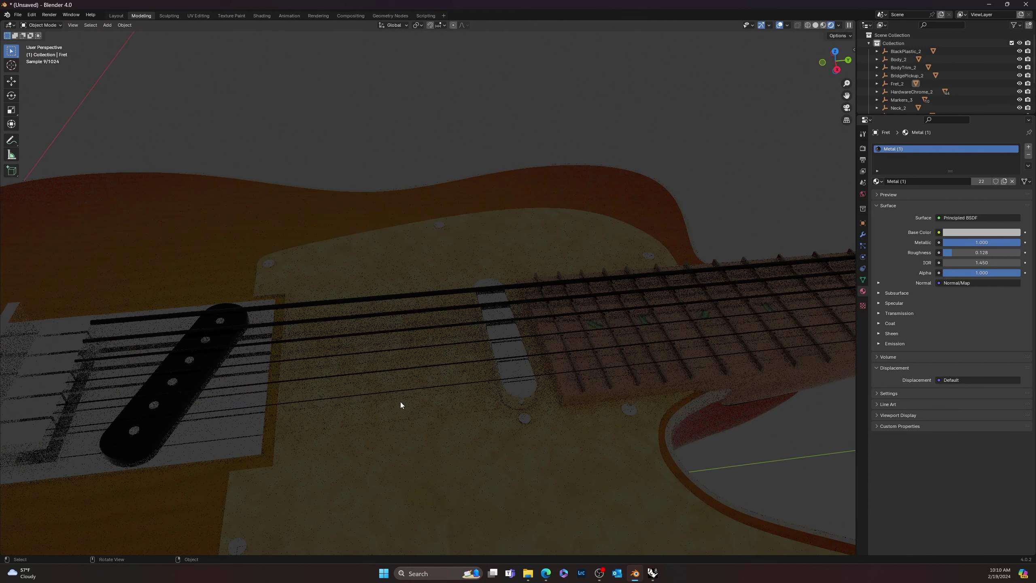
click(441, 290)
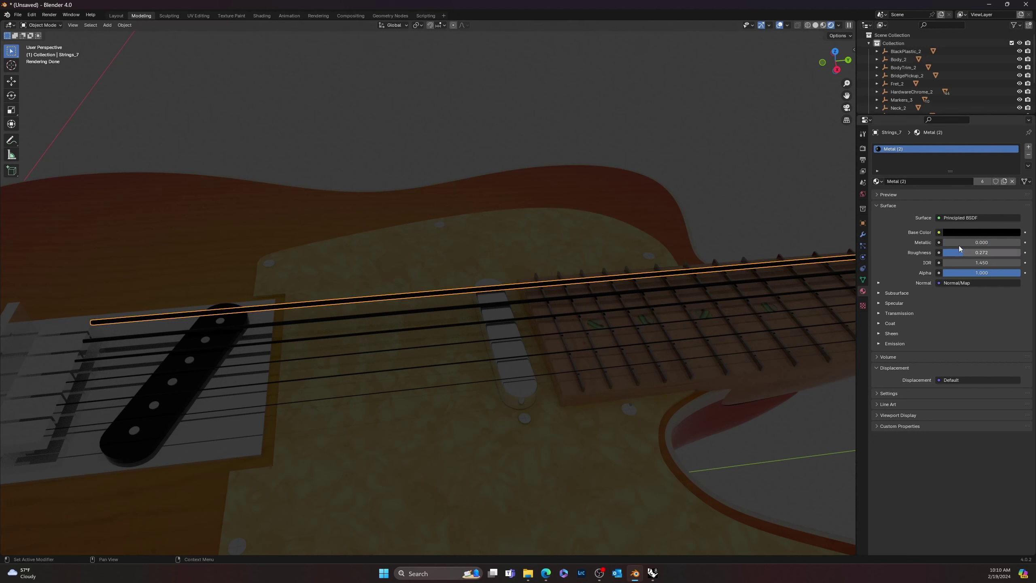
click(963, 234)
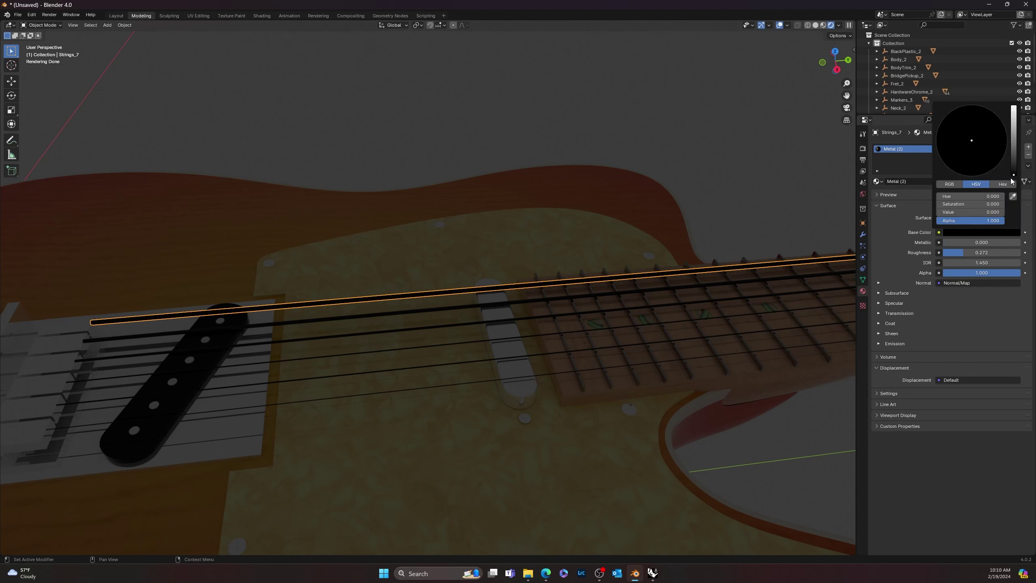
drag(1014, 176, 1014, 120)
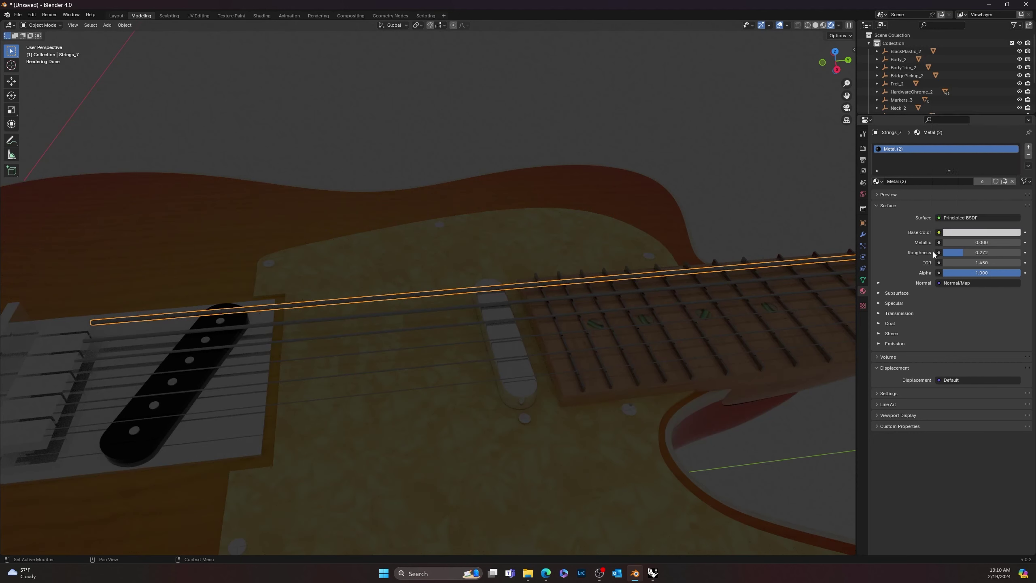
drag(954, 242, 976, 253)
Add an area light to the scene at the 3D cursor on the guitar body
ctrl+middle_drag(852, 208, 385, 343)
scroll(490, 362, up, 2)
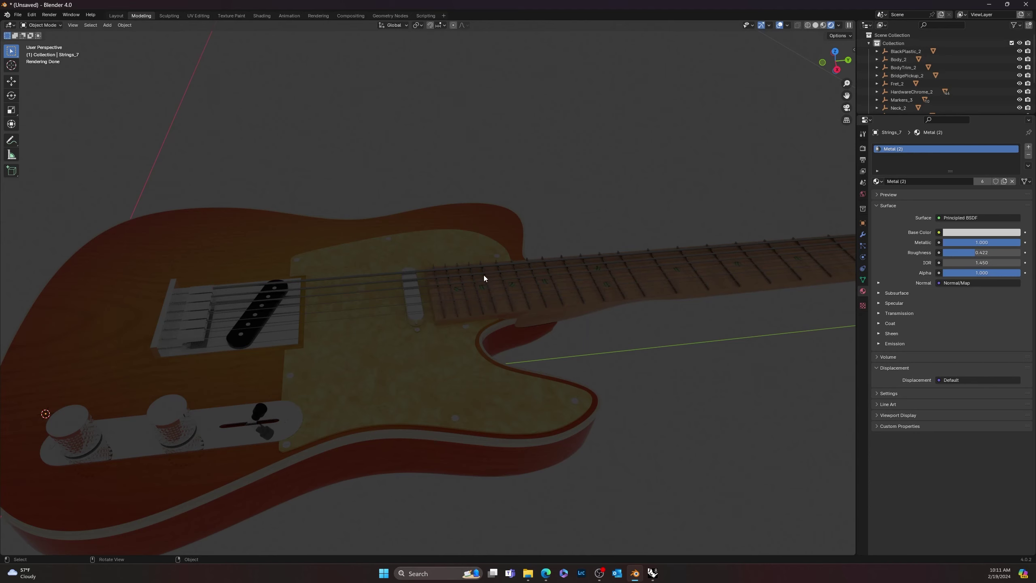
ctrl+middle_drag(484, 276, 628, 345)
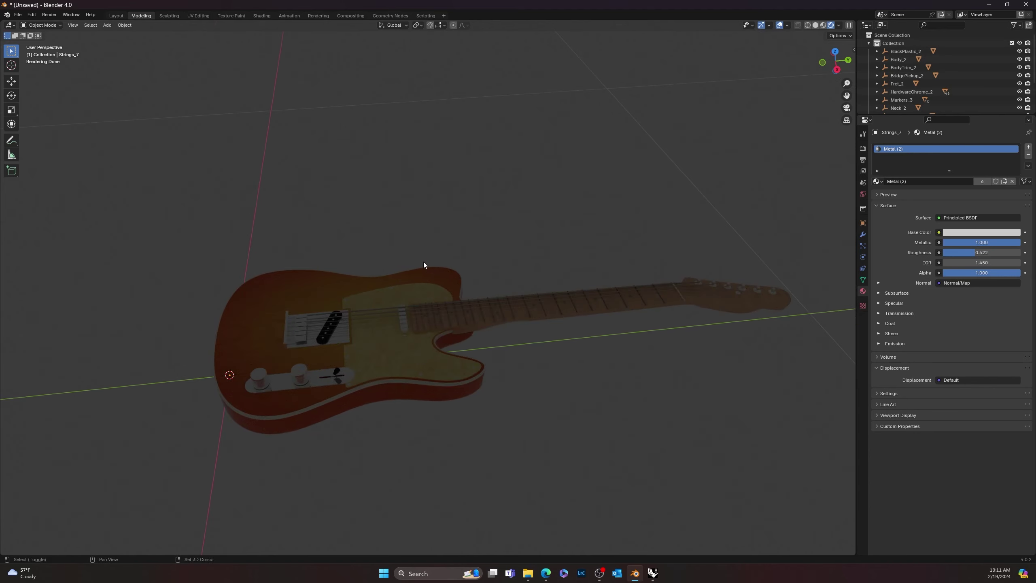
key(shift+a)
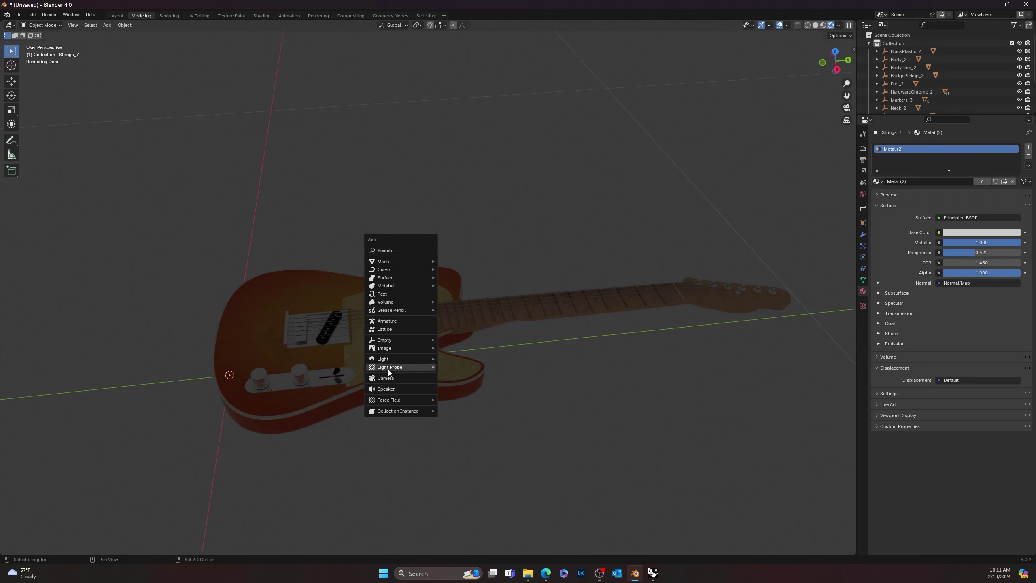
mouse_move(392, 362)
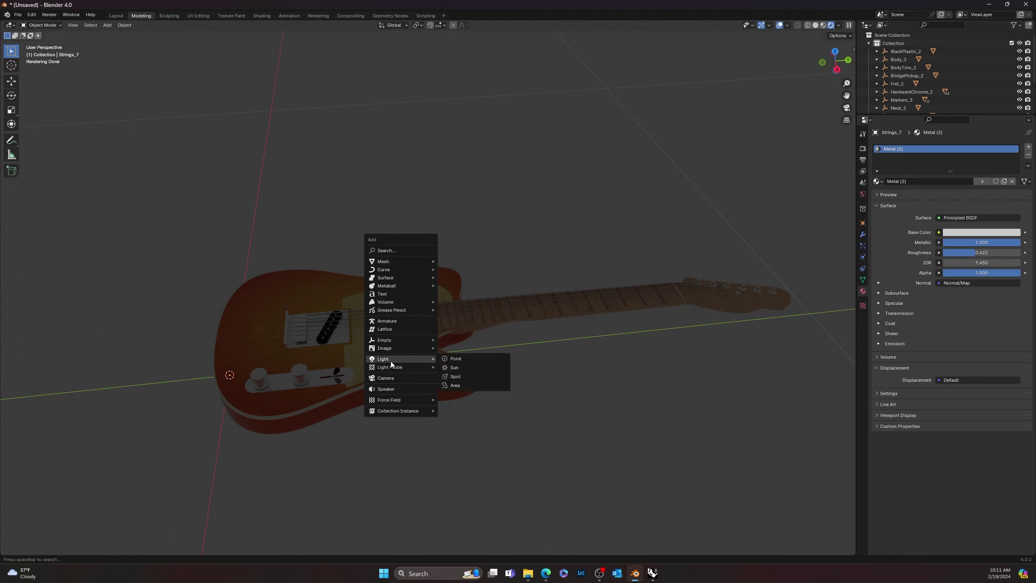
click(457, 386)
Raise the area light about 0.7 m above the guitar along the global Z axis
middle_drag(523, 368, 453, 361)
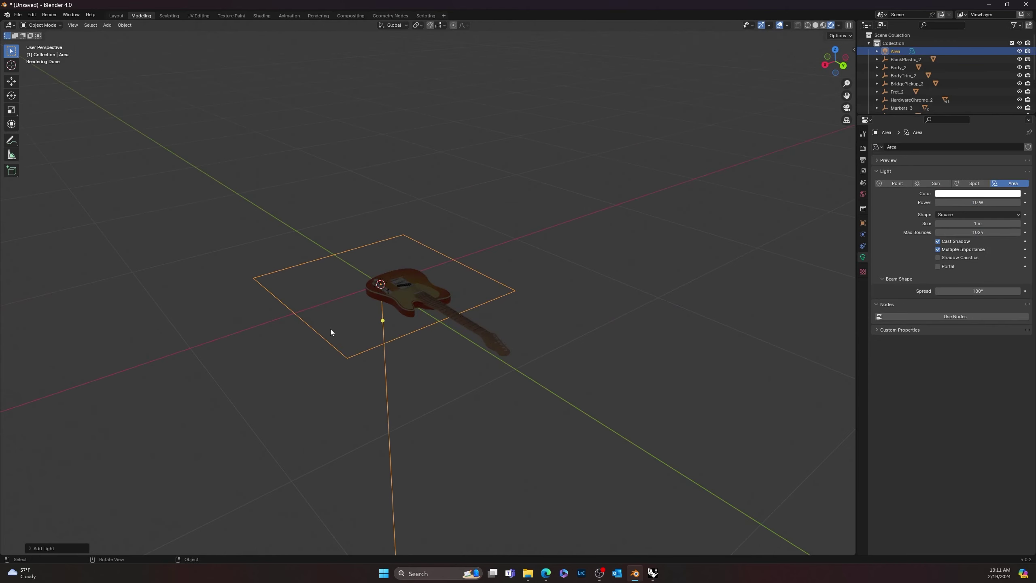
key(g)
key(z)
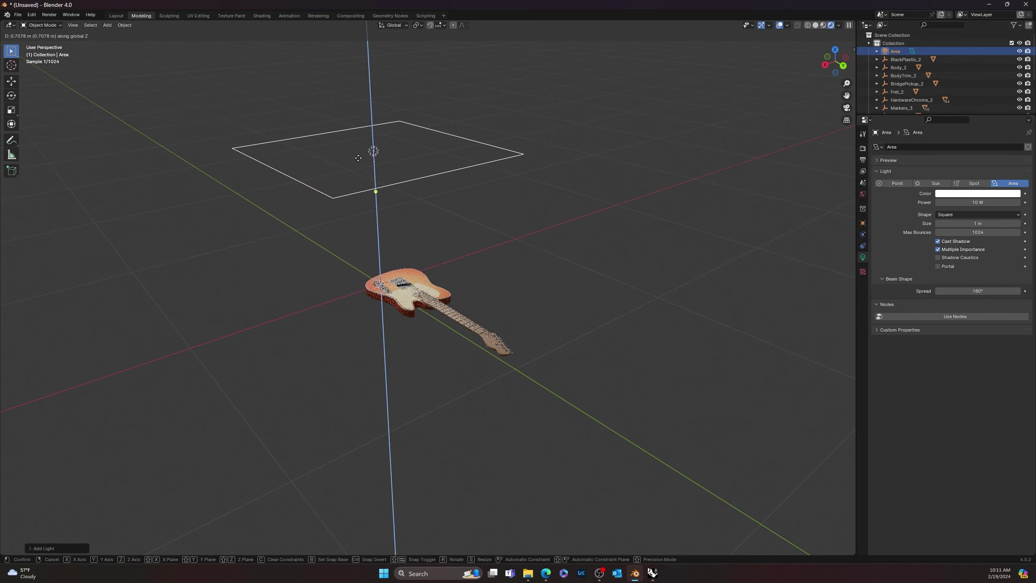
click(358, 145)
Rotate the area light about 42 degrees around the global X axis so it tilts along the guitar's neck
middle_drag(334, 192, 355, 227)
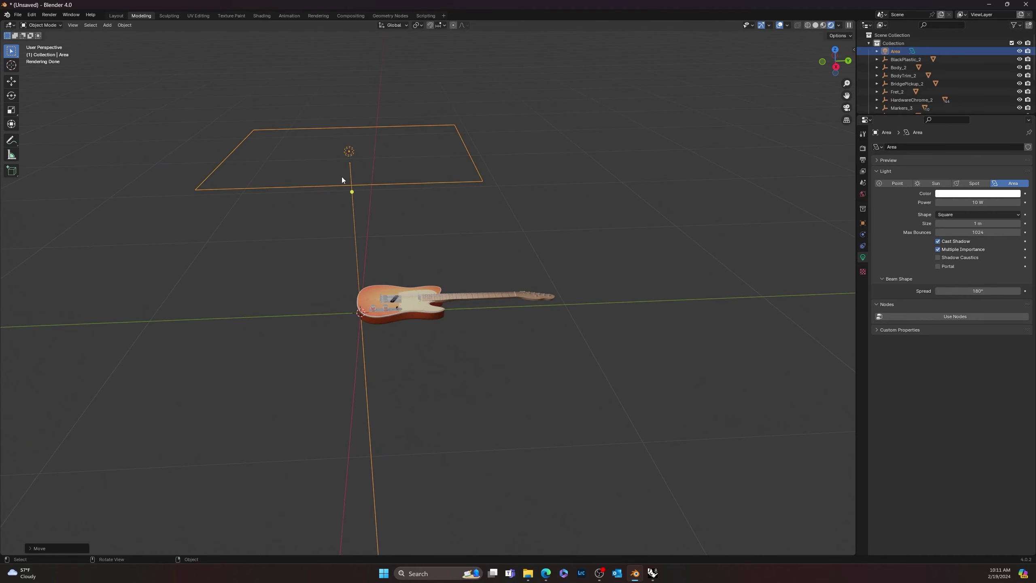
key(r)
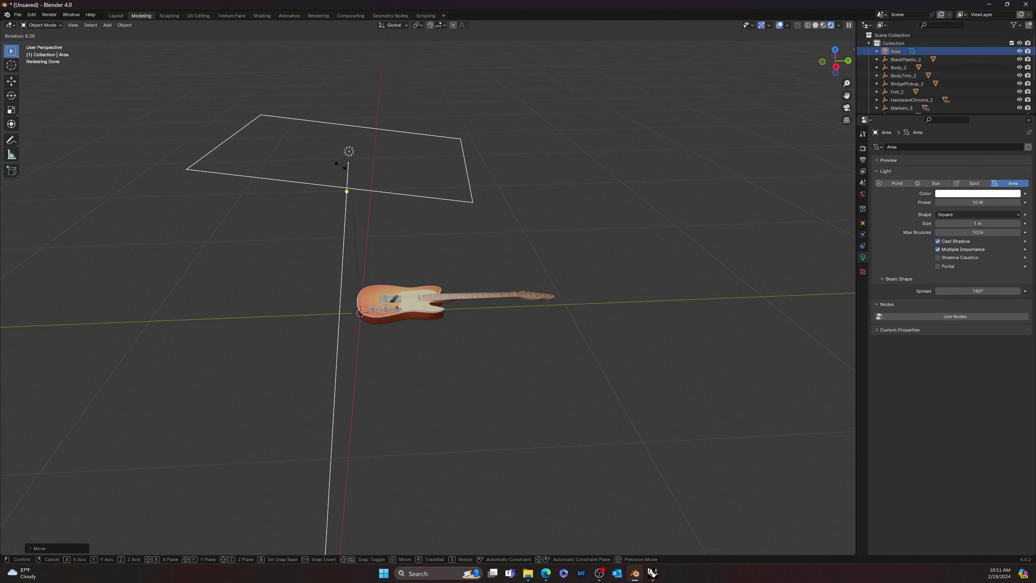
key(y)
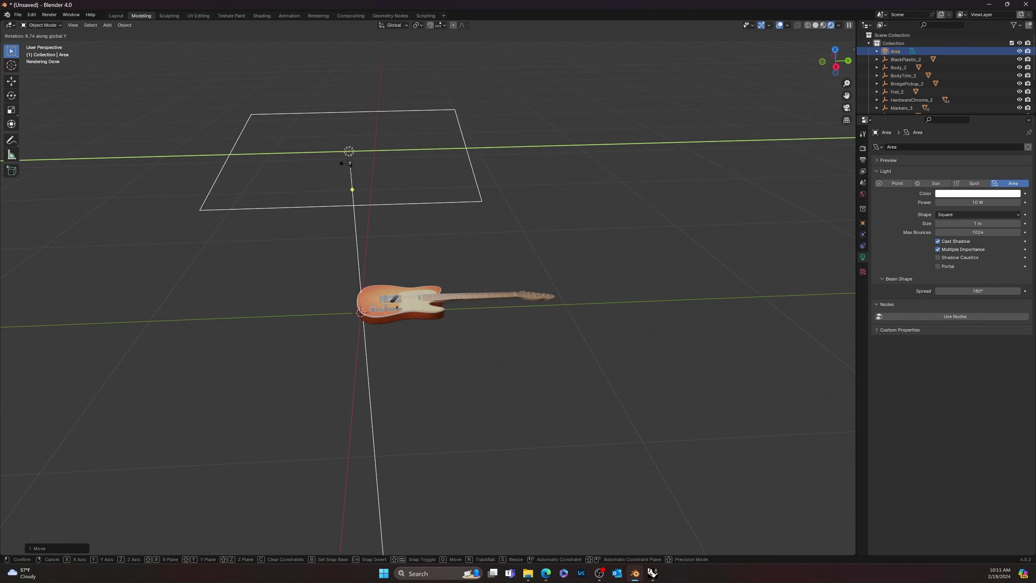
key(x)
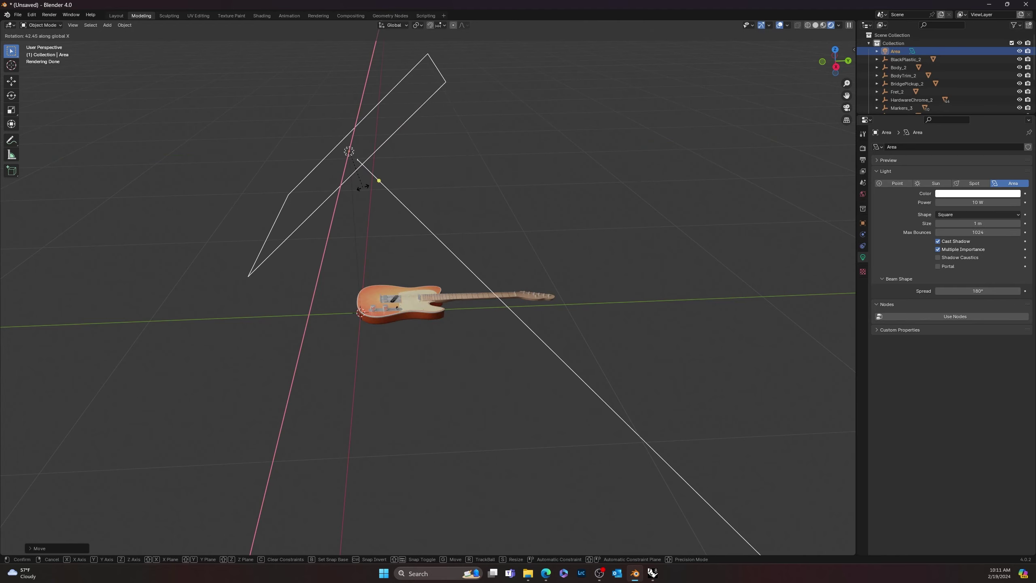
click(363, 188)
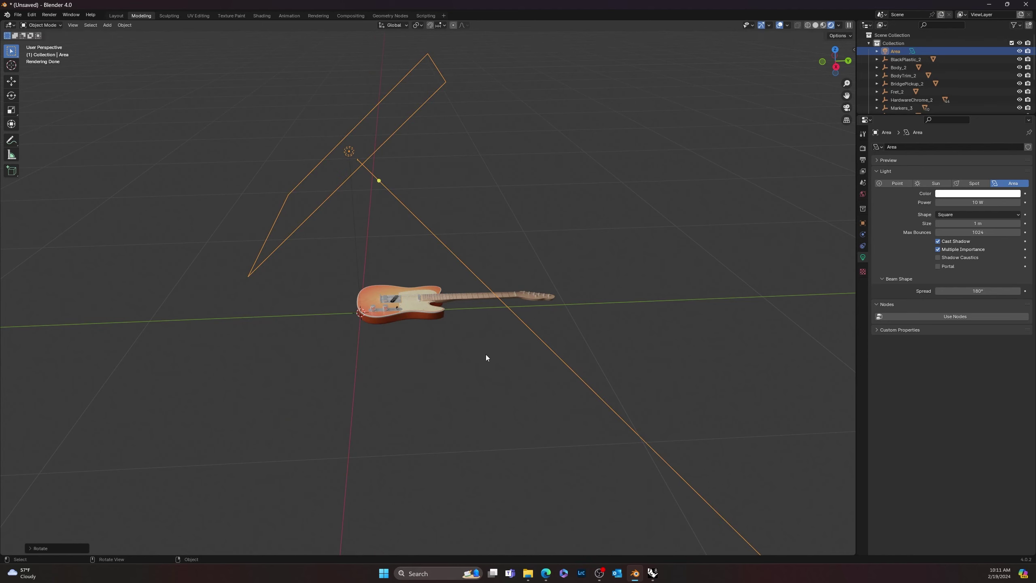
Scale the area light up uniformly to about 2.2 times its size
middle_drag(486, 356, 418, 338)
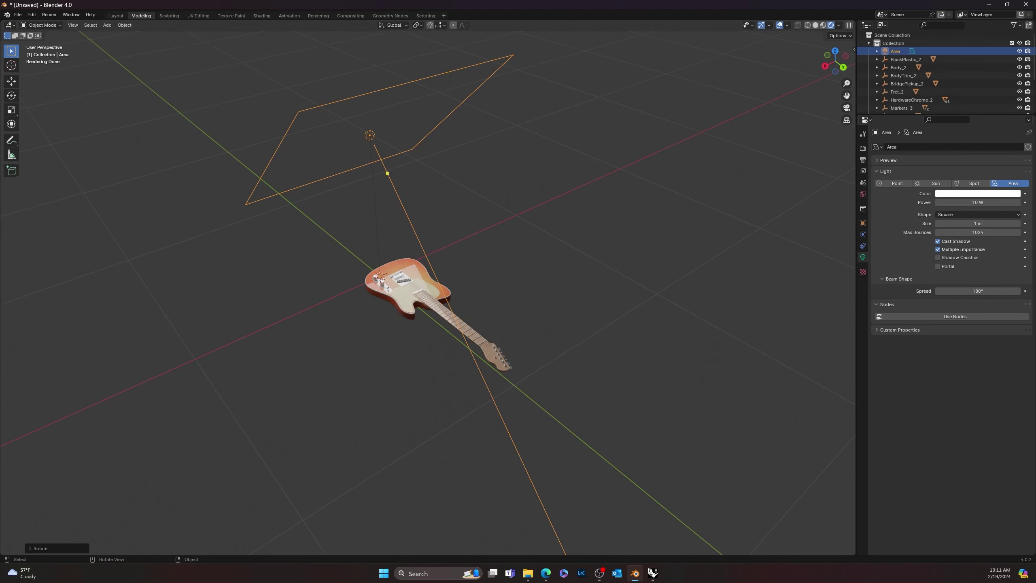
middle_drag(330, 334, 376, 302)
middle_drag(533, 188, 449, 262)
key(s)
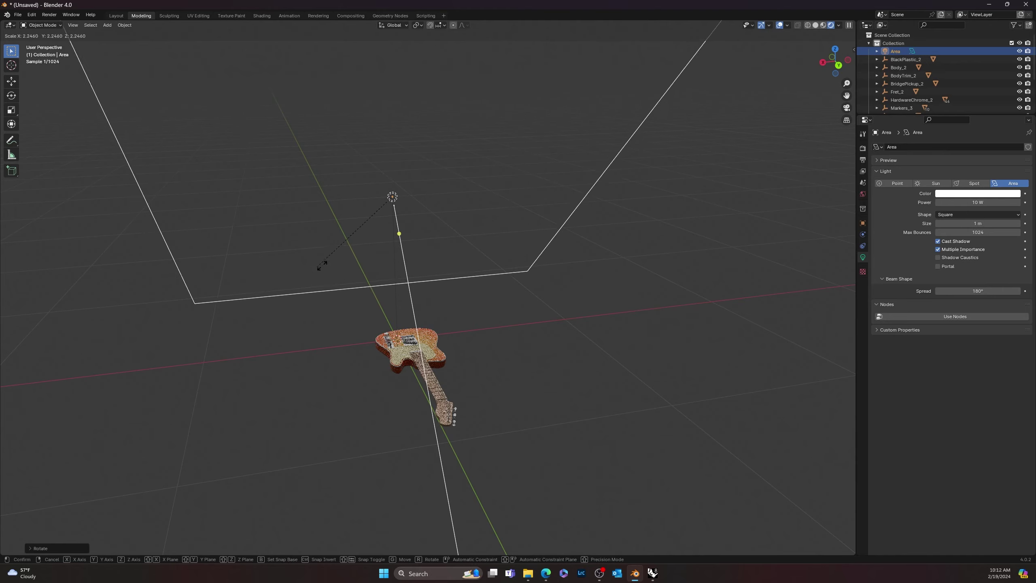
click(379, 257)
Examine the rendered guitar from several angles, checking the light and reflections on the body and metal hardware
middle_drag(335, 279, 416, 280)
drag(387, 223, 488, 365)
middle_drag(488, 364, 441, 333)
scroll(511, 370, up, 6)
middle_drag(510, 369, 502, 316)
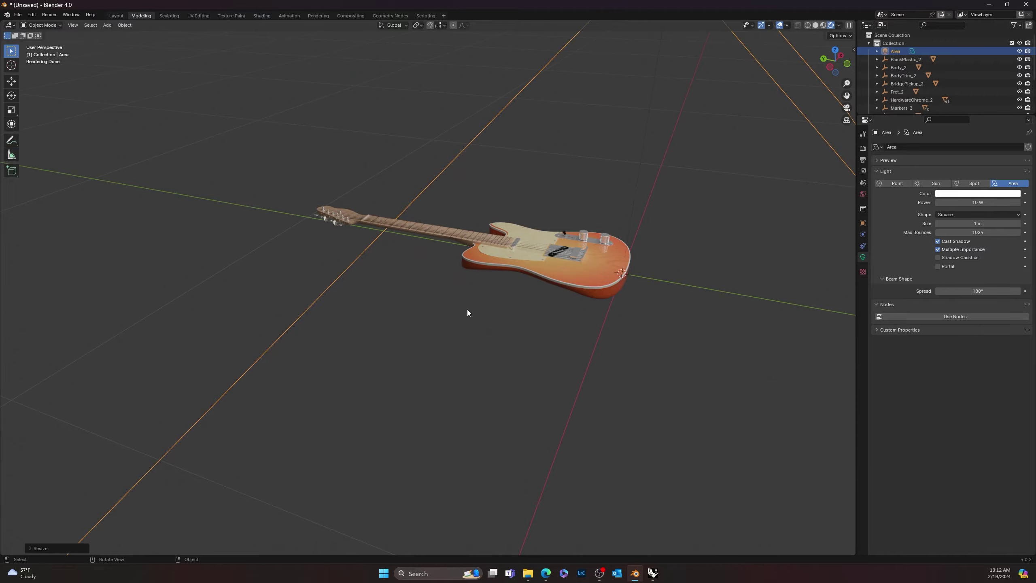
middle_drag(409, 291, 444, 311)
scroll(318, 369, up, 3)
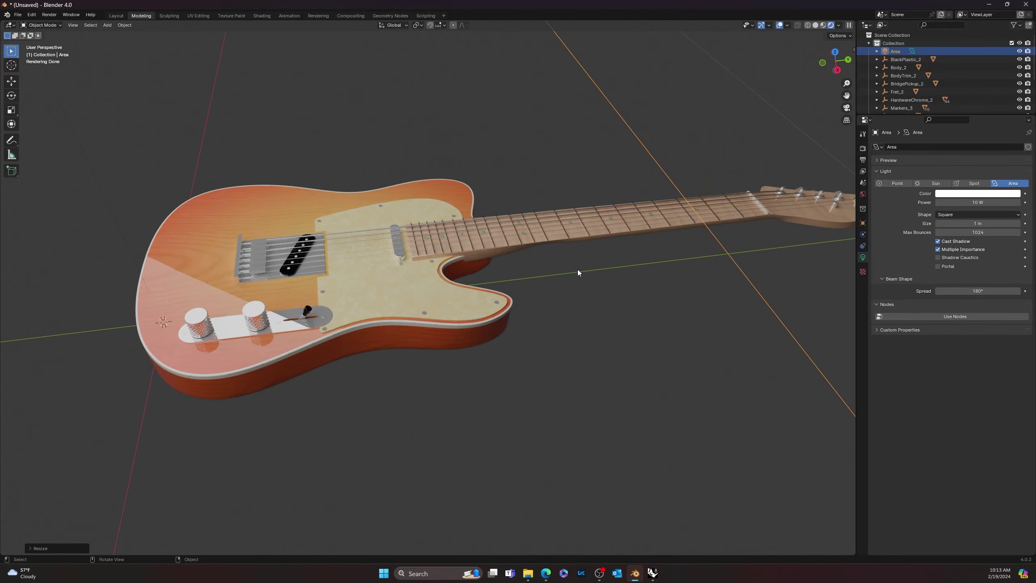
mouse_move(578, 273)
middle_down()
mouse_move(597, 247)
mouse_move(602, 284)
mouse_move(588, 282)
middle_up()
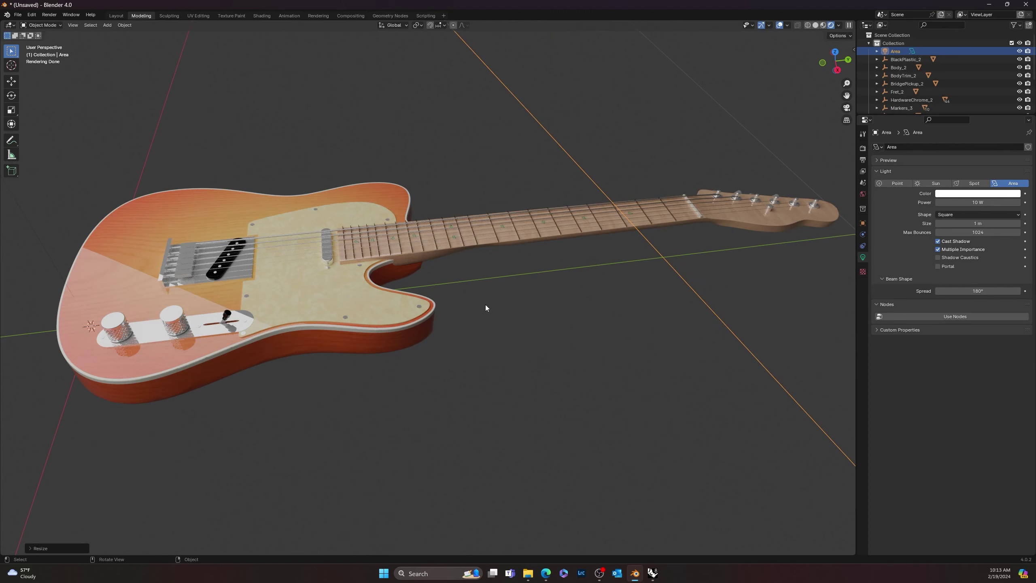
middle_drag(432, 354, 453, 326)
middle_drag(603, 303, 337, 302)
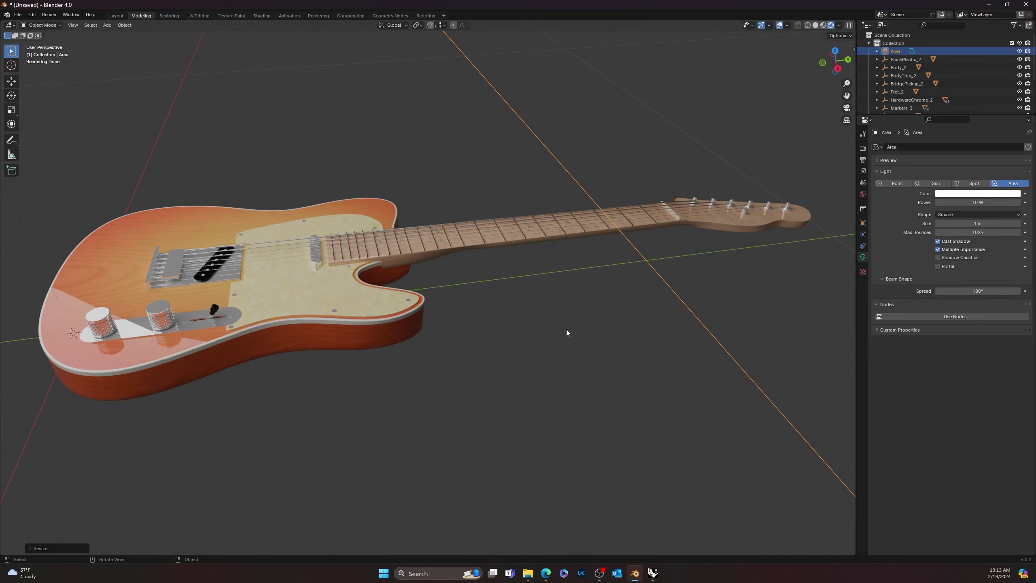
Add a cube mesh at the 3D cursor, enclosing the guitar body
scroll(515, 310, down, 5)
middle_drag(515, 310, 430, 383)
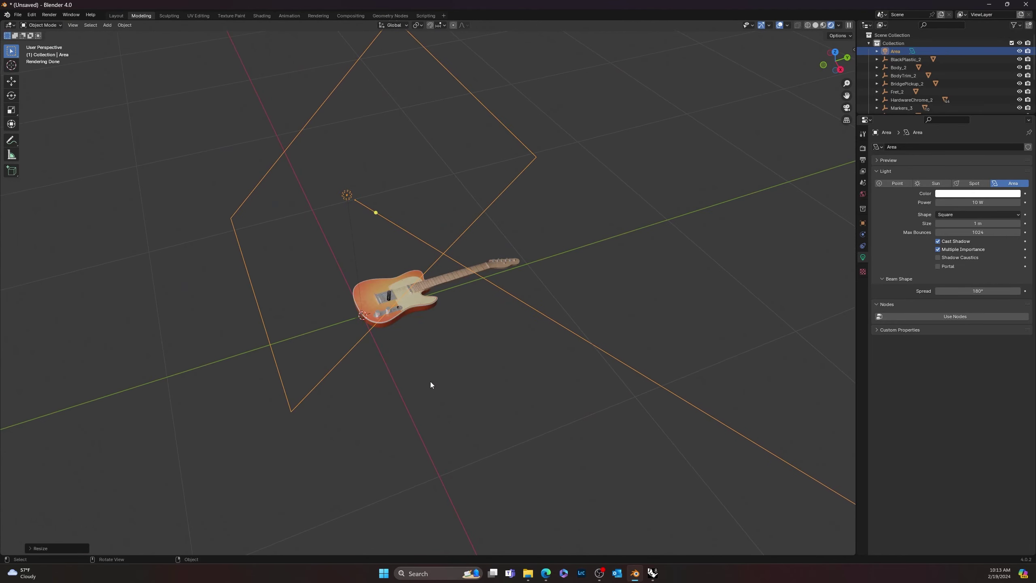
scroll(557, 336, down, 4)
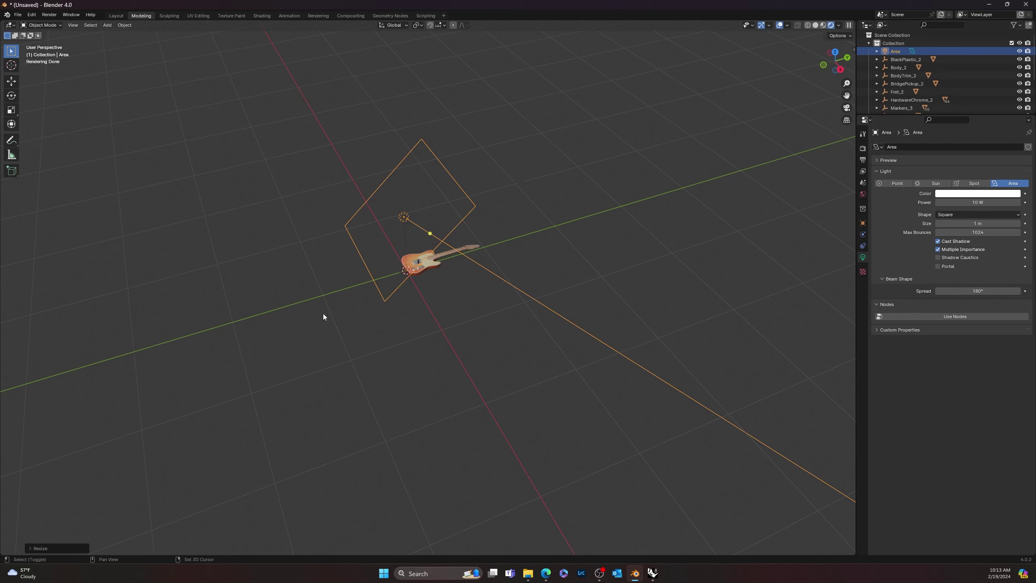
key(shift+a)
mouse_move(292, 212)
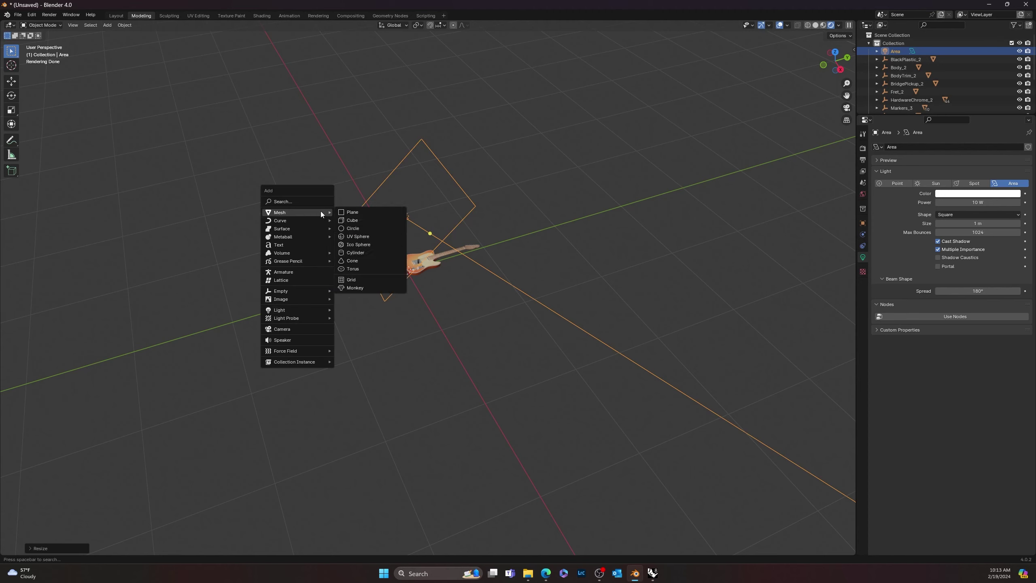
click(362, 222)
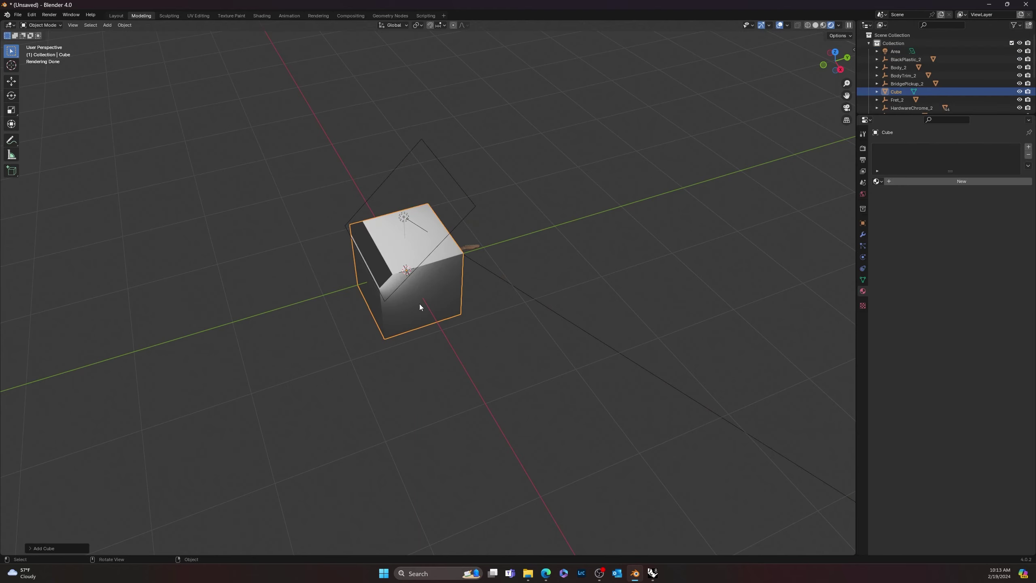
Stretch the new cube along the global Y axis into a long bar extending well past both ends of the guitar
scroll(420, 305, down, 6)
key(s)
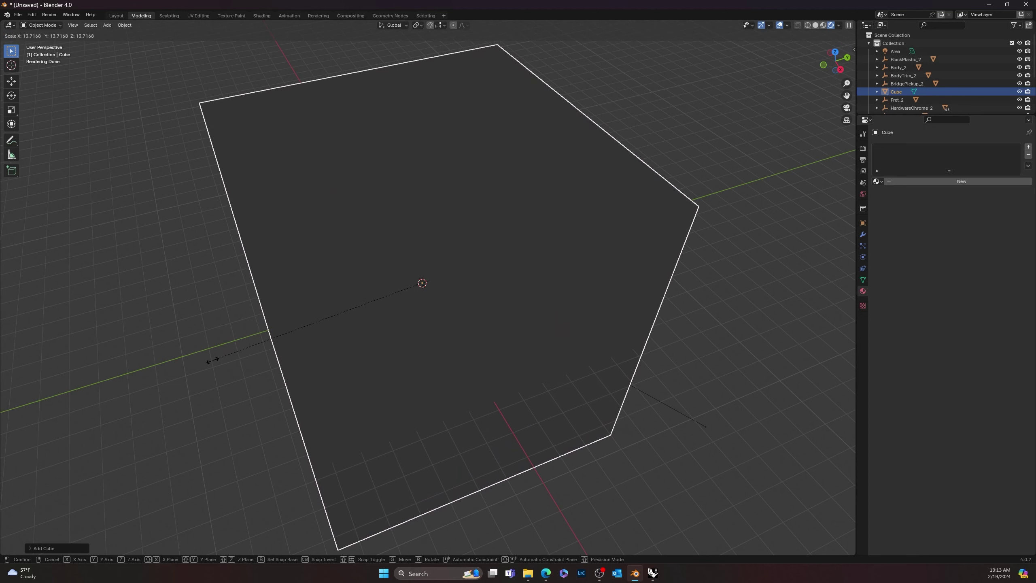
key(y)
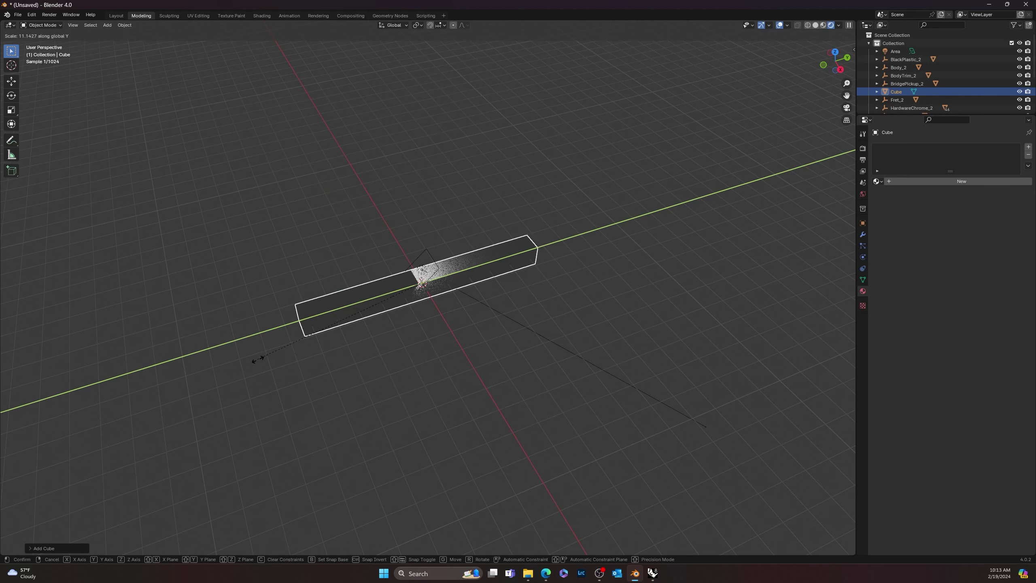
click(38, 384)
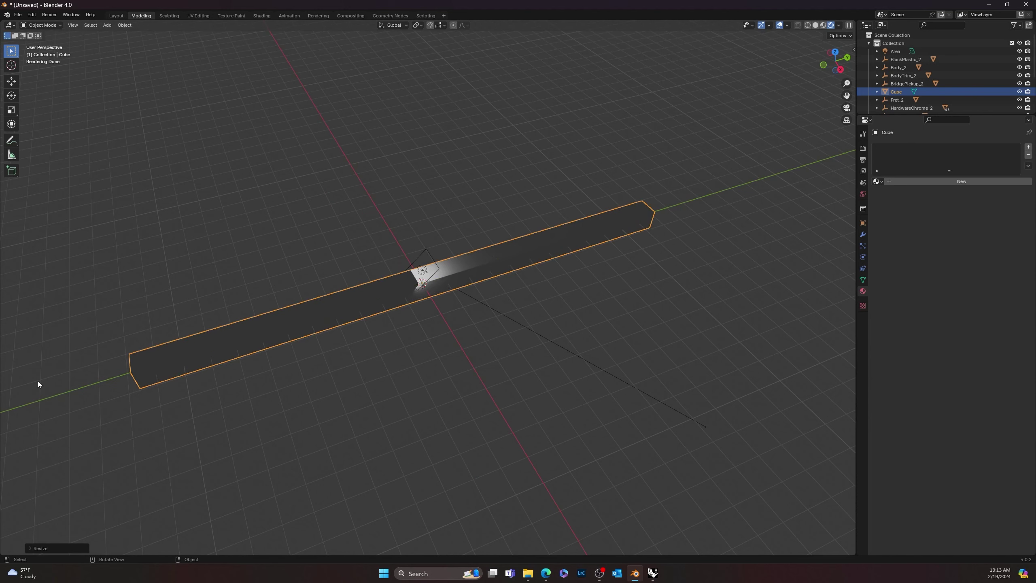
key(s)
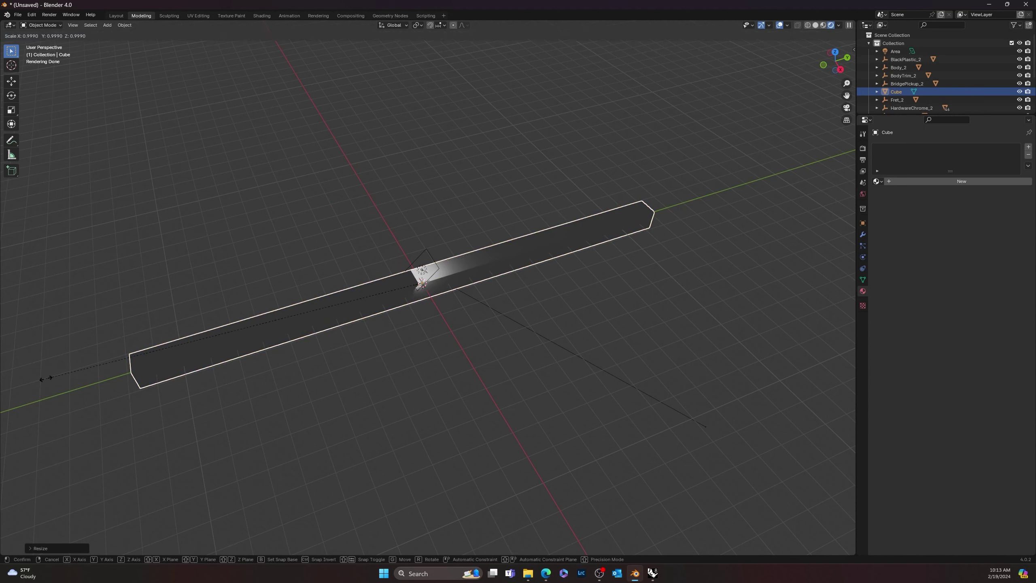
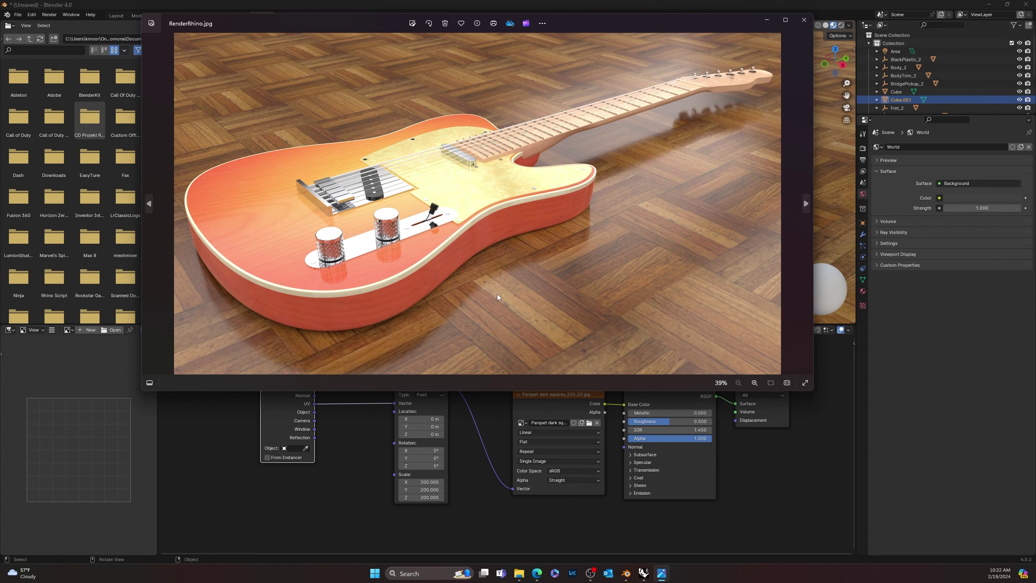
Close the RenderRhino.jpg reference image and return to Blender
click(805, 19)
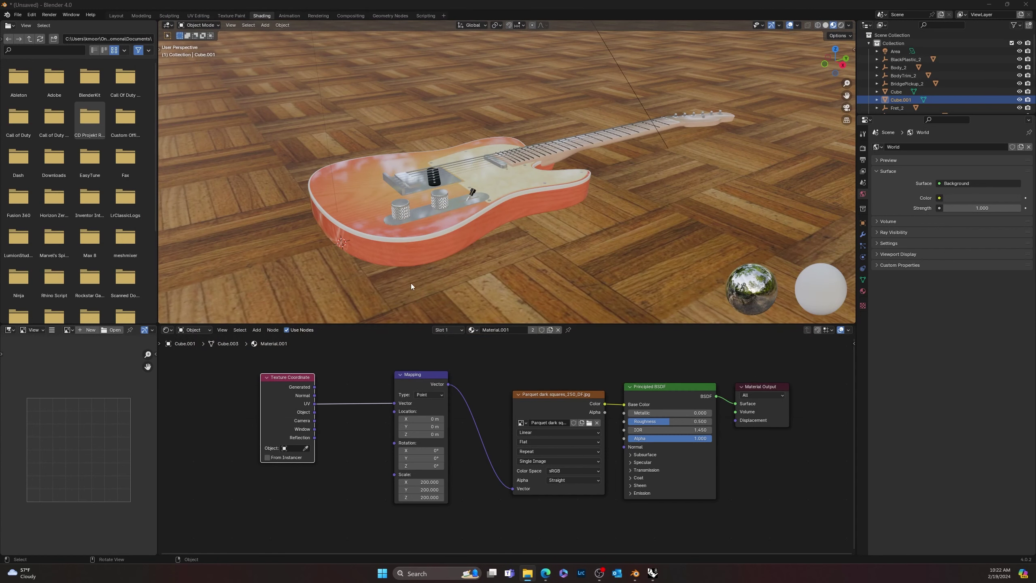
Set the parquet texture's Mapping node scale to 400 on X, Y and Z
click(422, 482)
text(400)
key(Tab)
text(400)
key(Tab)
text(400)
key(Tab)
key(Escape)
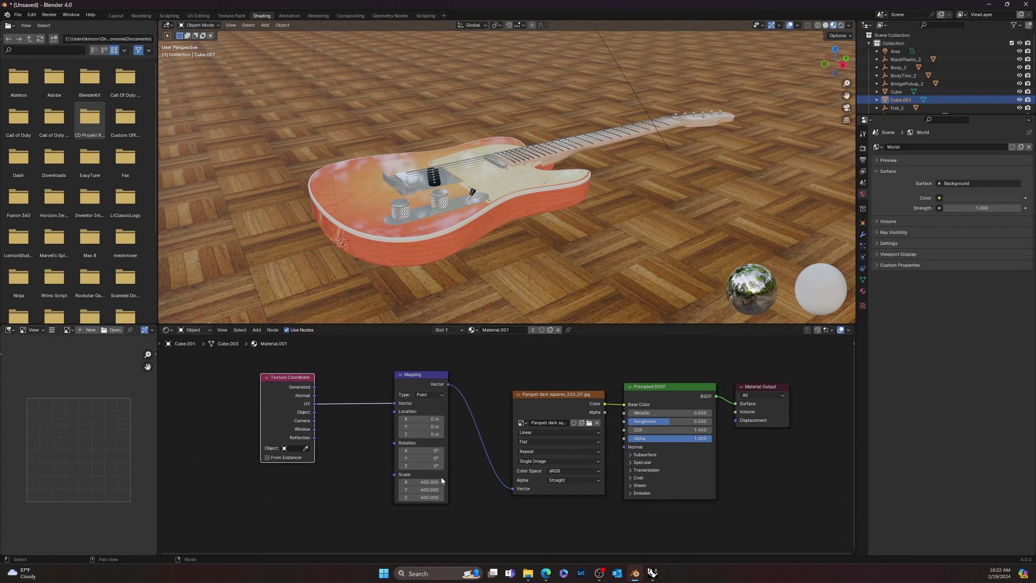
Set the parquet texture's Mapping node scale to 380 on X, Y and Z
click(428, 482)
text(380)
key(Tab)
text(380)
key(Tab)
text(380)
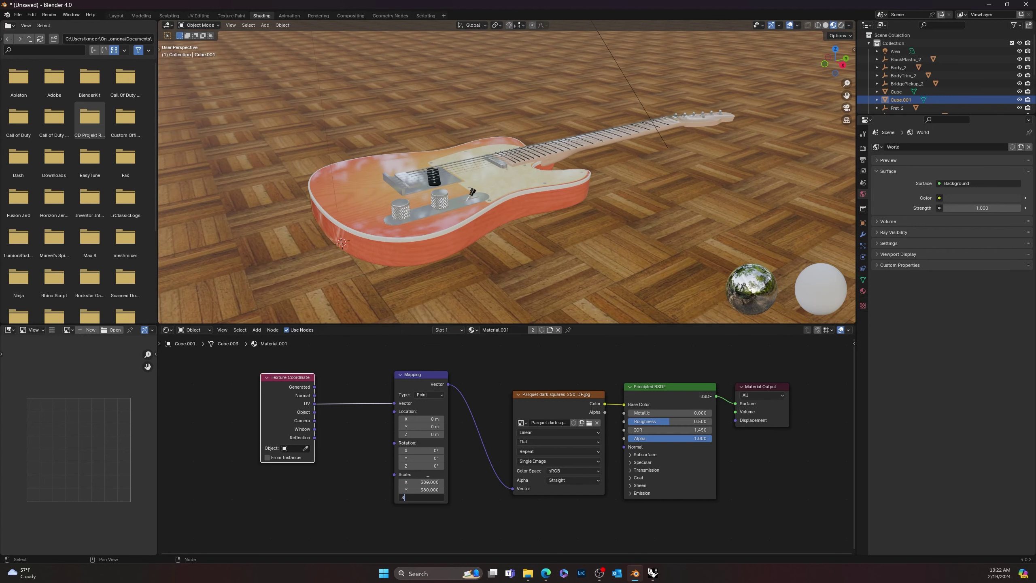
key(Tab)
key(Return)
Lower the parquet floor material's roughness to 0.045 for a glossy finish
middle_drag(629, 234, 524, 222)
middle_drag(650, 206, 569, 175)
scroll(579, 197, up, 4)
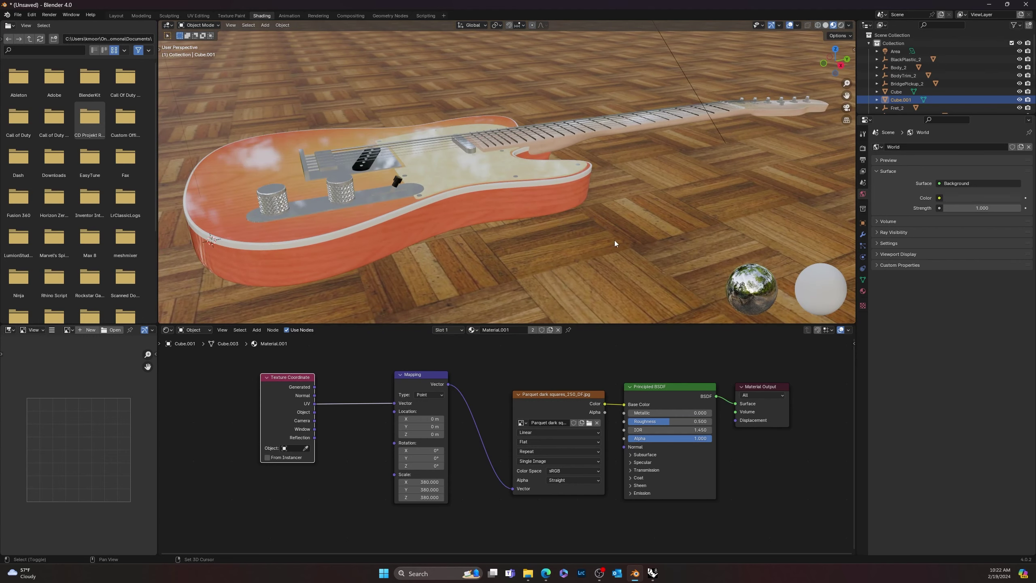
shift+middle_drag(614, 240, 628, 205)
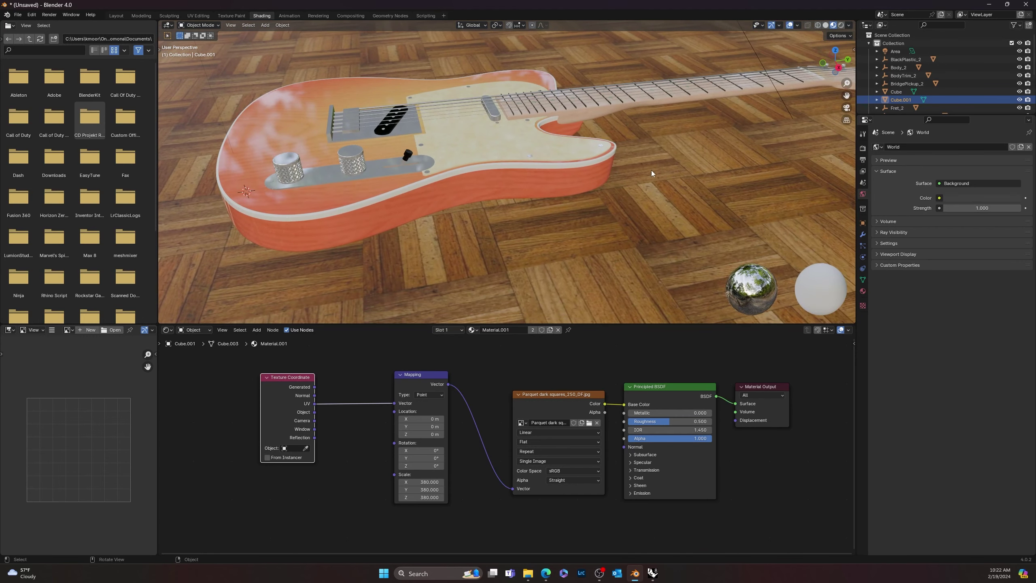
shift+middle_drag(651, 171, 575, 180)
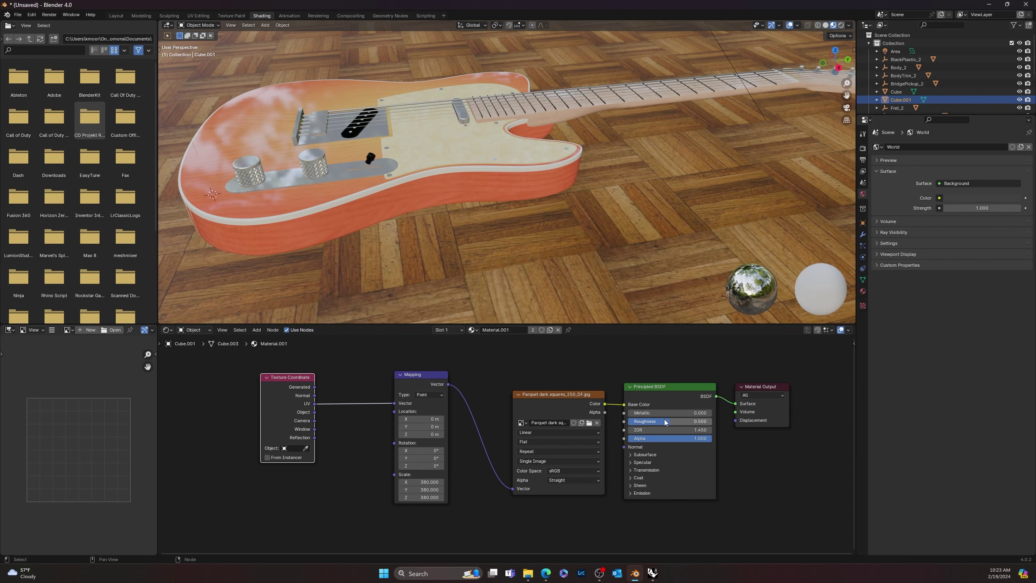
drag(669, 422, 636, 423)
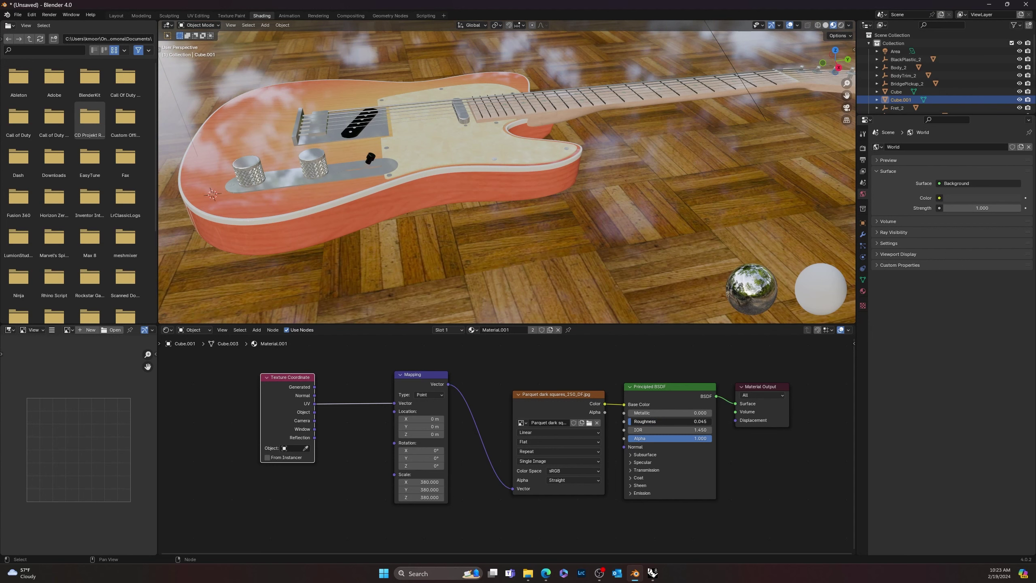
middle_drag(634, 247, 580, 228)
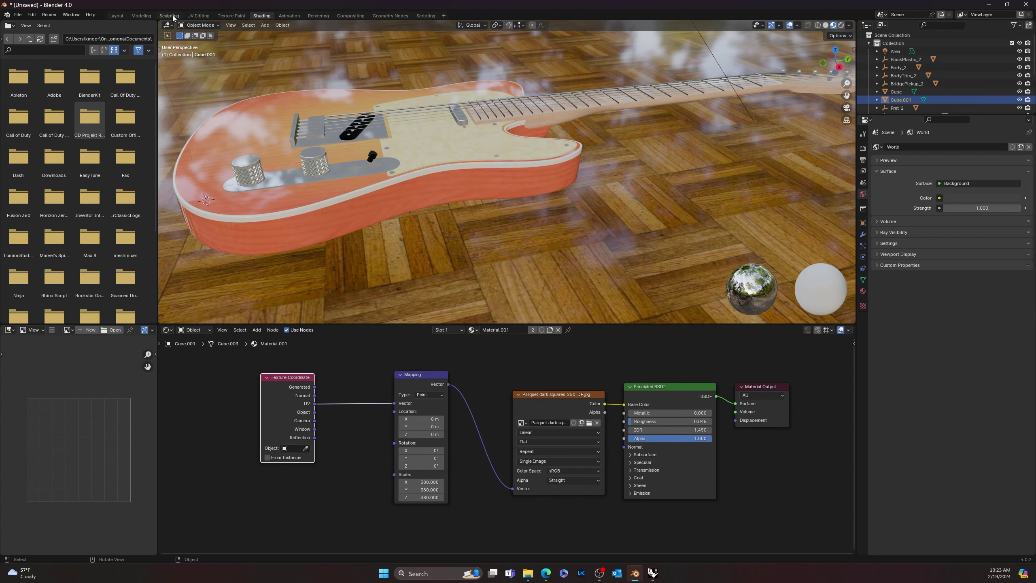
Switch to the Modeling workspace and examine the rendered guitar, floor reflections and light placement from several angles
click(139, 16)
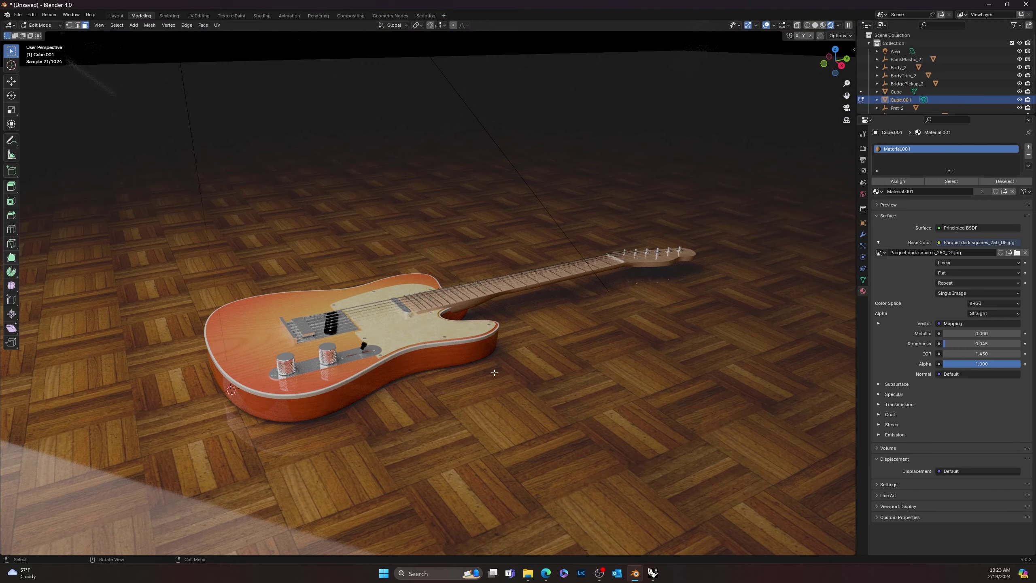
scroll(424, 400, up, 2)
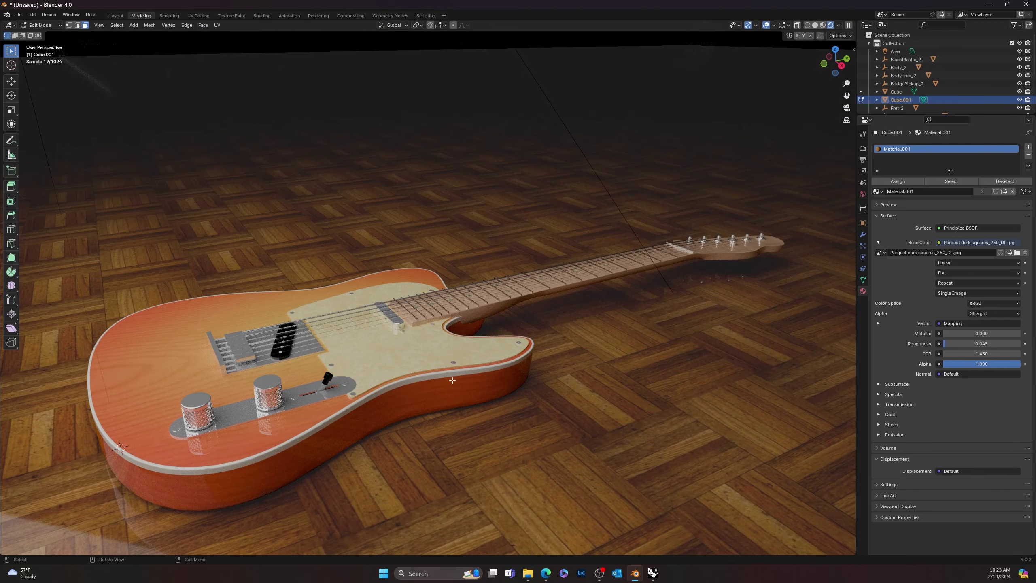
mouse_move(590, 339)
middle_down()
mouse_move(571, 331)
mouse_move(579, 327)
middle_up()
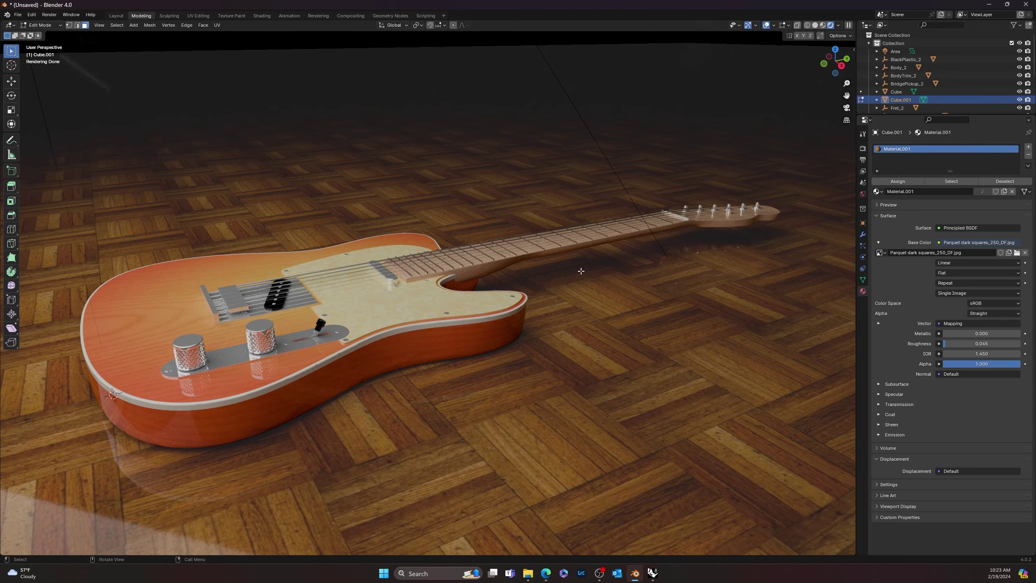
middle_drag(548, 290, 547, 290)
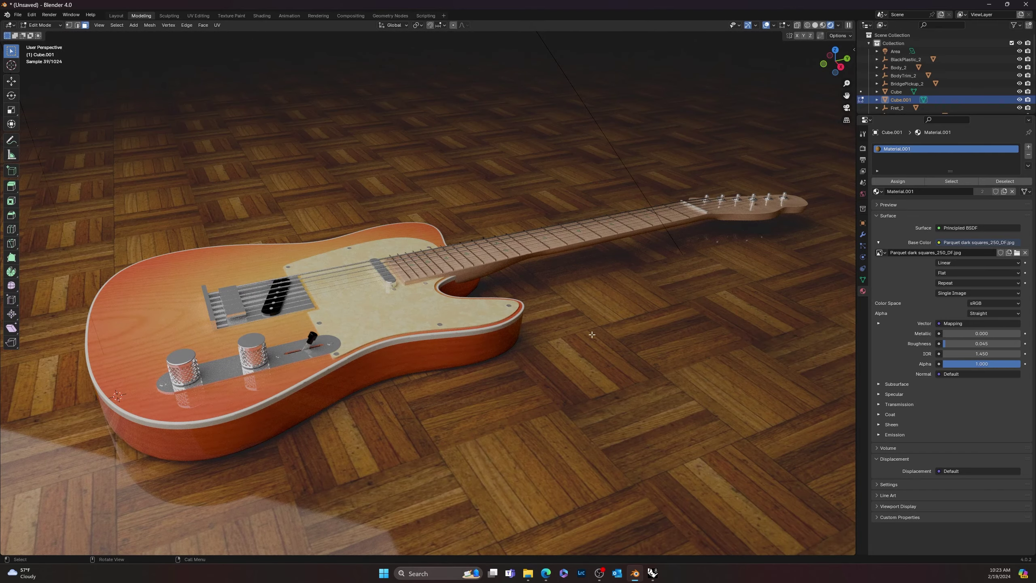
scroll(592, 335, up, 2)
mouse_move(592, 335)
middle_down()
mouse_move(591, 323)
mouse_move(579, 323)
middle_up()
scroll(564, 326, down, 1)
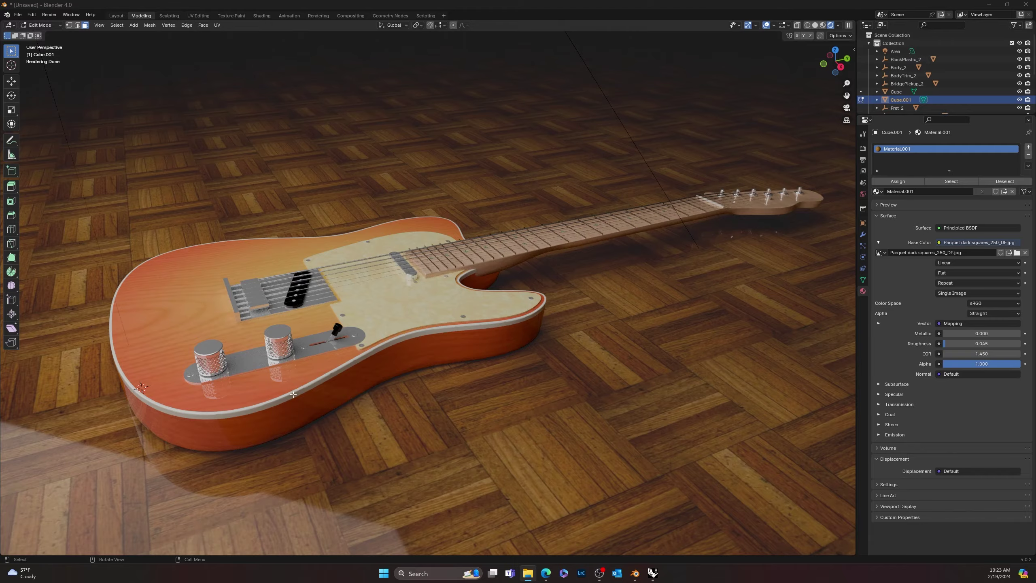
middle_drag(293, 394, 617, 238)
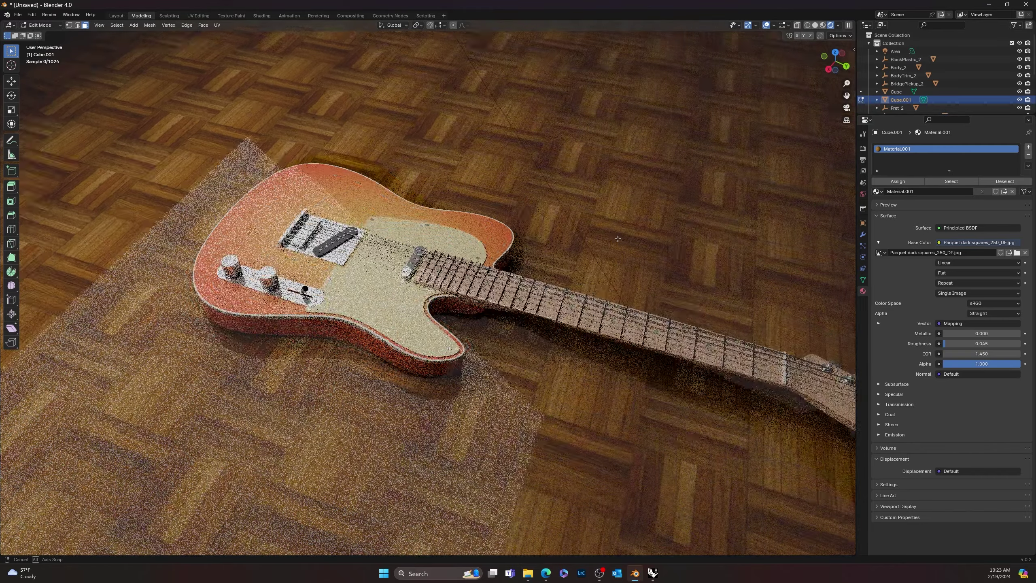
scroll(617, 238, down, 6)
middle_drag(550, 271, 571, 259)
scroll(571, 259, down, 3)
middle_drag(505, 254, 376, 243)
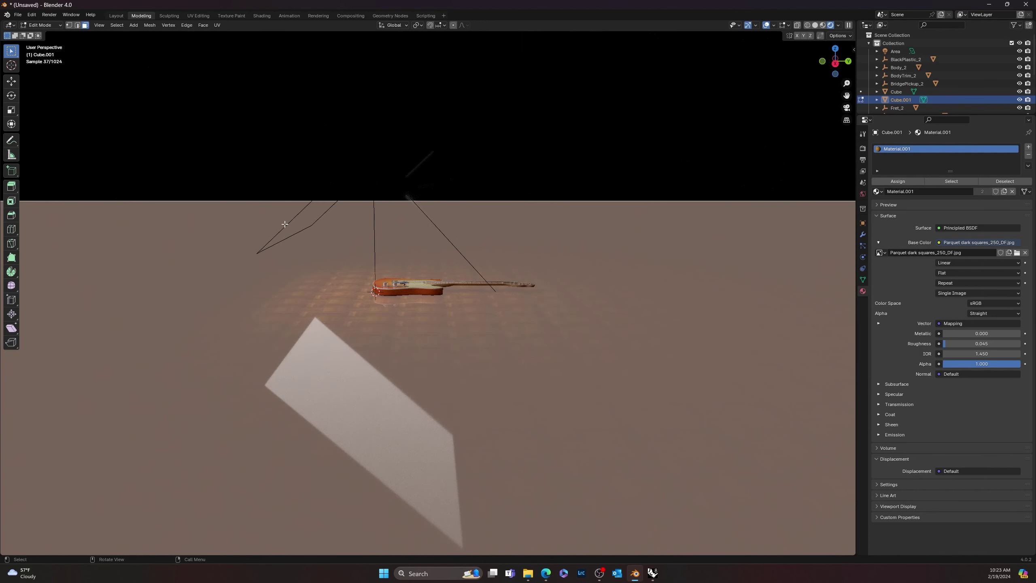
Leave the floor's edit mode, duplicate the area light above the guitar and place the copy about 1.3 m along the global Y axis
click(284, 224)
click(277, 241)
click(310, 226)
key(Tab)
middle_drag(486, 232, 451, 255)
click(455, 255)
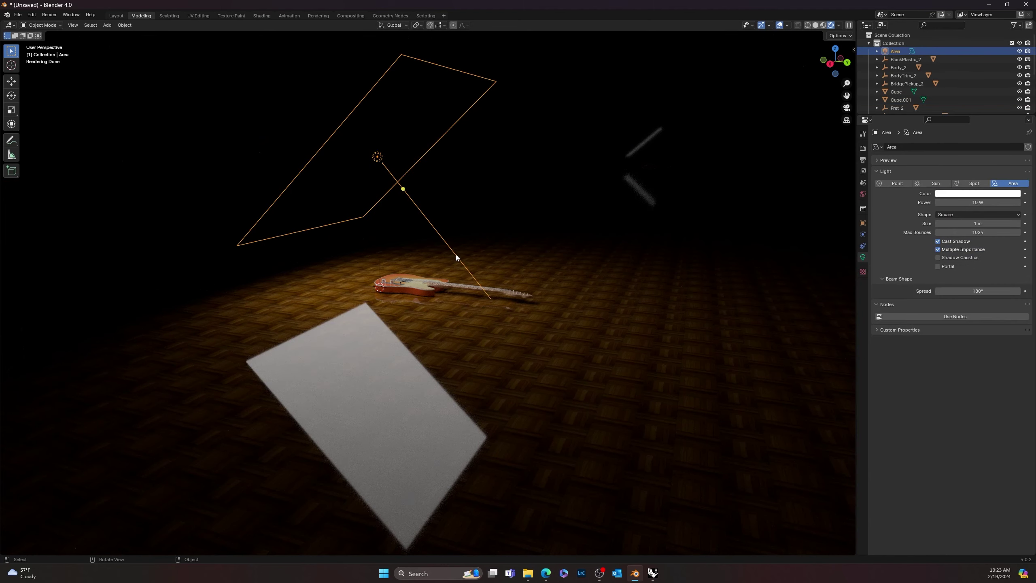
drag(429, 181, 470, 191)
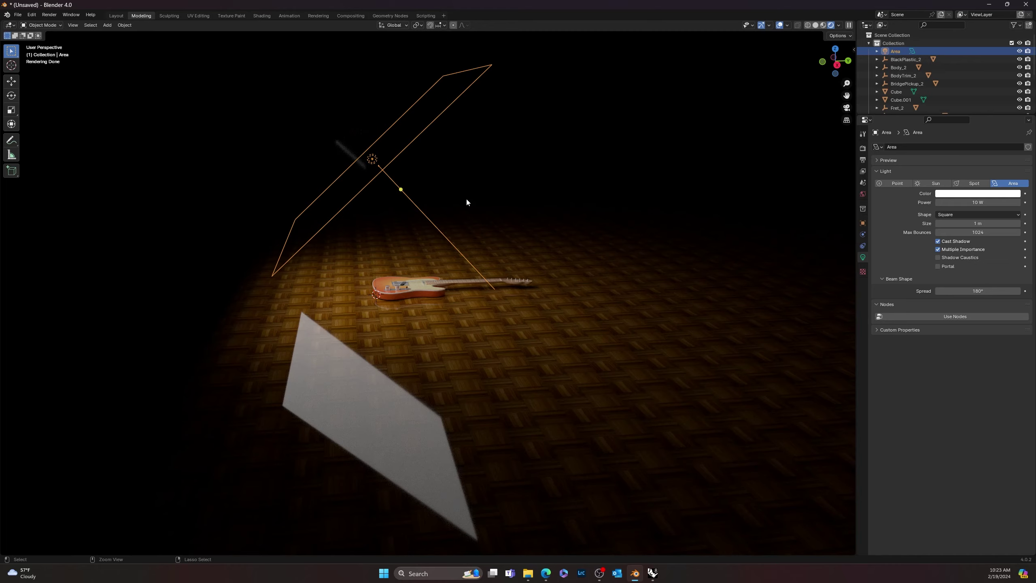
key(shift+d)
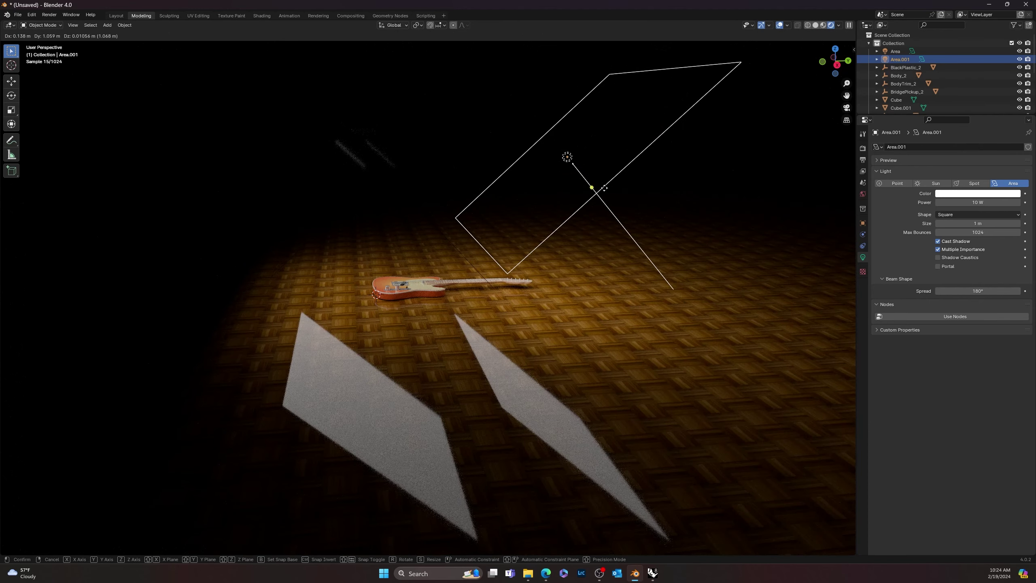
key(y)
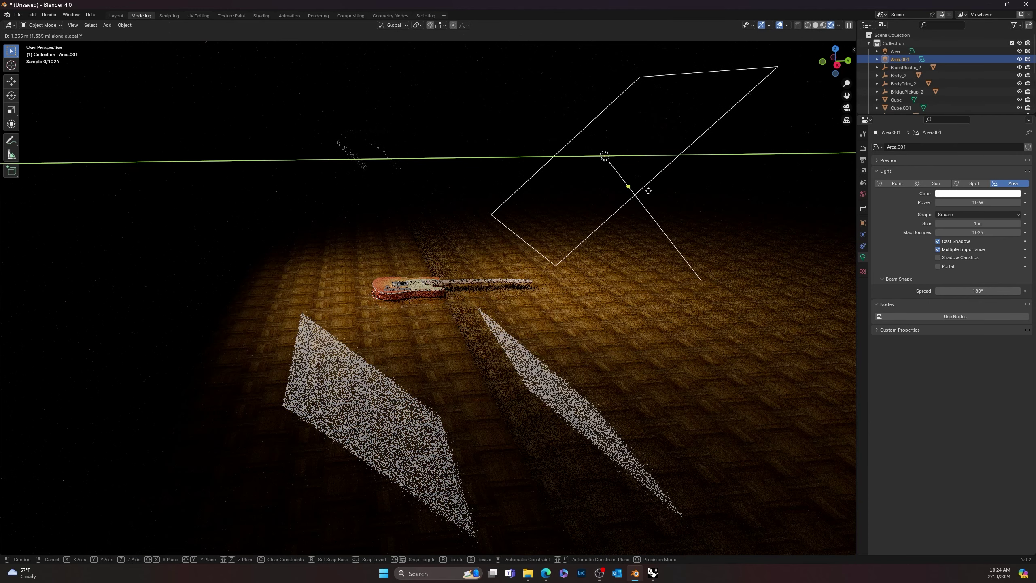
click(639, 189)
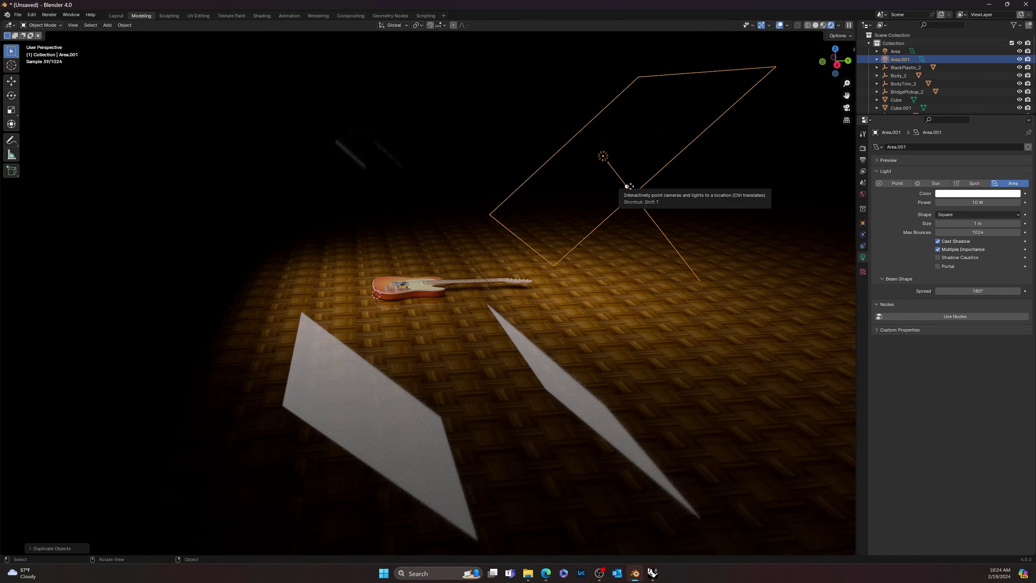
Rotate the duplicated area light about -96 degrees around the global X axis so it faces back towards the guitar body
key(r)
key(x)
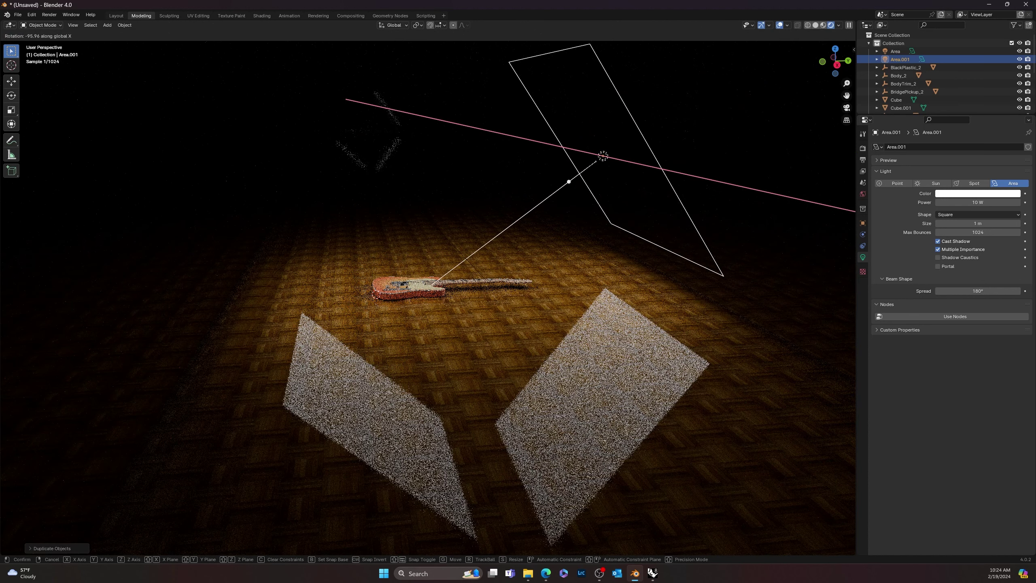
click(603, 156)
Set the duplicated area light's power to 5 W and the original area light's power to 15.3 W
scroll(470, 287, up, 8)
middle_drag(470, 286, 598, 270)
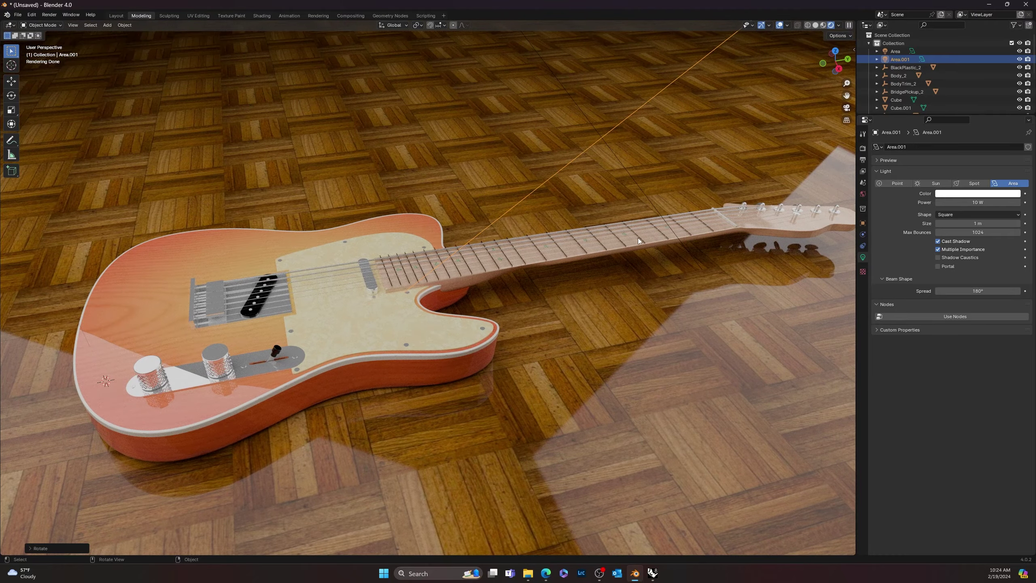
middle_drag(562, 259, 530, 298)
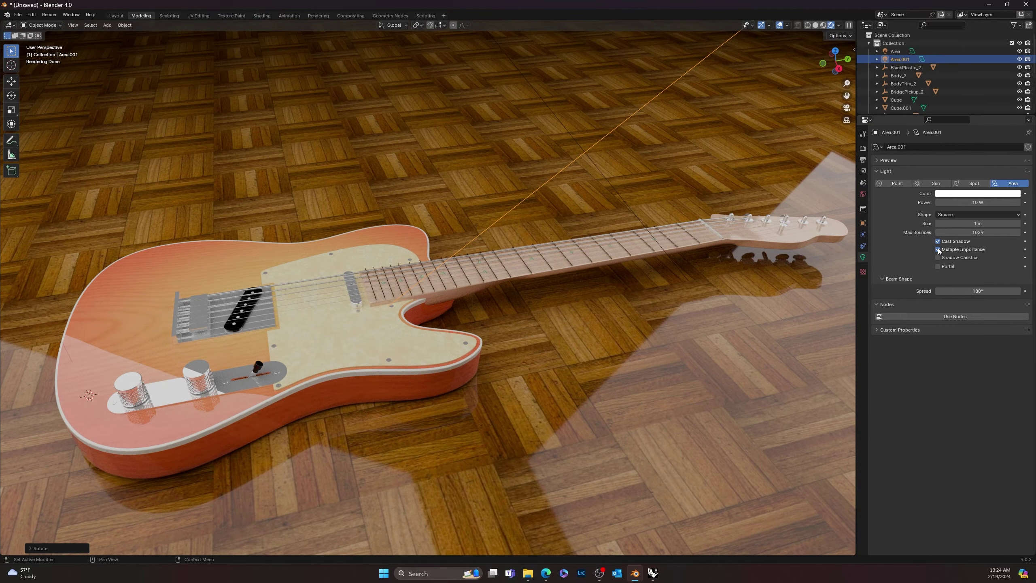
drag(986, 202, 967, 202)
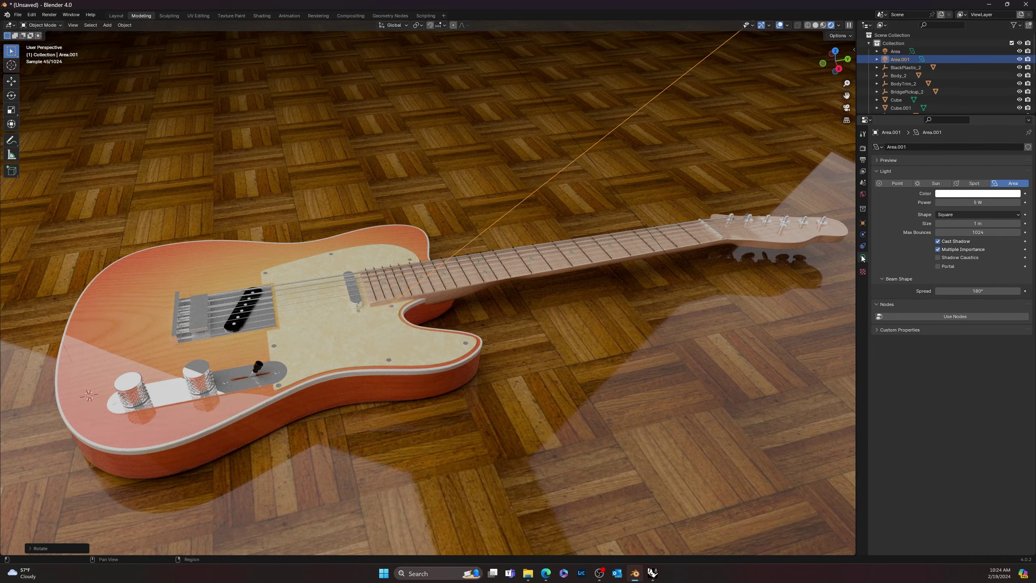
scroll(709, 269, down, 5)
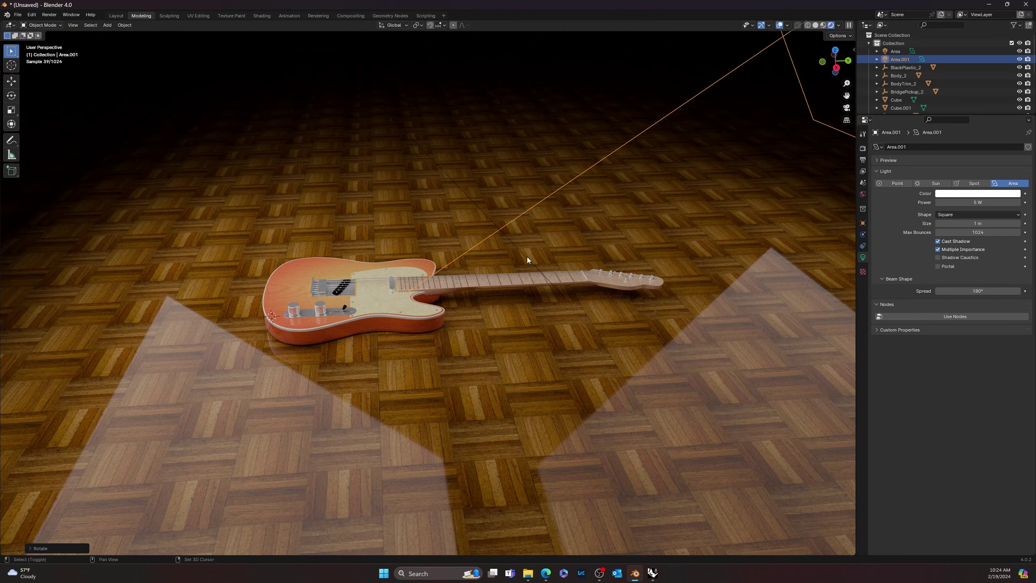
click(527, 257)
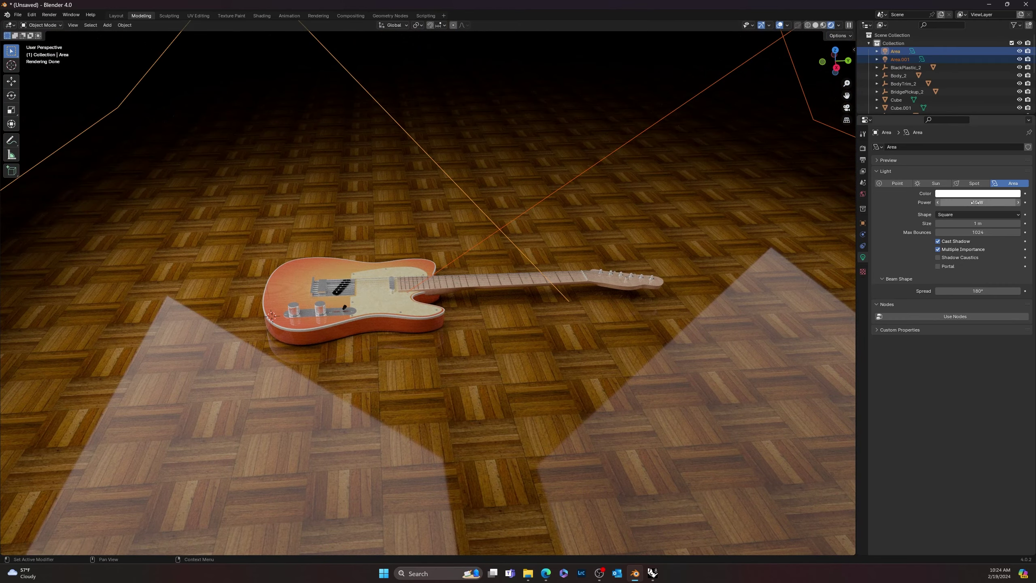
mouse_move(976, 202)
mouse_down()
mouse_move(952, 202)
mouse_move(1007, 203)
mouse_move(993, 202)
mouse_up()
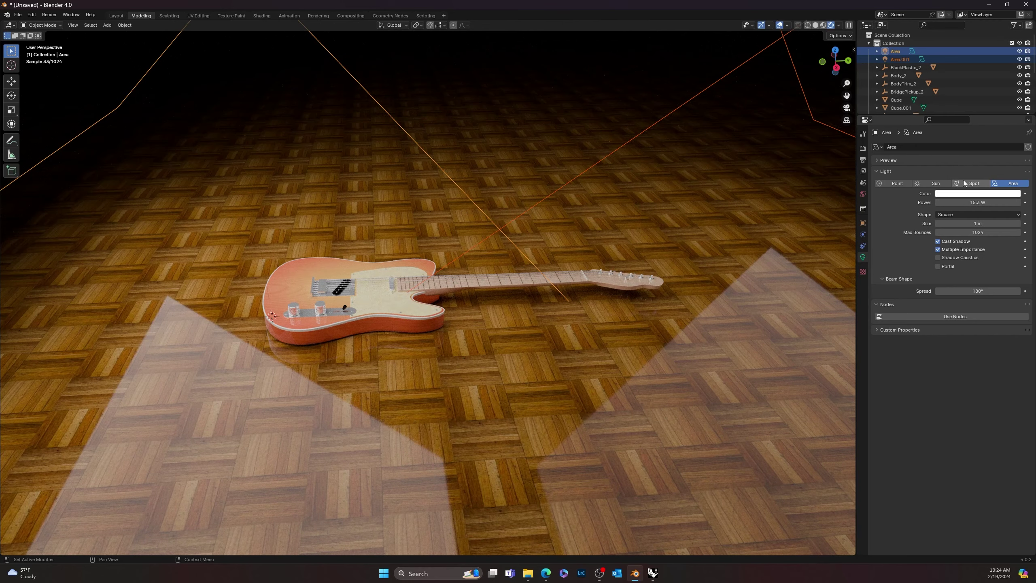
Convert the original area light to a spot light aimed at the guitar body, with a radius of about 0.26 m
click(965, 184)
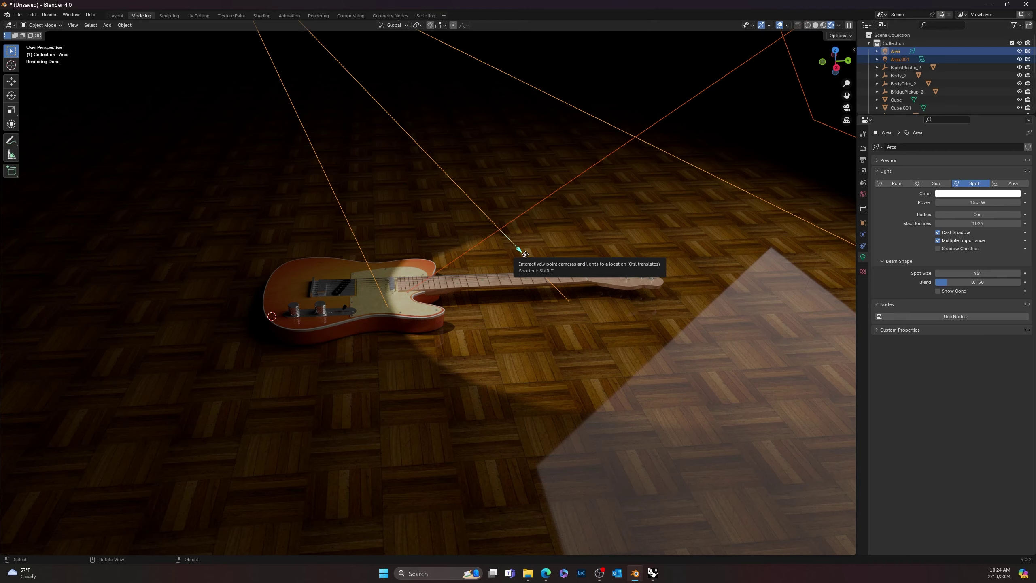
drag(528, 252, 343, 282)
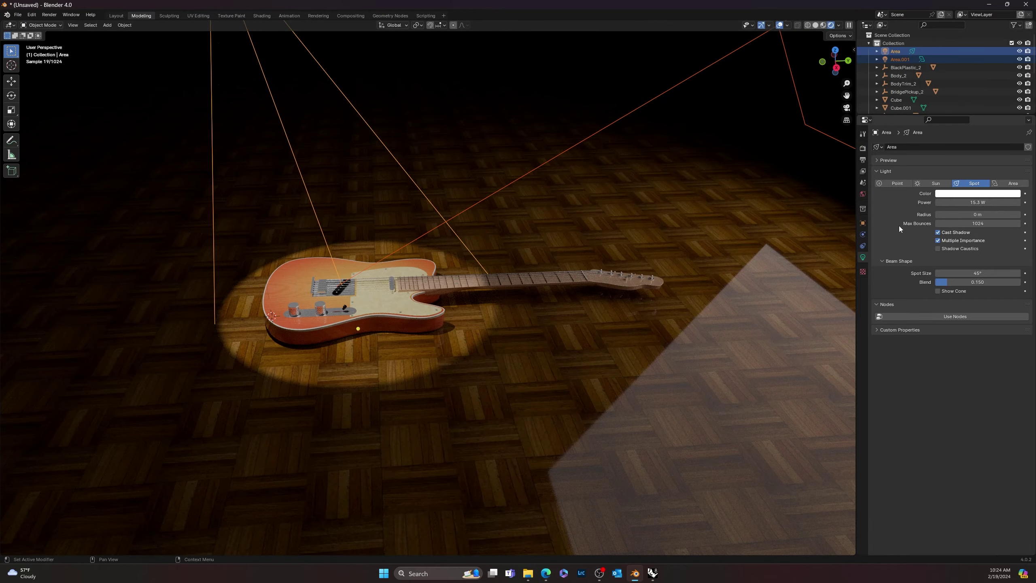
drag(978, 215, 1012, 215)
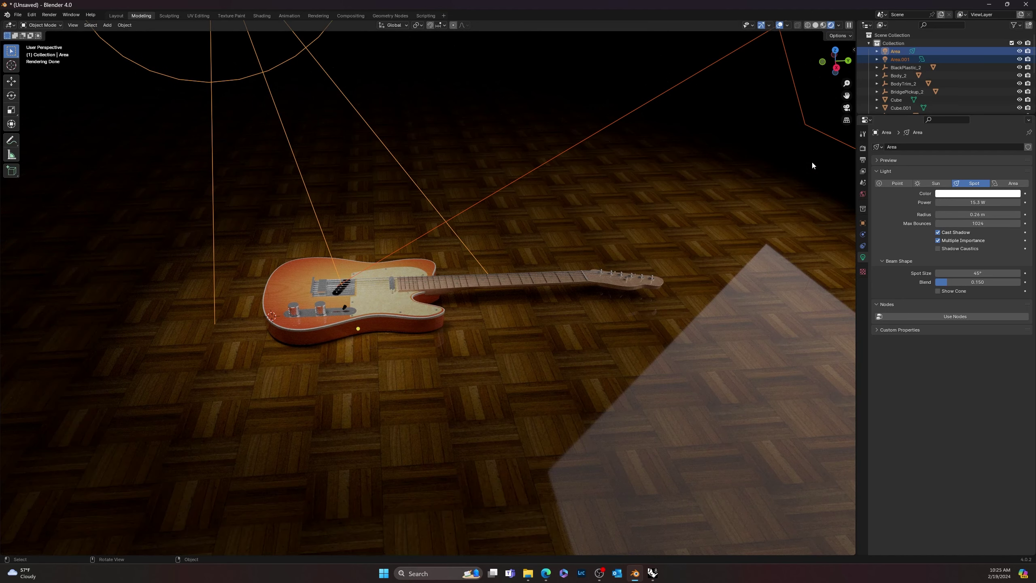
Convert the duplicated area light to a spot light with a power of 16.2 W and a radius of 0.34 m
click(806, 129)
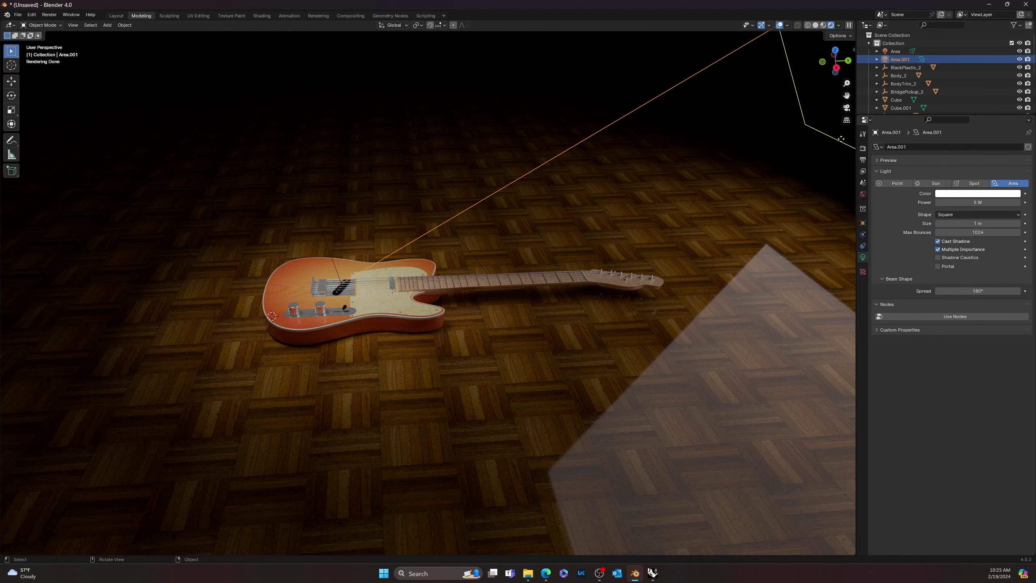
click(973, 183)
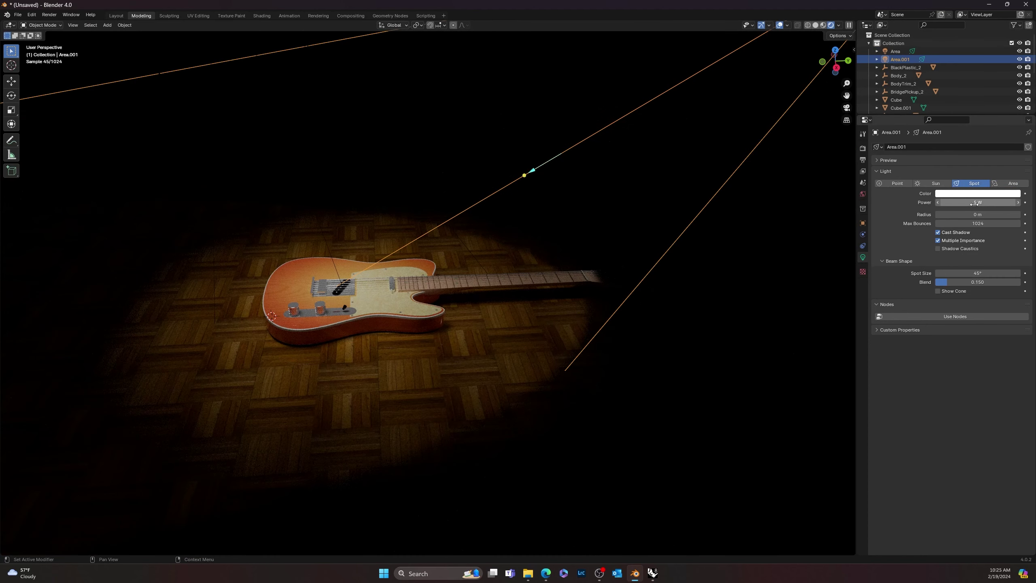
drag(979, 202, 1003, 203)
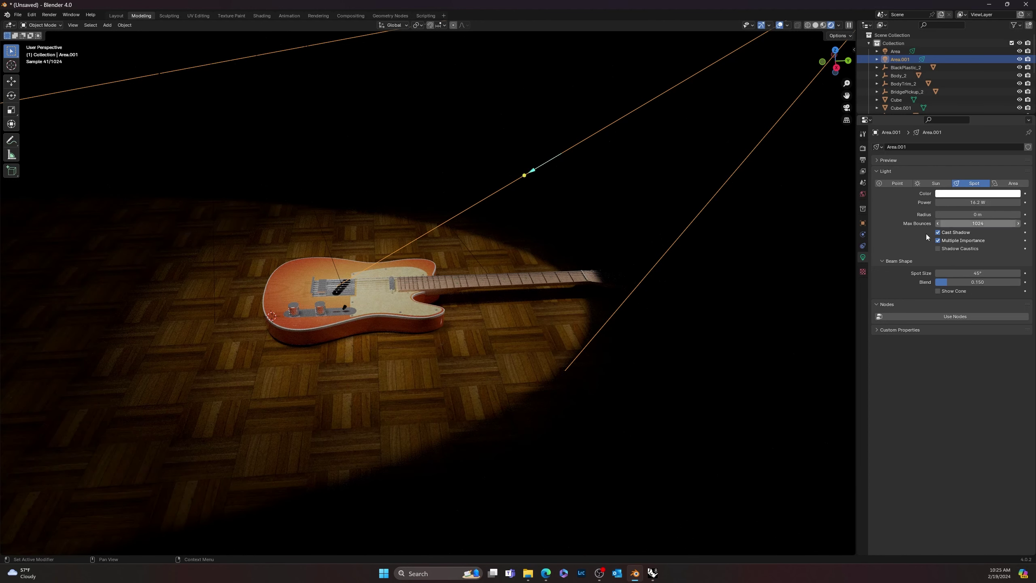
drag(971, 214, 983, 213)
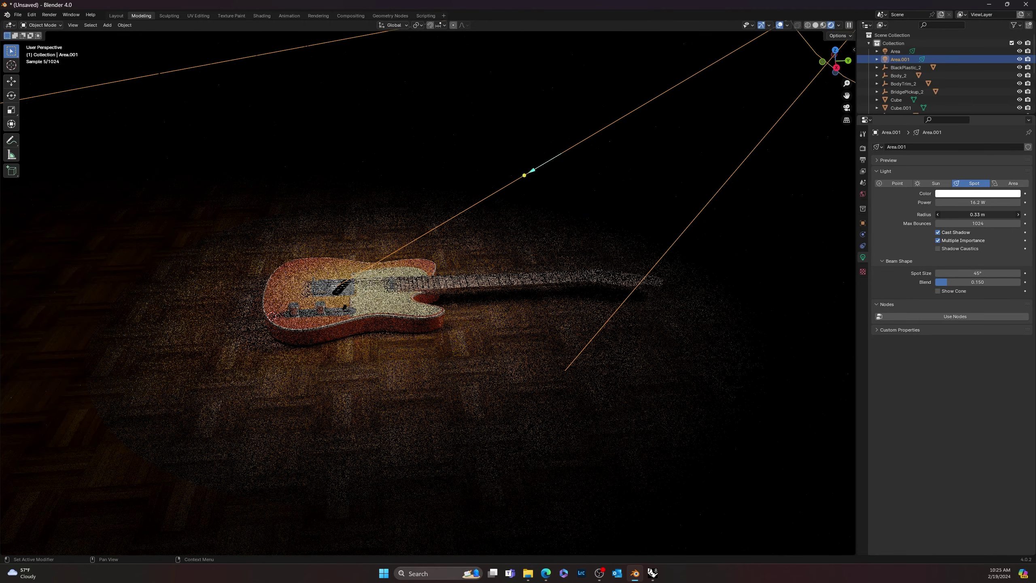
drag(978, 214, 982, 214)
scroll(281, 139, down, 3)
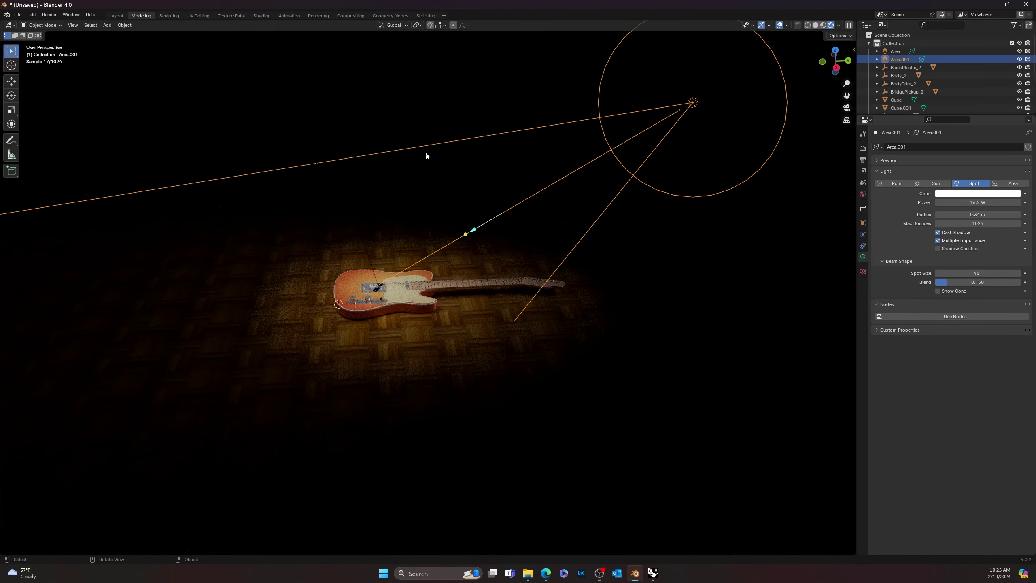
middle_drag(511, 182, 537, 180)
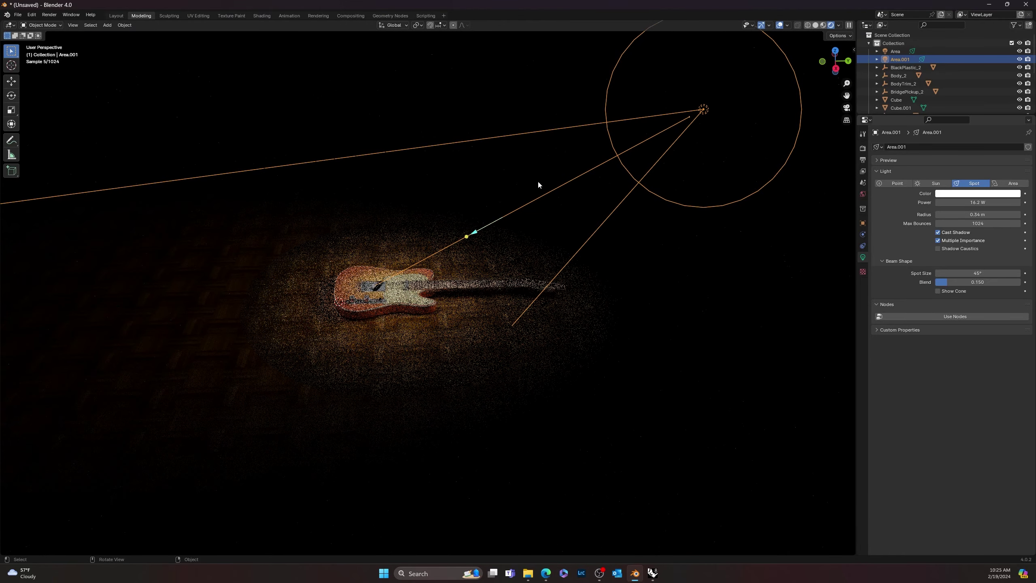
Widen the original spot light's beam above the guitar body to a spot size of 74.8°
click(448, 263)
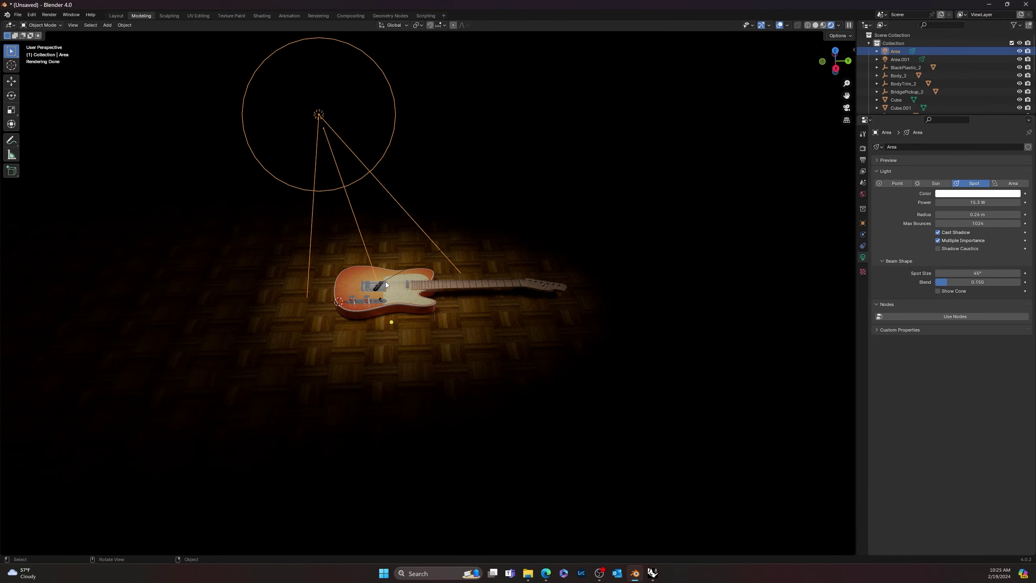
middle_drag(386, 283, 380, 318)
scroll(388, 323, up, 5)
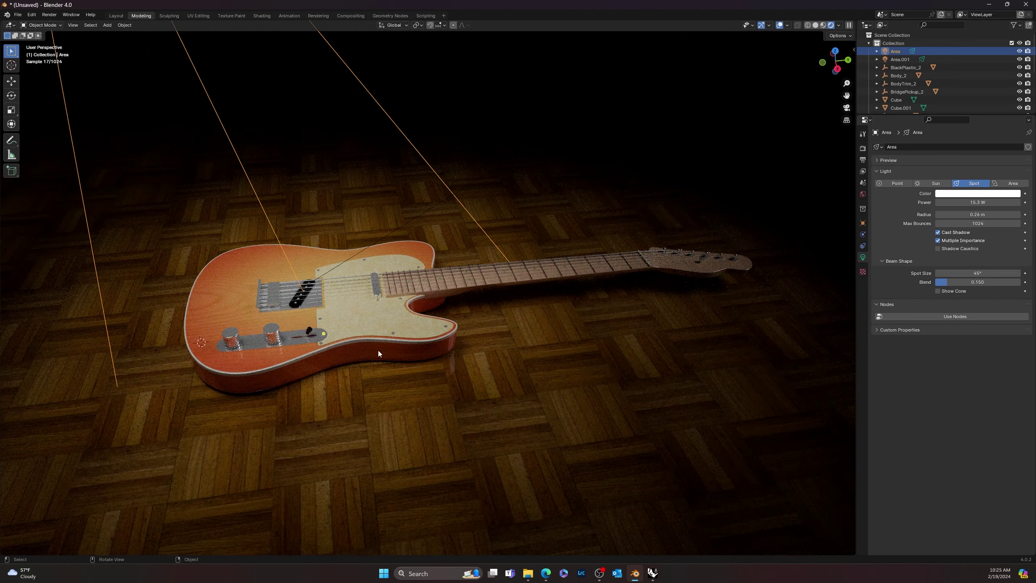
middle_drag(467, 307, 522, 289)
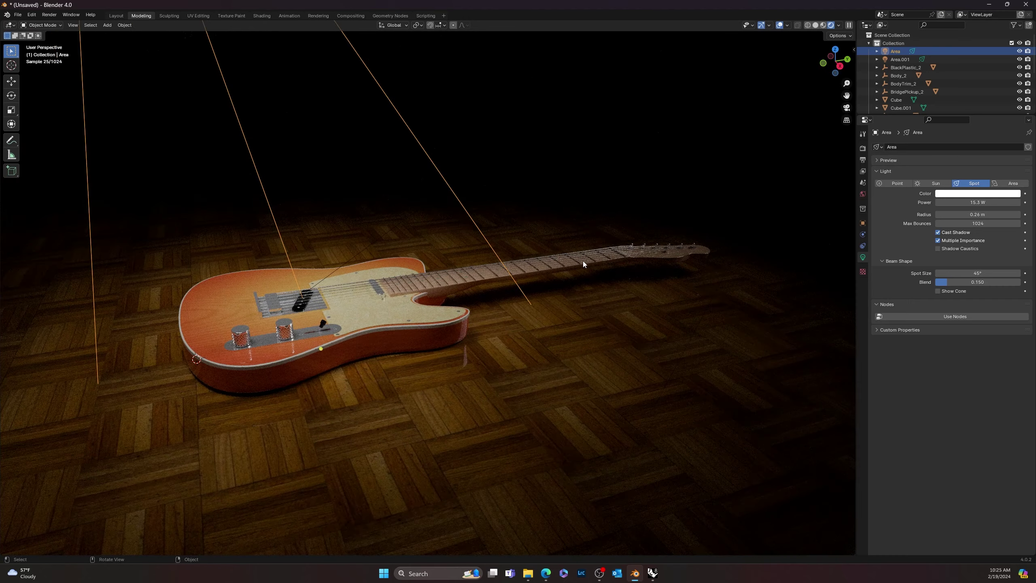
middle_drag(583, 263, 549, 298)
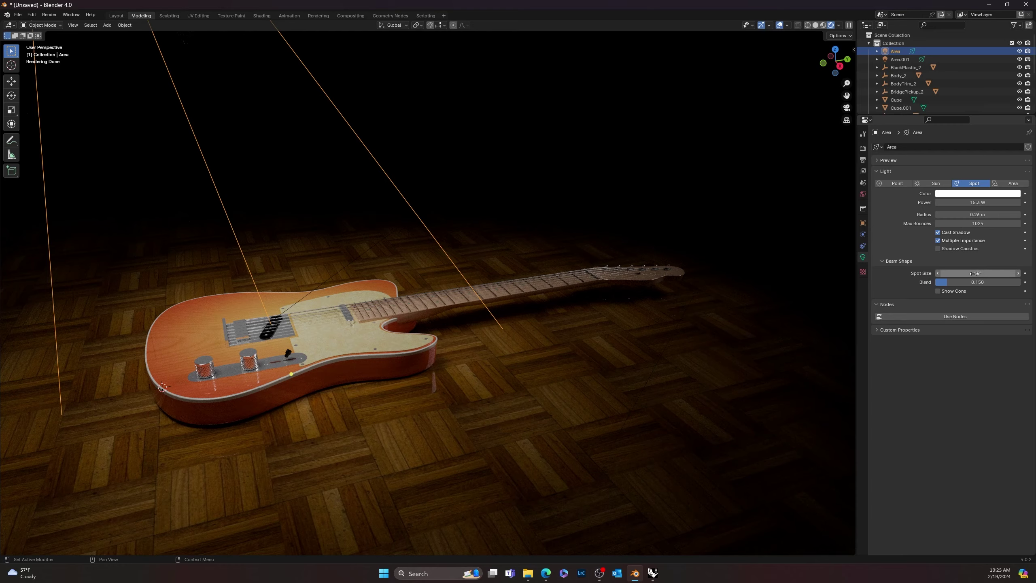
drag(975, 273, 1029, 273)
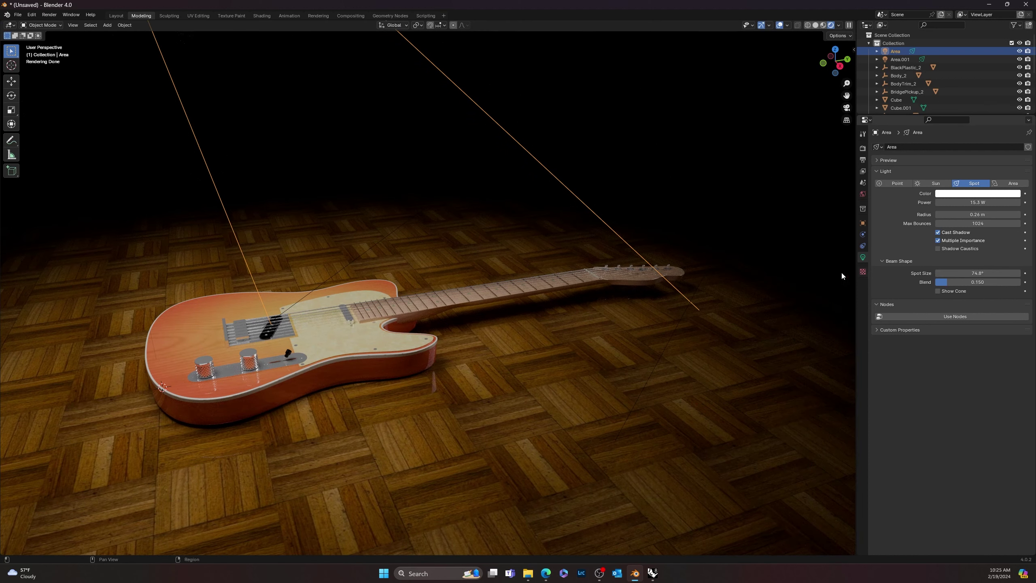
Widen the second spot light's beam, Area.001, to a spot size of 58.3°
click(675, 326)
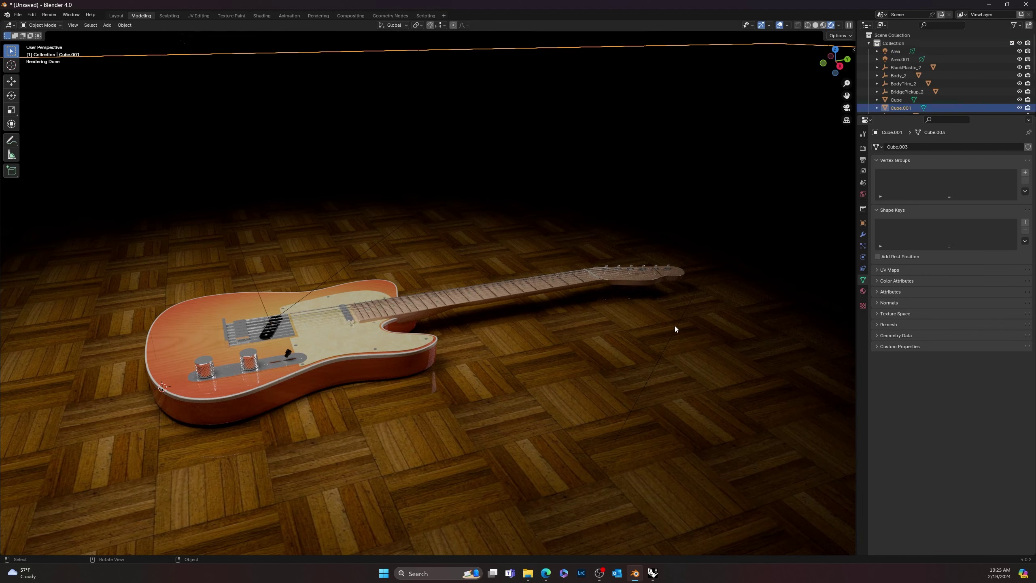
click(673, 339)
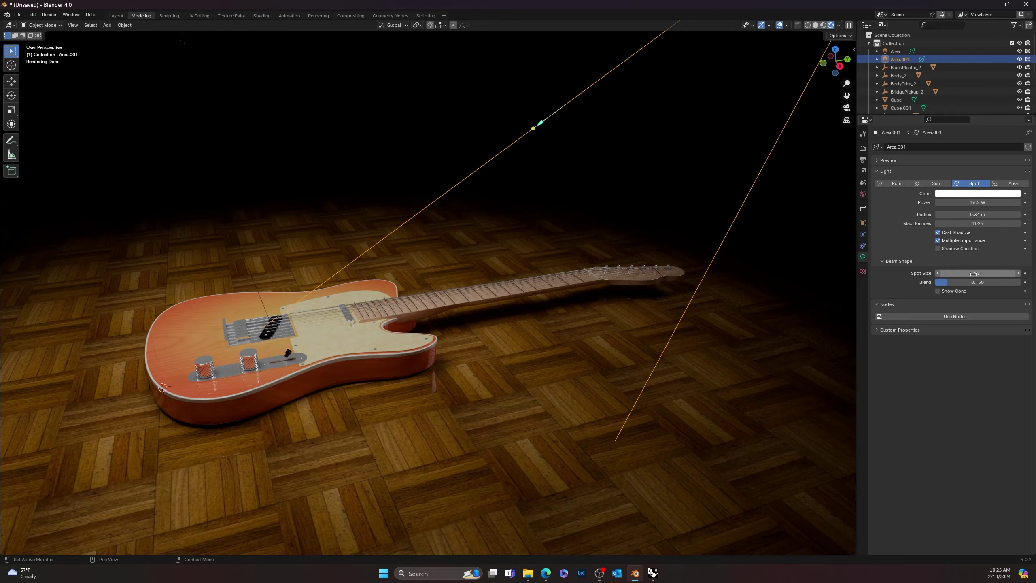
drag(973, 274, 1009, 273)
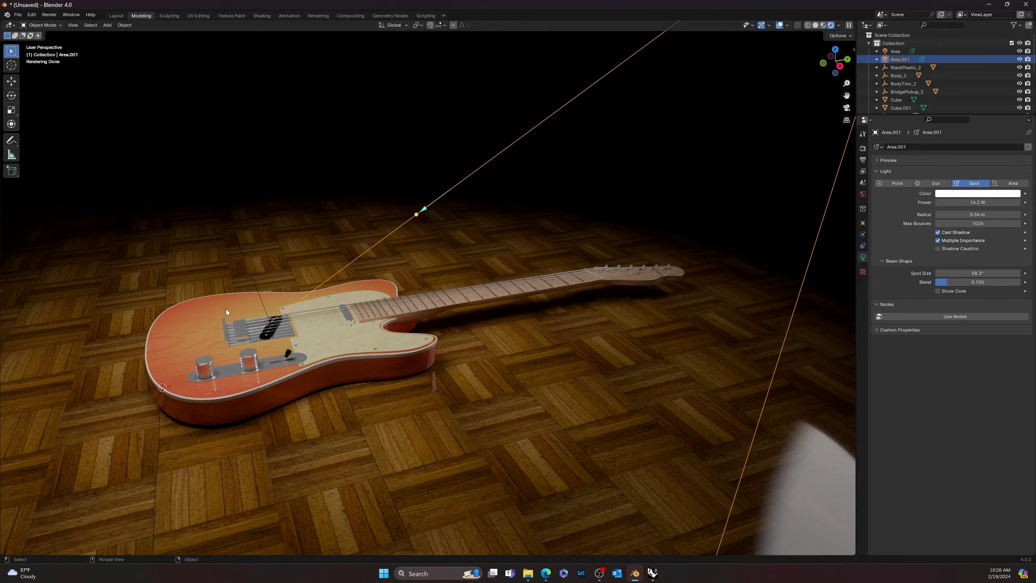
middle_drag(226, 310, 265, 406)
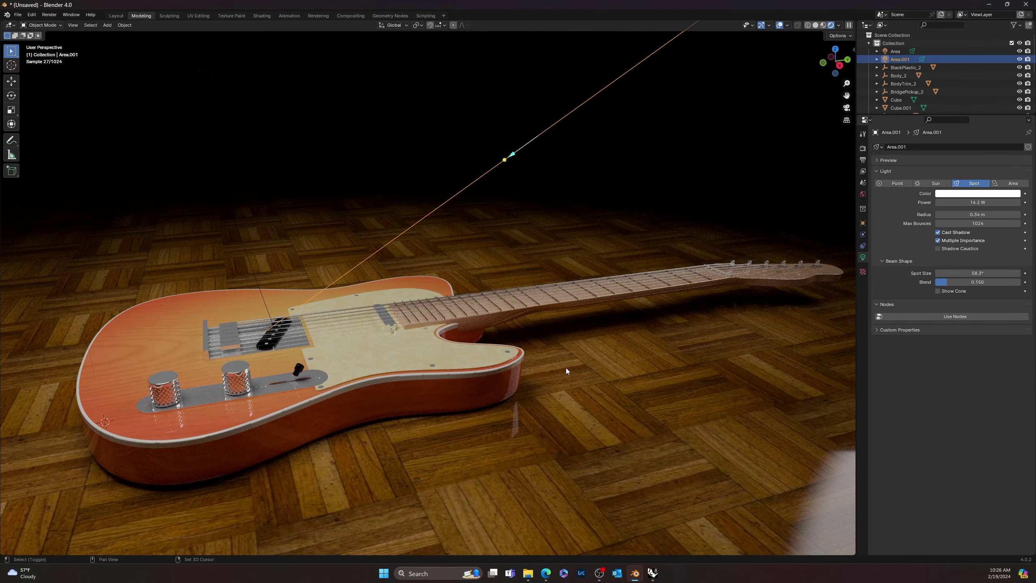
middle_drag(567, 370, 559, 360)
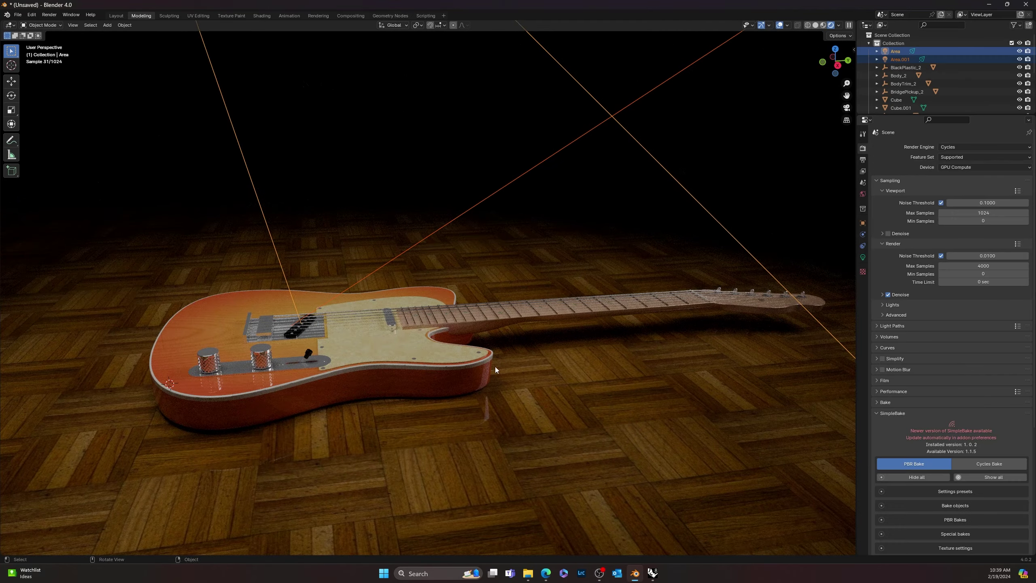
Narrow the original spot light's spot size to about 63° and shrink its radius to 0.04 m for sharper shadows
middle_drag(440, 373, 754, 375)
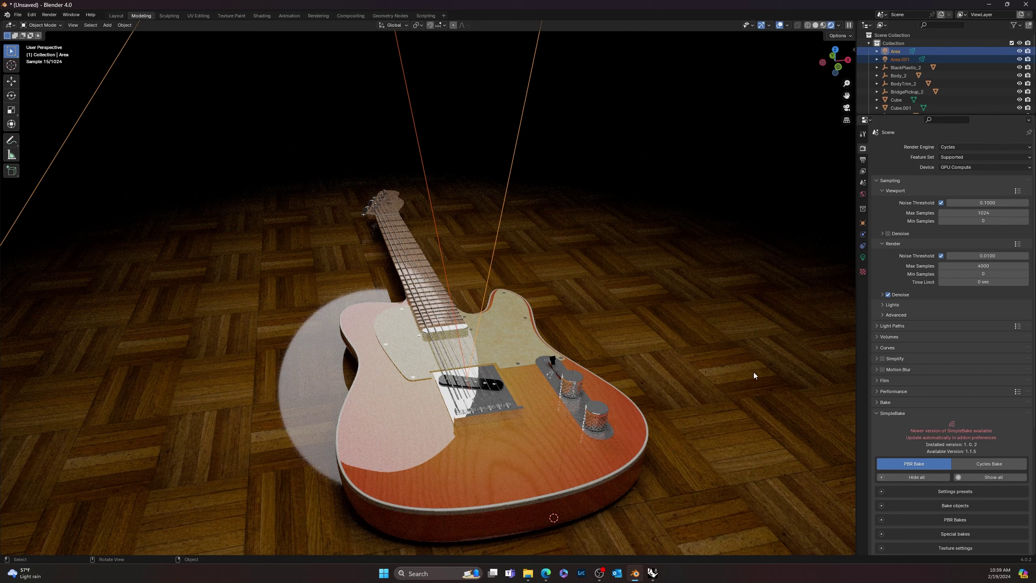
click(864, 257)
drag(957, 273, 924, 273)
middle_drag(609, 299, 512, 361)
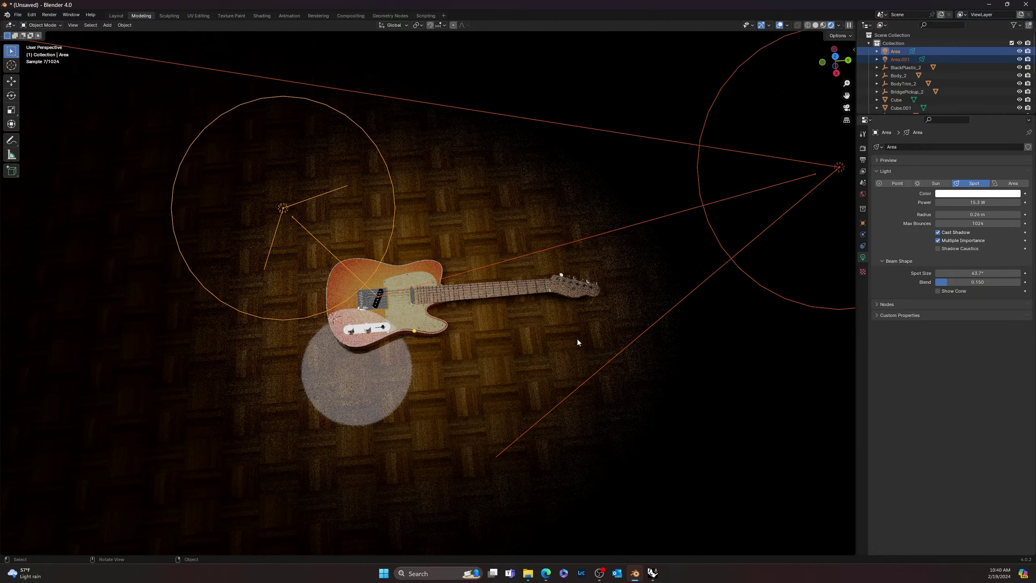
click(282, 208)
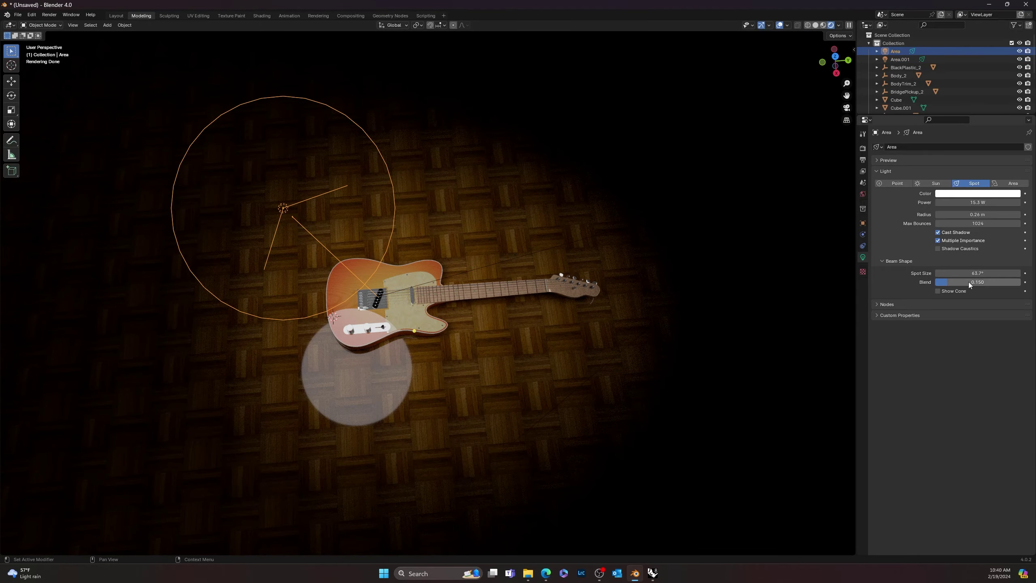
mouse_move(960, 273)
mouse_down()
mouse_move(942, 273)
mouse_move(957, 273)
mouse_up()
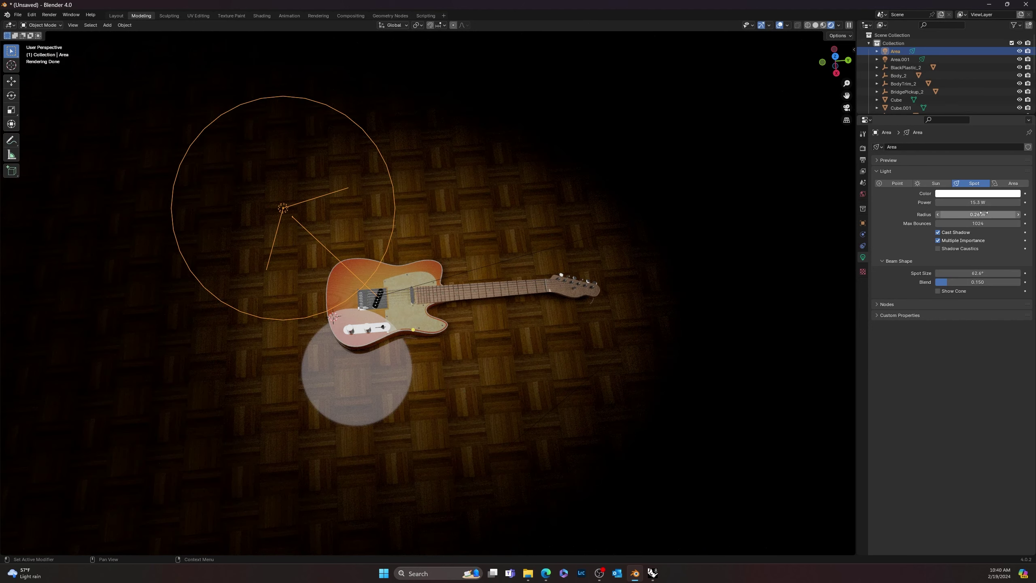
drag(989, 214, 958, 214)
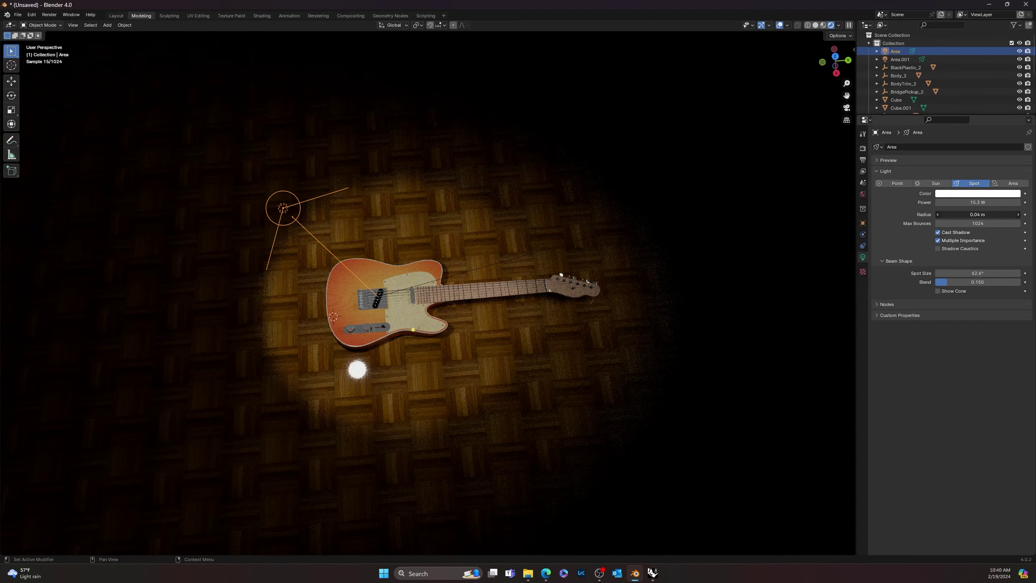
middle_drag(540, 271, 557, 303)
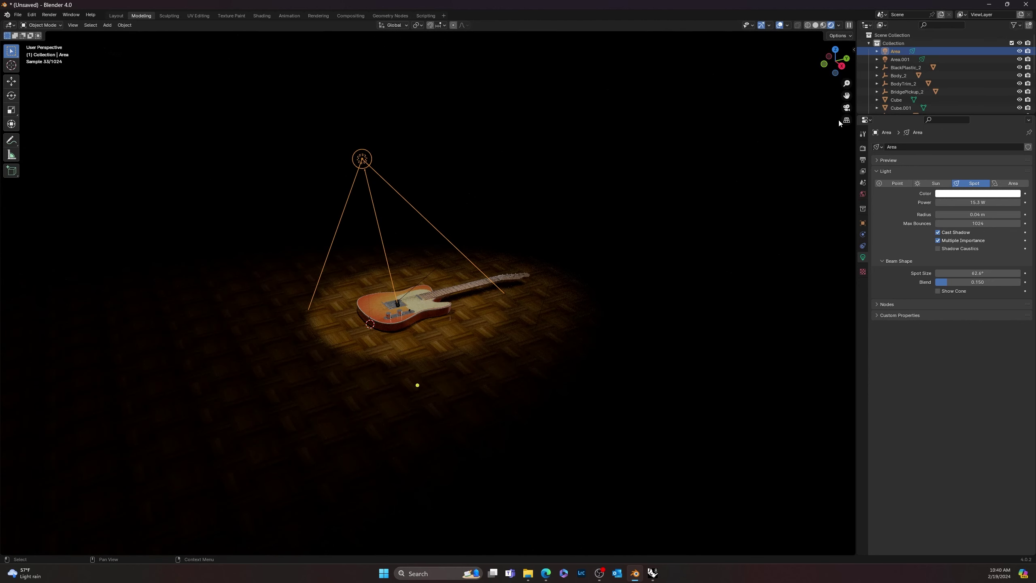
Reduce the radius of the second spot light, Area.001, to 0.07 m
click(436, 268)
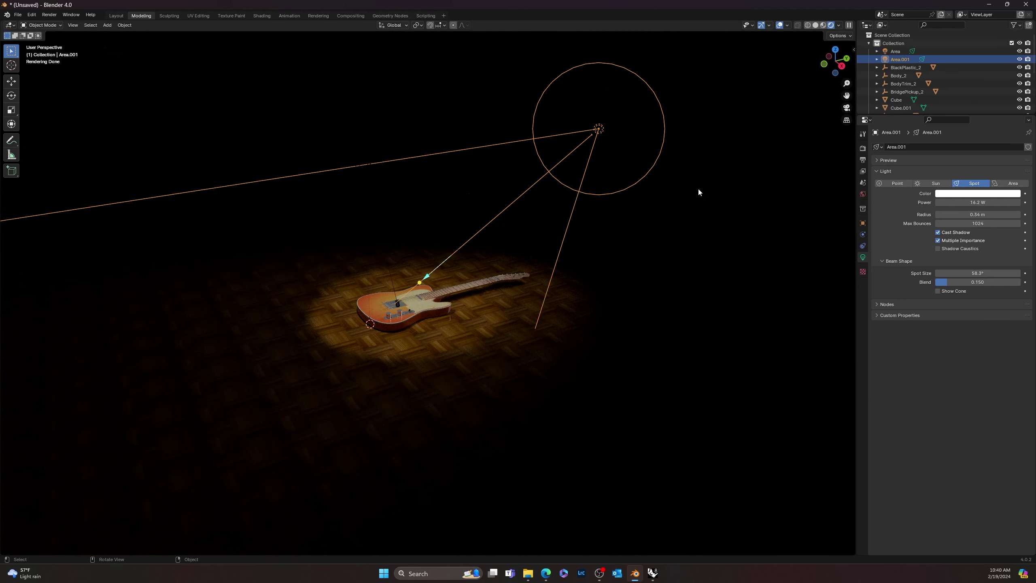
drag(987, 214, 963, 214)
scroll(513, 321, up, 3)
scroll(512, 321, up, 4)
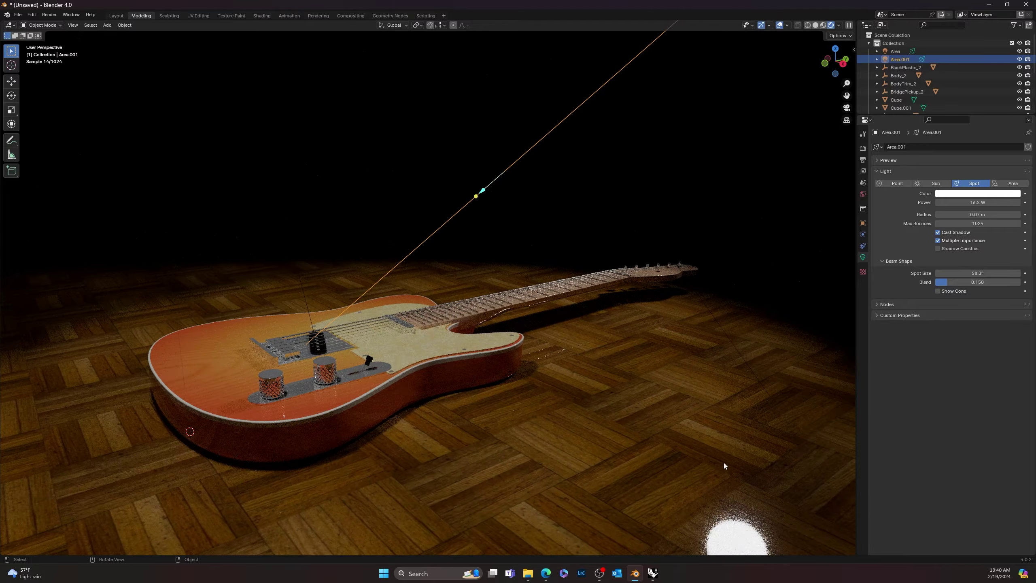
middle_drag(724, 463, 594, 425)
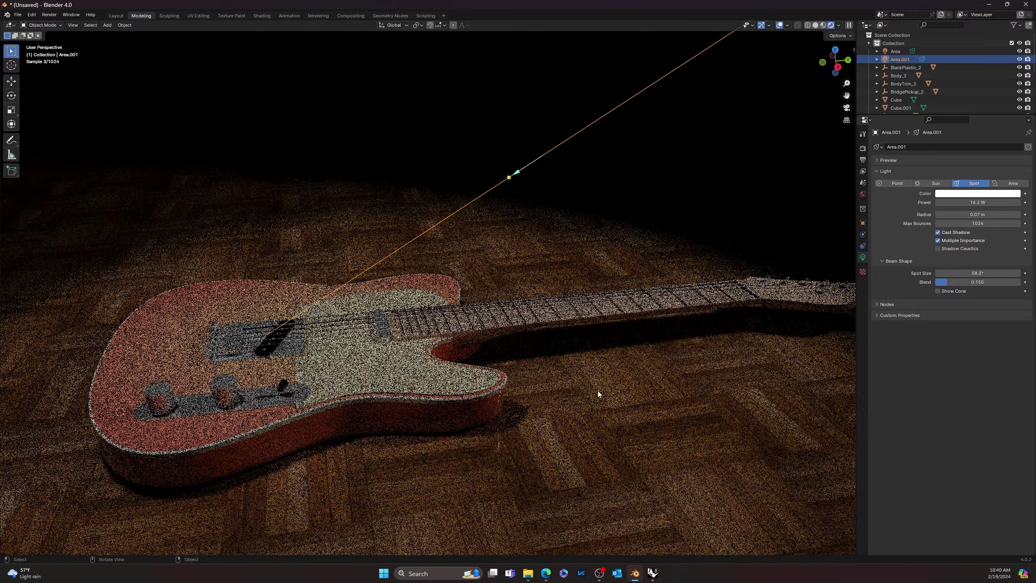
scroll(597, 391, up, 3)
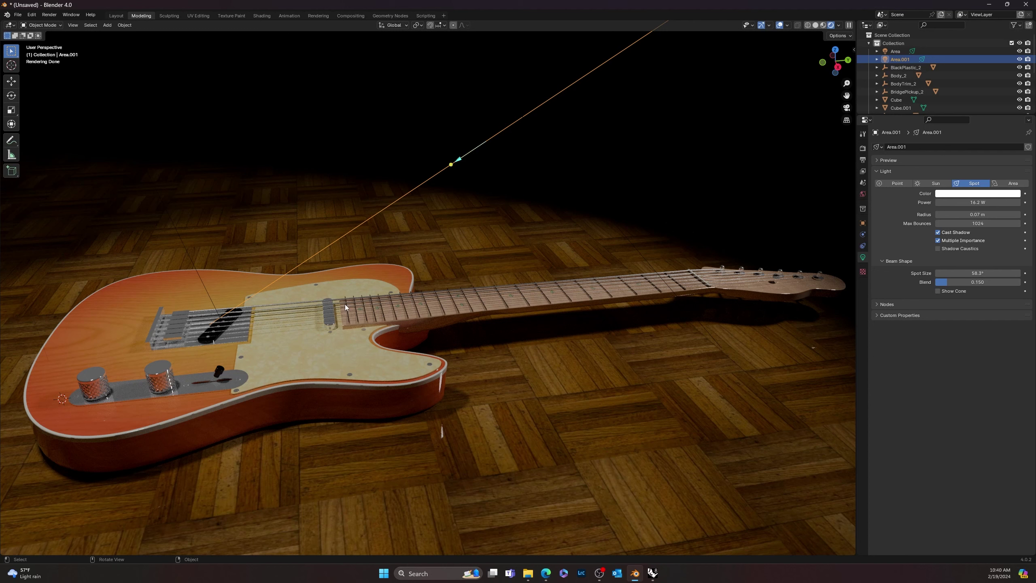
mouse_move(367, 329)
middle_down()
mouse_move(382, 322)
mouse_move(363, 322)
middle_up()
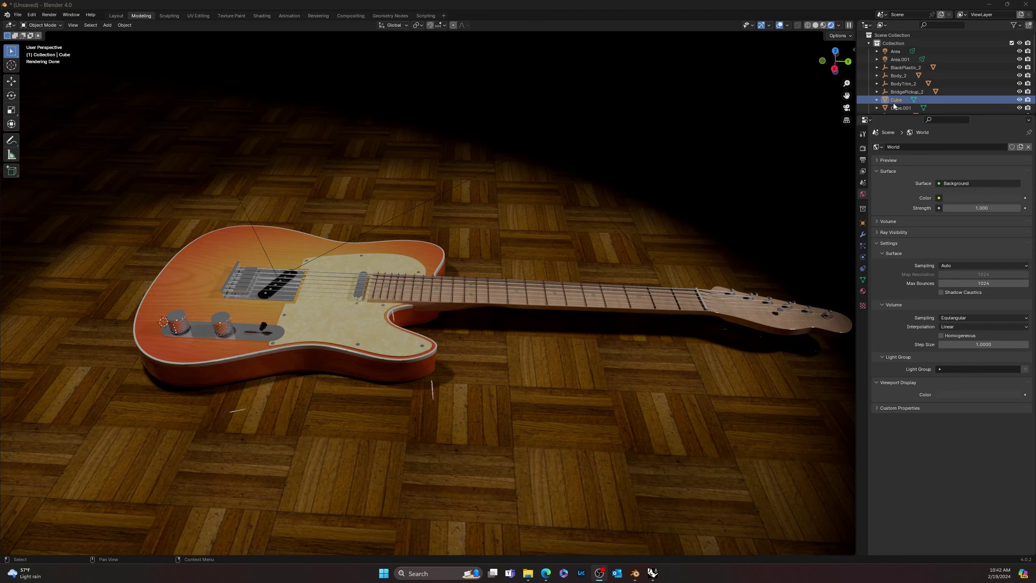
Delete the Cube object from the scene, keeping the parquet floor Cube.001
click(885, 100)
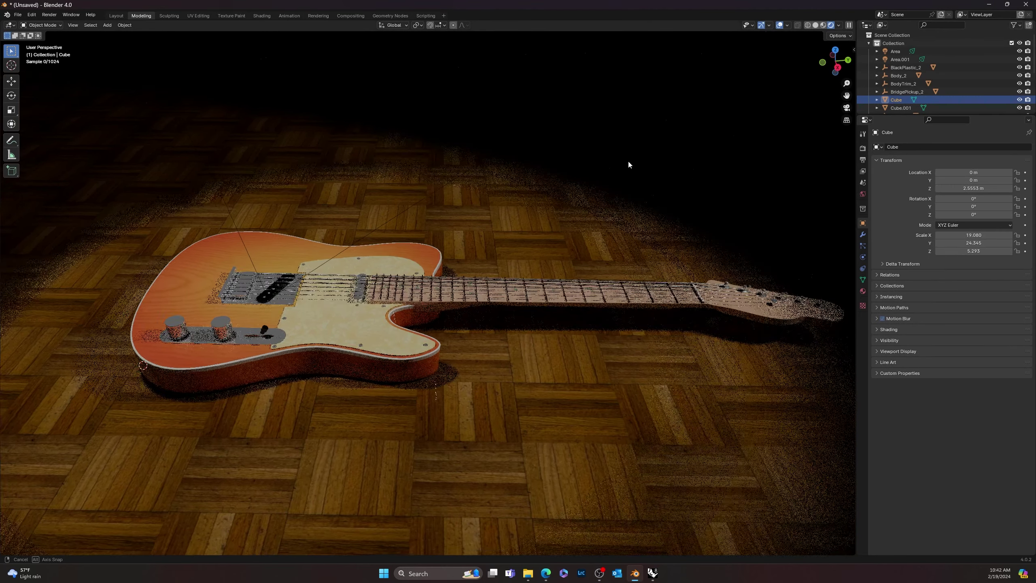
key(Delete)
middle_drag(637, 150, 597, 180)
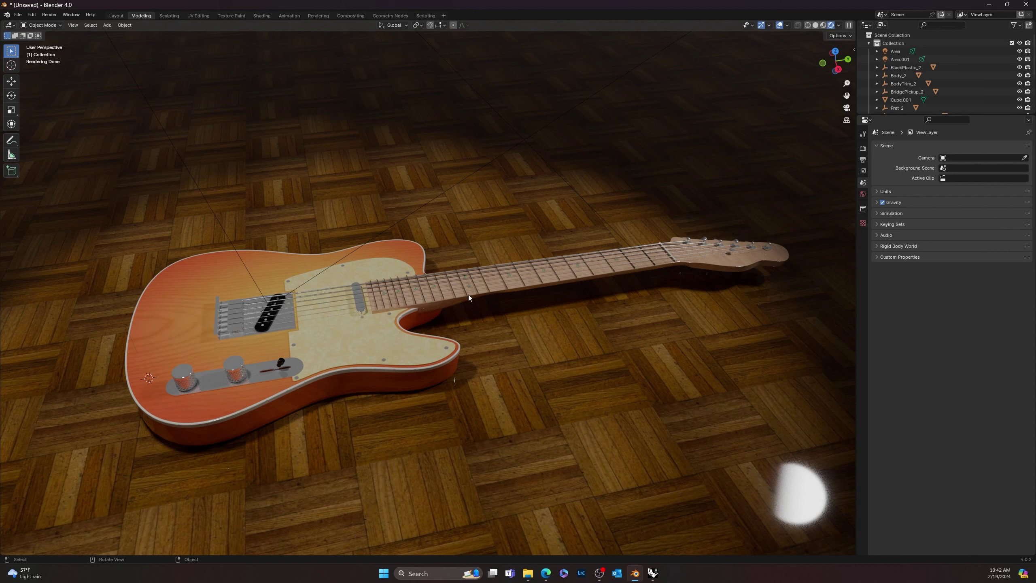
Scale the parquet floor down uniformly to about 0.14 of its size, giving a scale of 2.593, 3.308 and 0.719
click(557, 347)
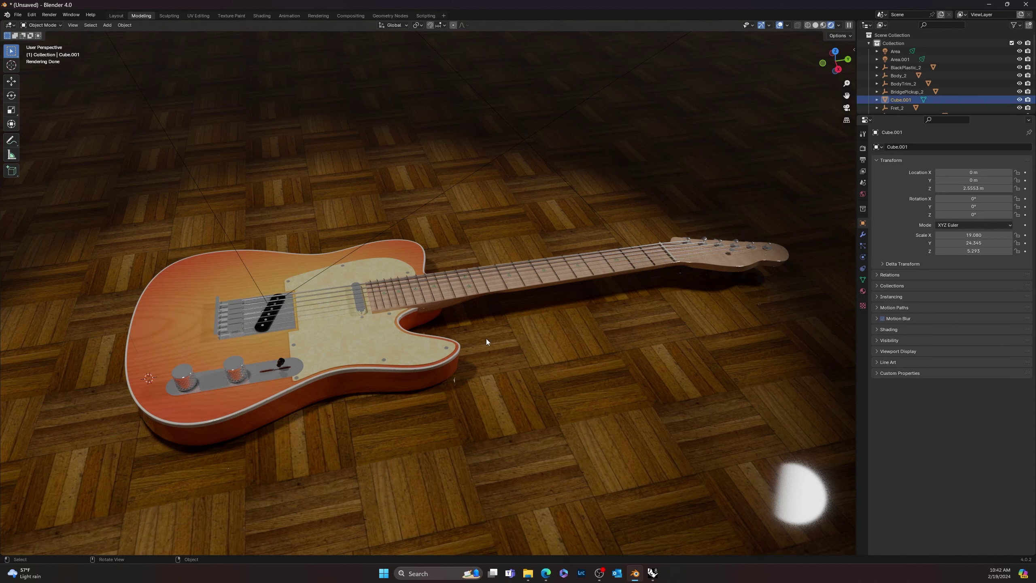
scroll(486, 338, down, 7)
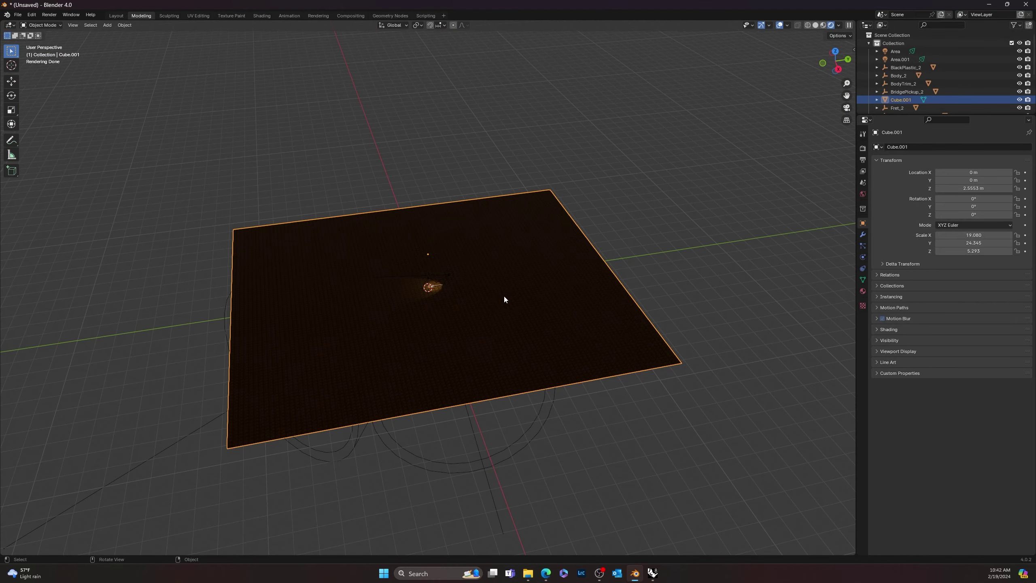
key(s)
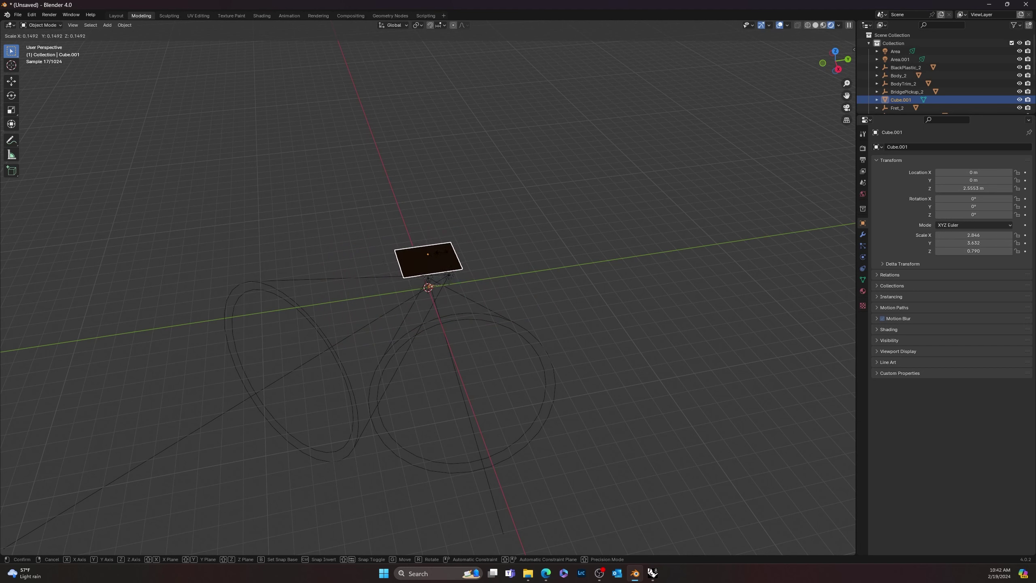
click(440, 255)
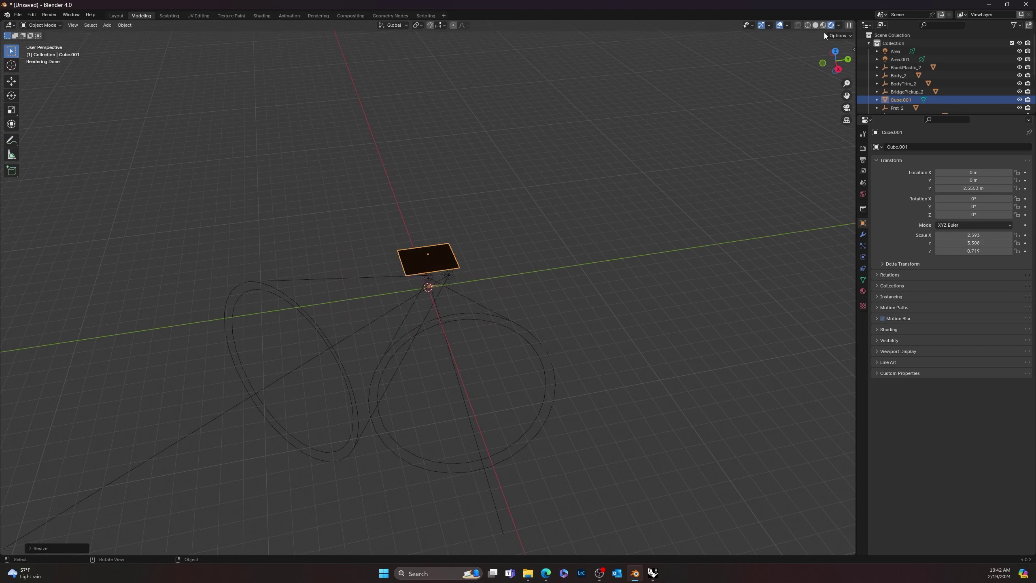
Move the parquet floor along Y to about 0.445 m, working in a wireframe top view, so it is better centred around the guitar
click(835, 51)
scroll(383, 322, up, 5)
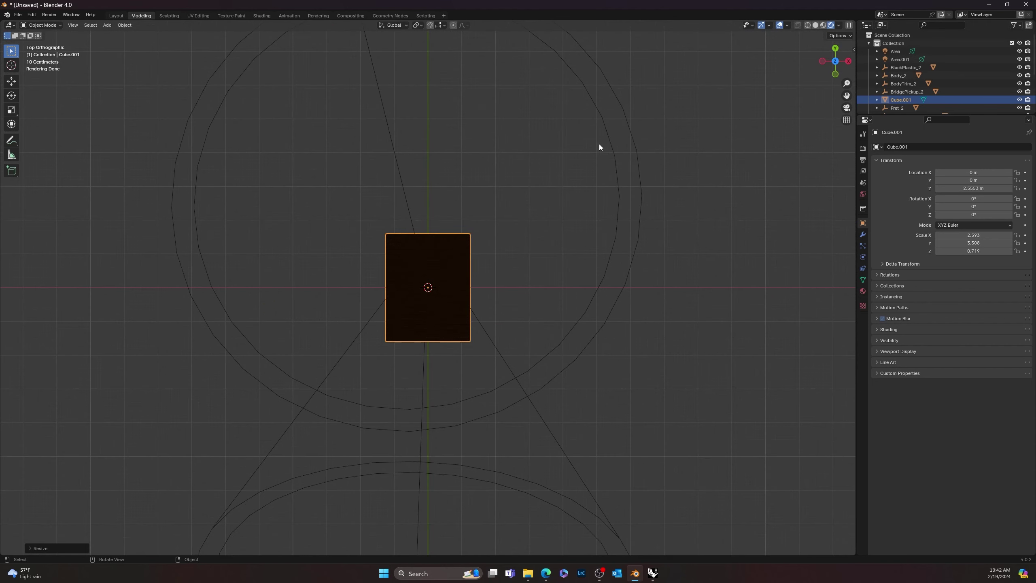
click(810, 25)
scroll(461, 310, up, 6)
scroll(434, 341, down, 3)
key(g)
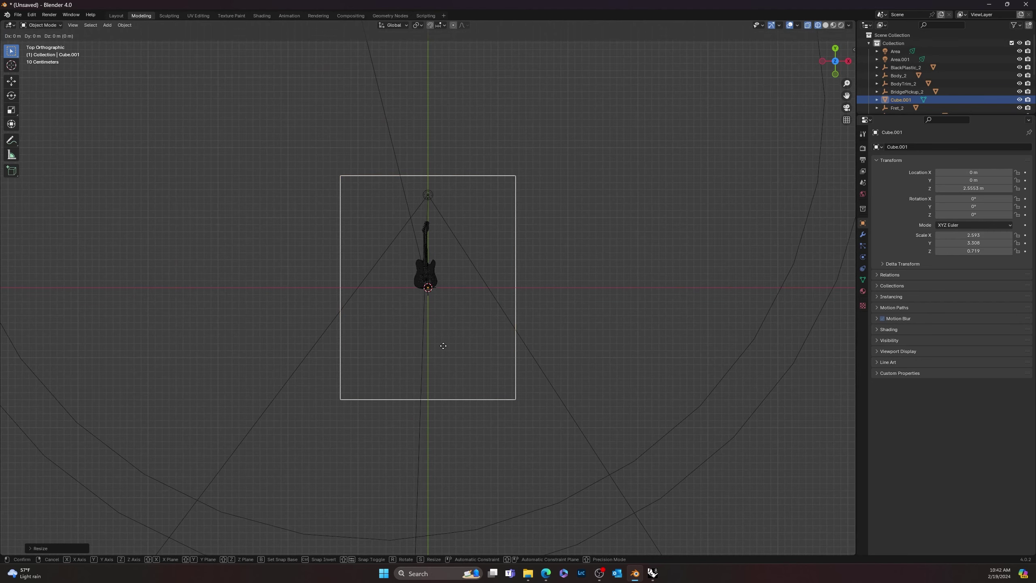
key(x)
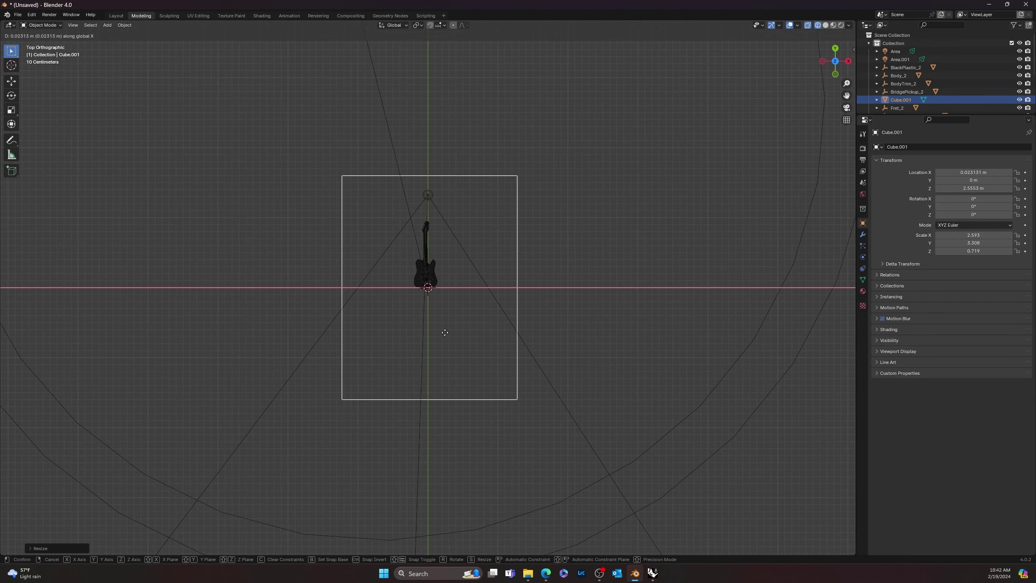
key(y)
click(443, 314)
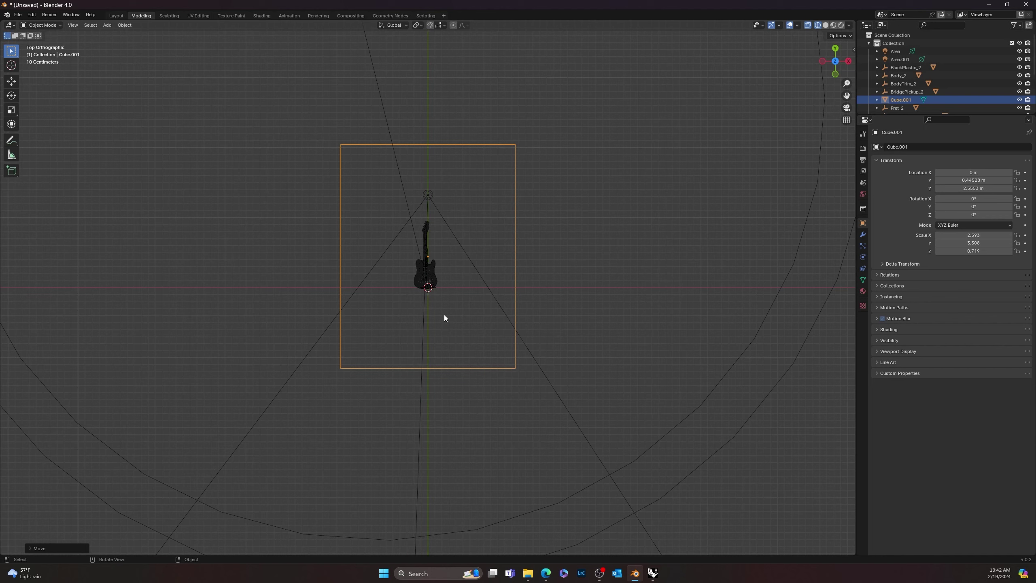
Scale the parquet floor up uniformly to about 5.667, 7.231 and 1.572, and preview its texture in material shading
key(s)
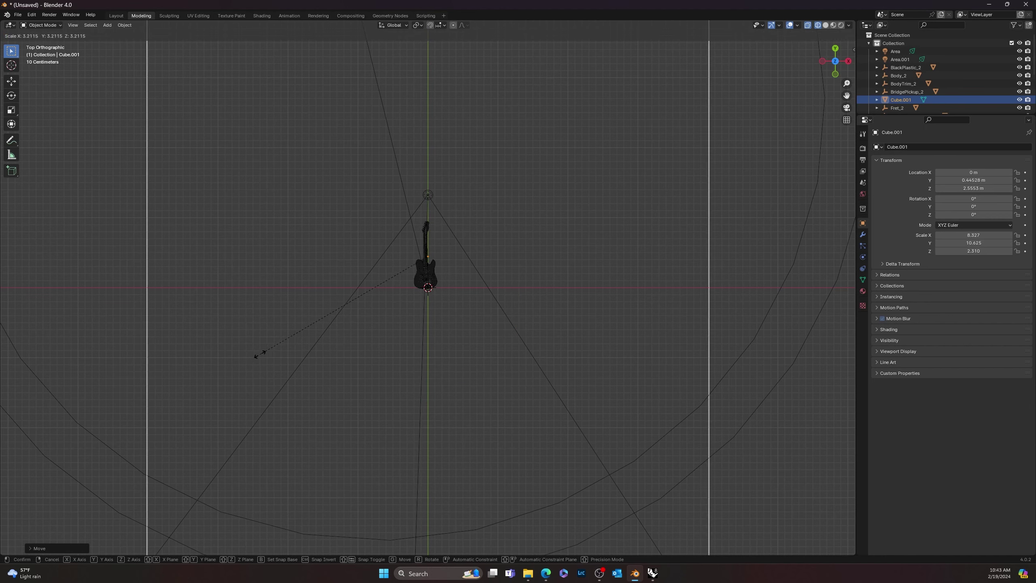
click(353, 354)
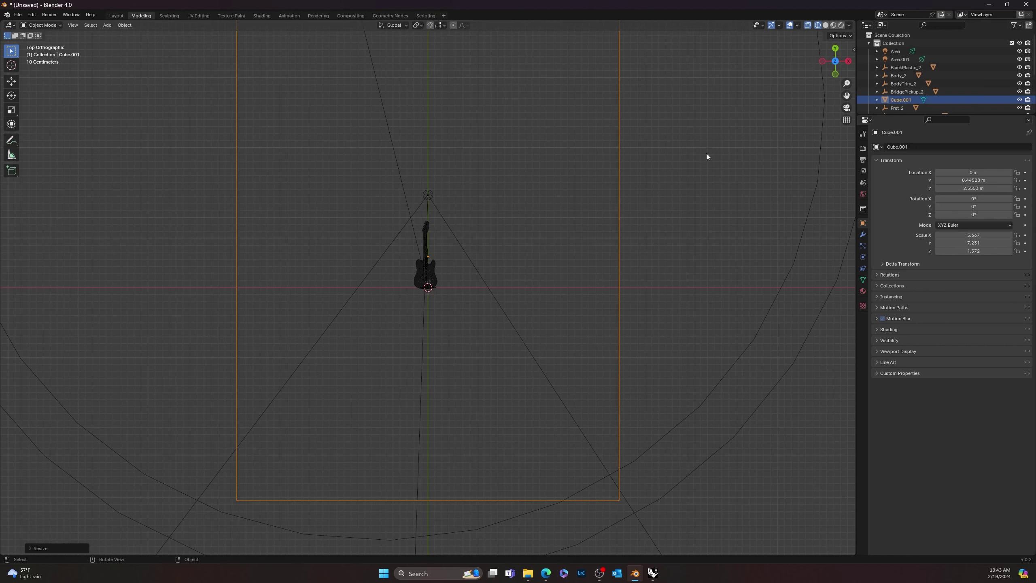
click(842, 26)
mouse_move(442, 374)
middle_down()
mouse_move(445, 259)
mouse_move(517, 273)
mouse_move(455, 256)
mouse_move(469, 225)
middle_up()
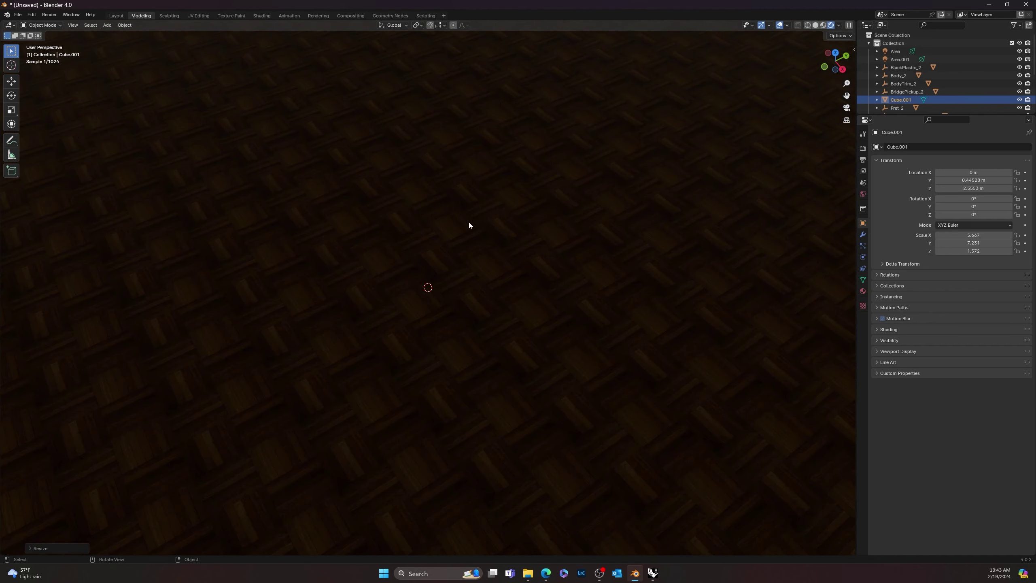
click(823, 25)
scroll(501, 262, down, 6)
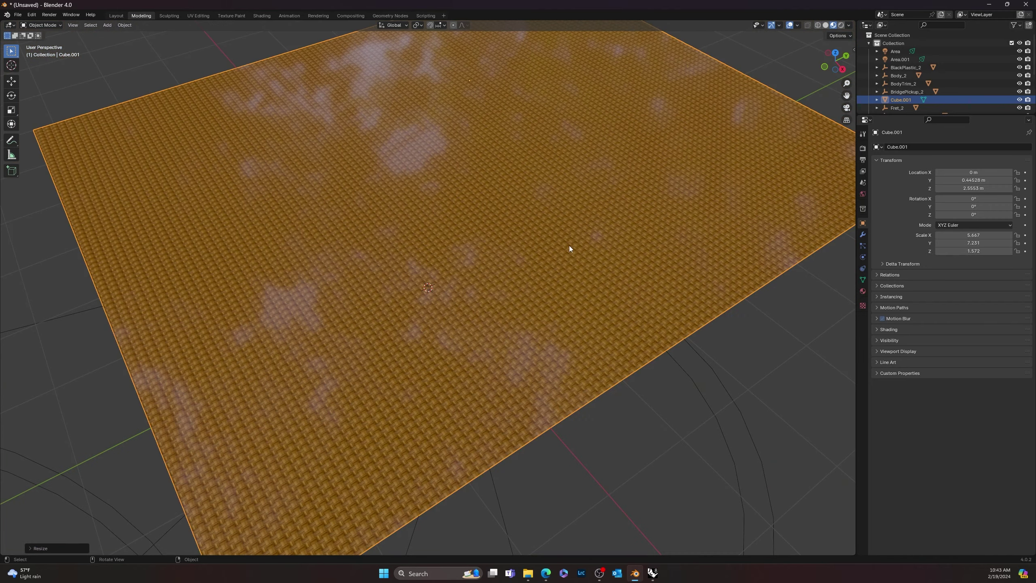
middle_drag(570, 248, 618, 208)
Lower the parquet floor along Z to about 0.762 m in front view so the underside of the guitar body rests on it
key(g)
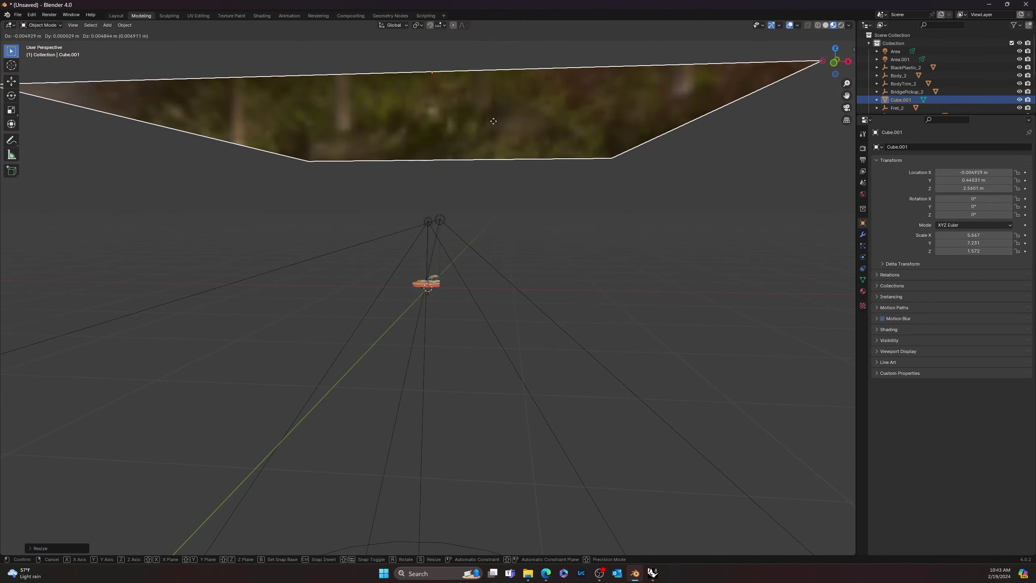
right_click(536, 107)
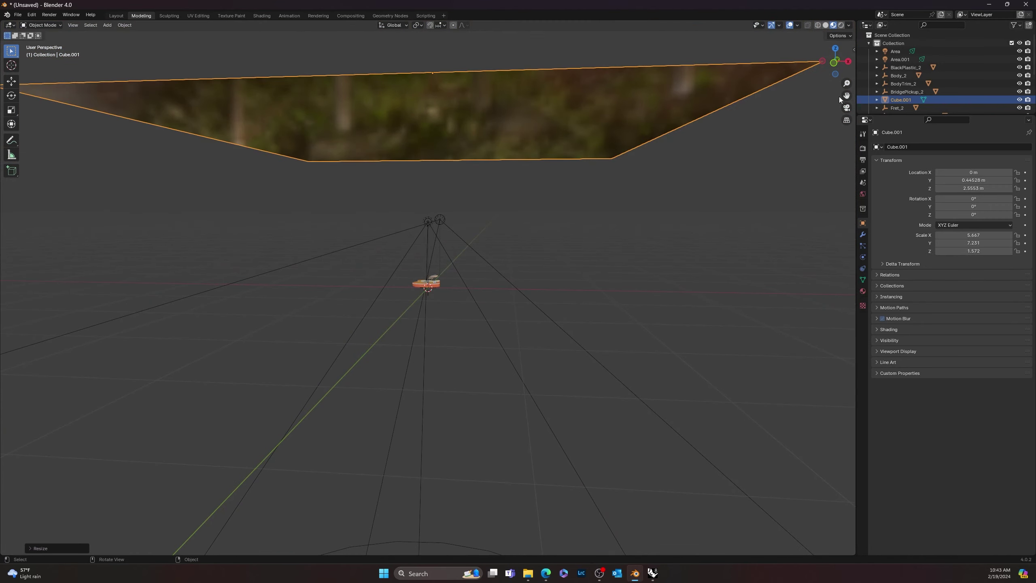
click(835, 67)
key(g)
key(z)
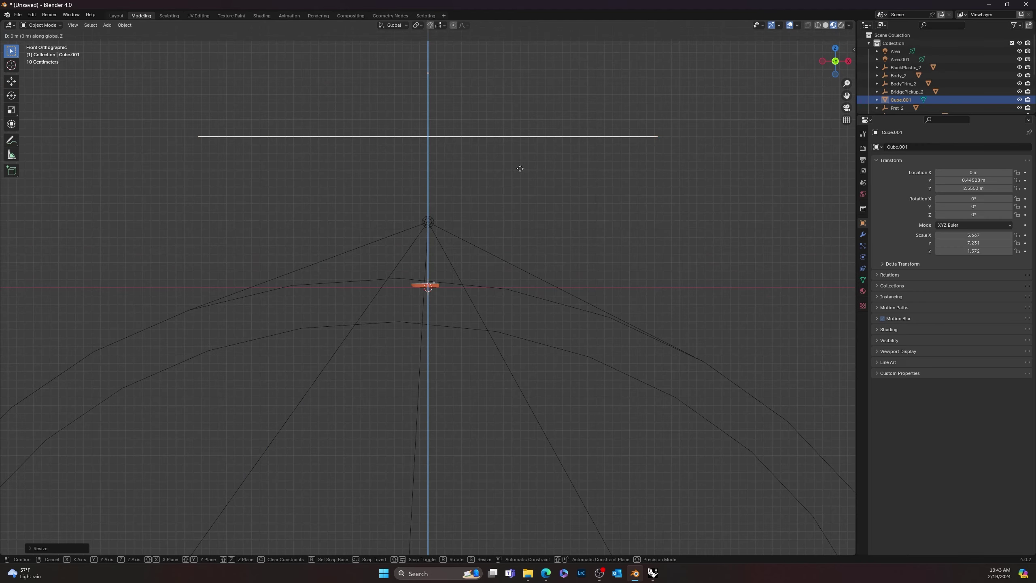
click(447, 321)
scroll(429, 301, up, 4)
scroll(456, 287, up, 10)
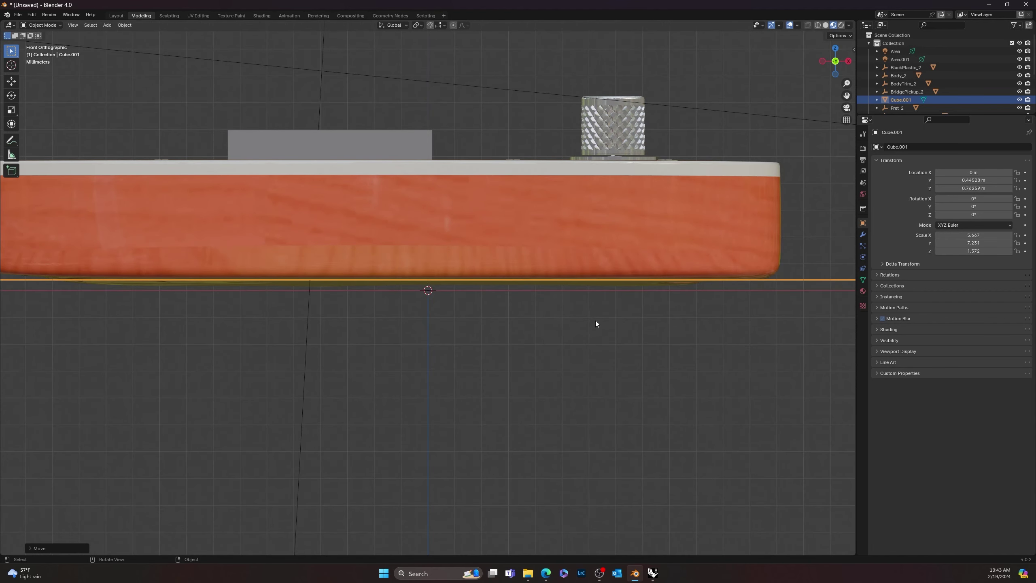
scroll(592, 324, down, 4)
key(z)
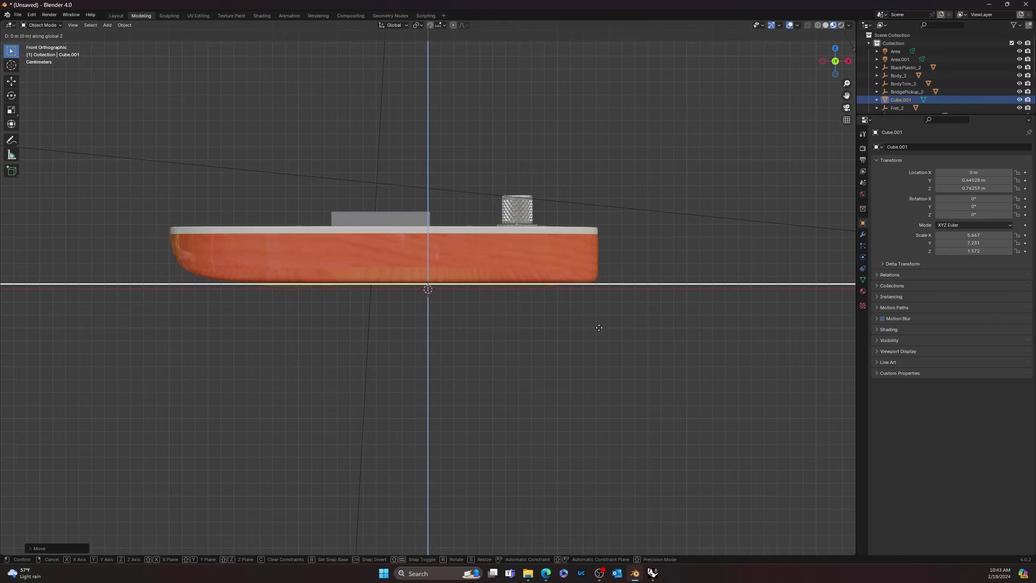
click(599, 328)
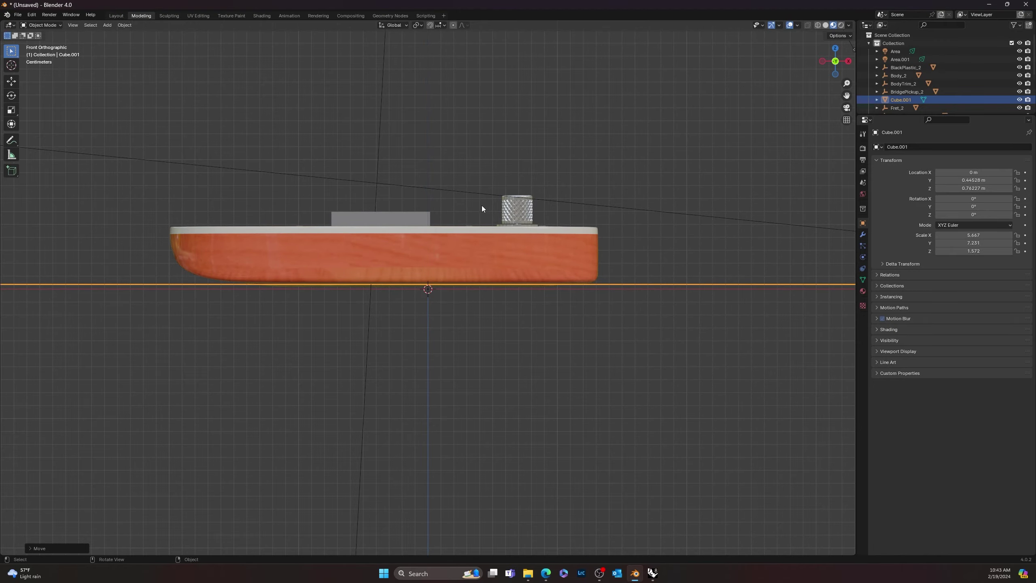
Check the guitar on the floor from an angle and bring up the floor material's nodes in the Shading workspace
middle_drag(712, 131, 631, 167)
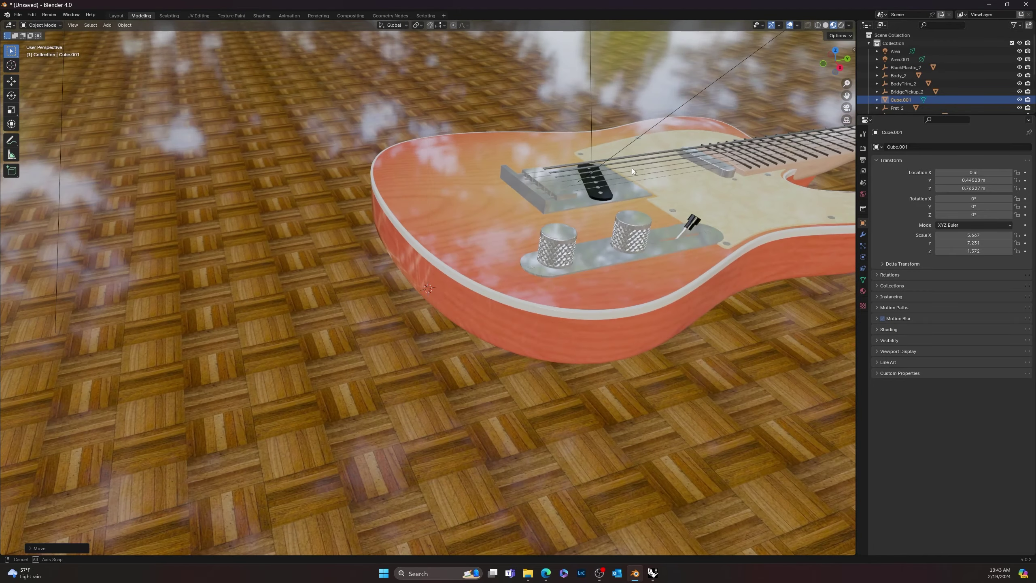
scroll(632, 168, down, 4)
scroll(696, 195, up, 5)
scroll(655, 292, down, 5)
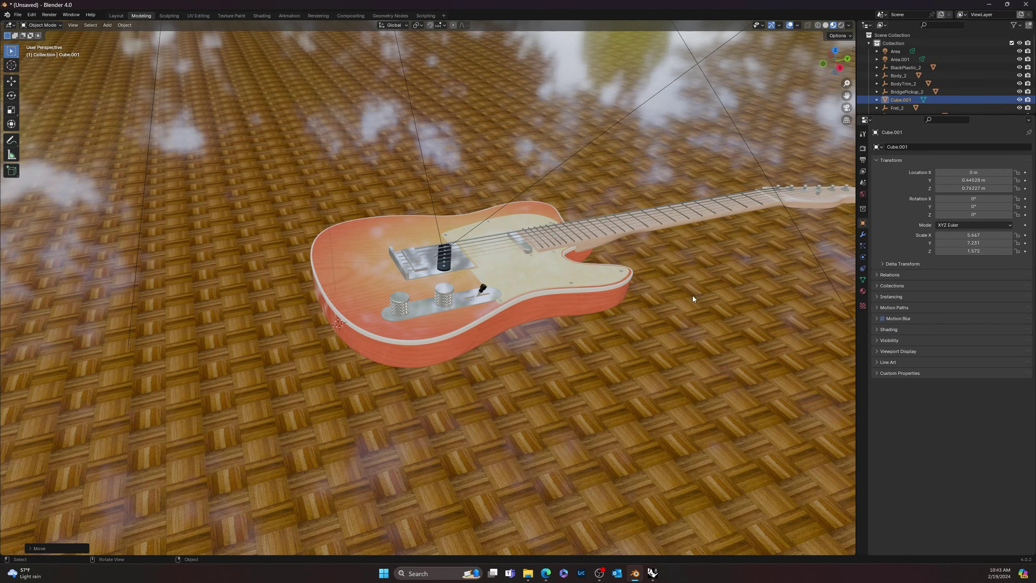
scroll(502, 333, up, 2)
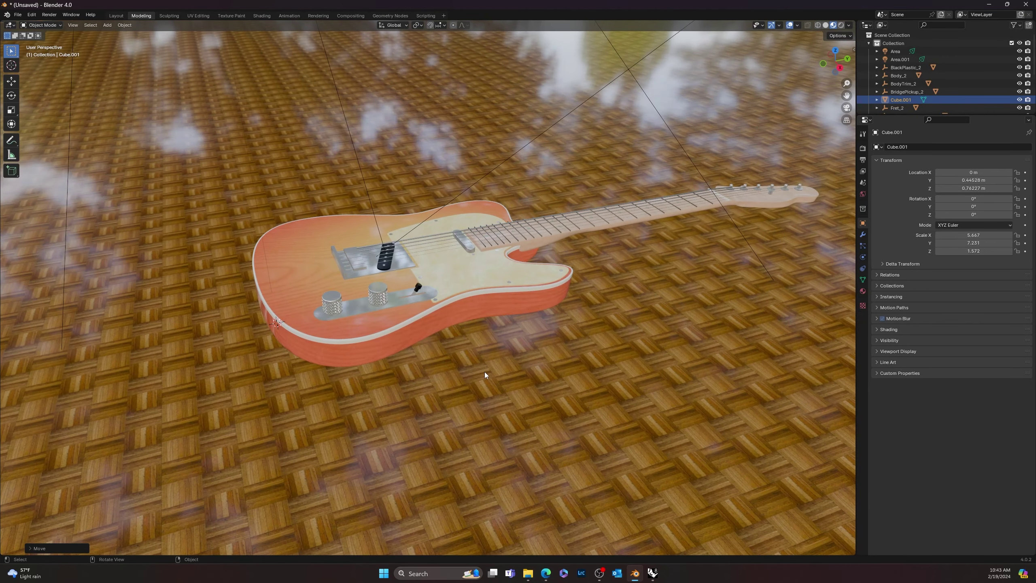
click(263, 15)
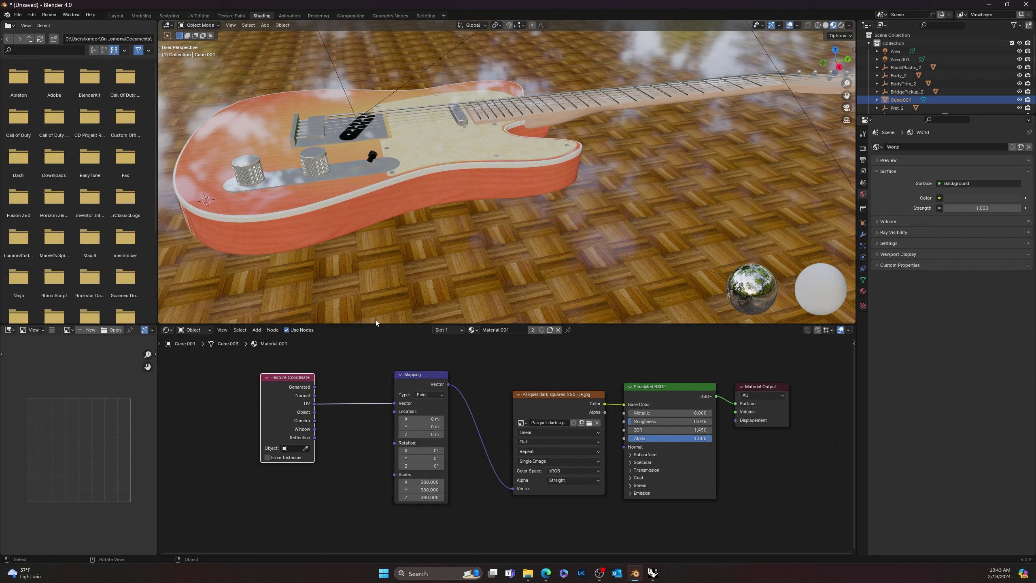
Set the parquet texture's Mapping scale to 150 on X, Y and Z and preview it with rendered shading
click(434, 483)
text(150)
key(Tab)
text(150)
key(Tab)
text(15)
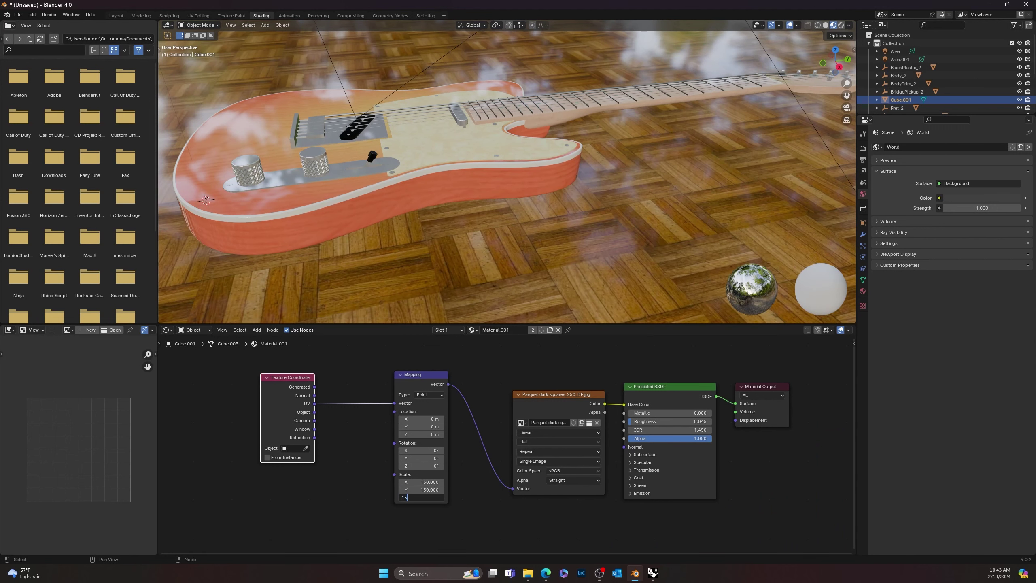
text(0)
key(Tab)
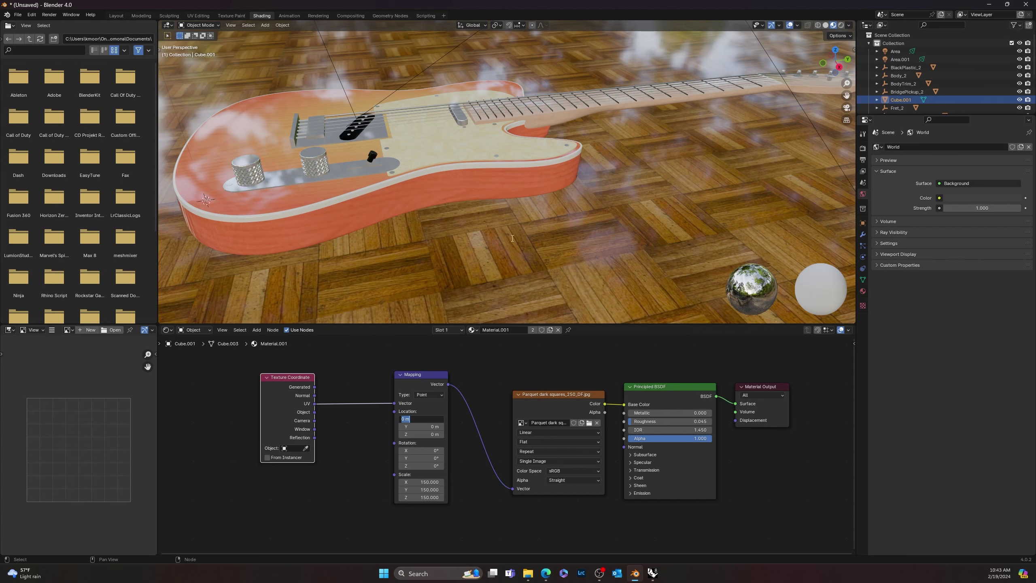
key(Escape)
middle_drag(460, 264, 529, 239)
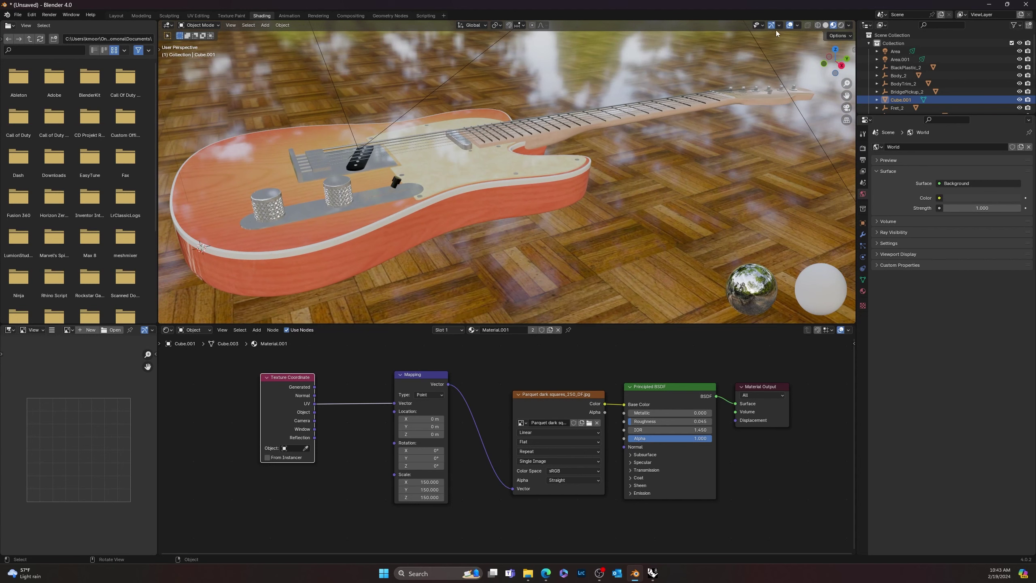
click(841, 26)
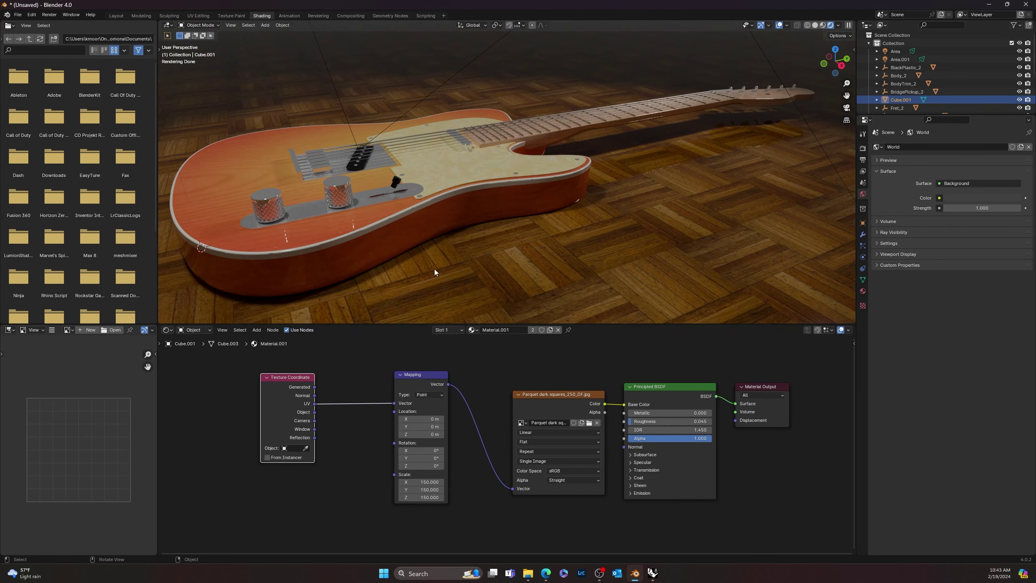
Enlarge the parquet pattern by setting the Mapping scale to 100 on X, Y and Z
click(428, 483)
text(100)
key(Tab)
text(100)
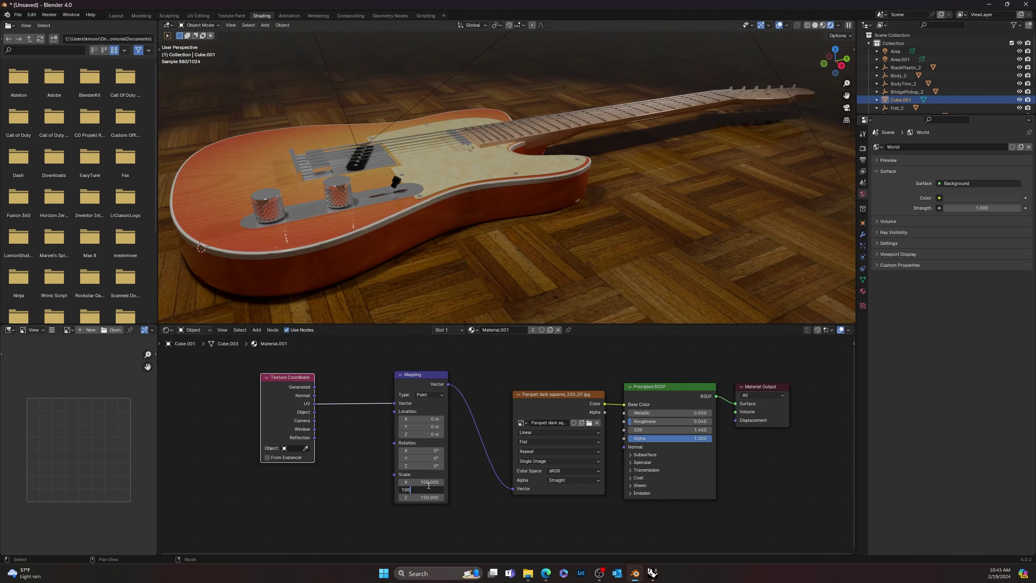
key(Tab)
text(100)
key(Tab)
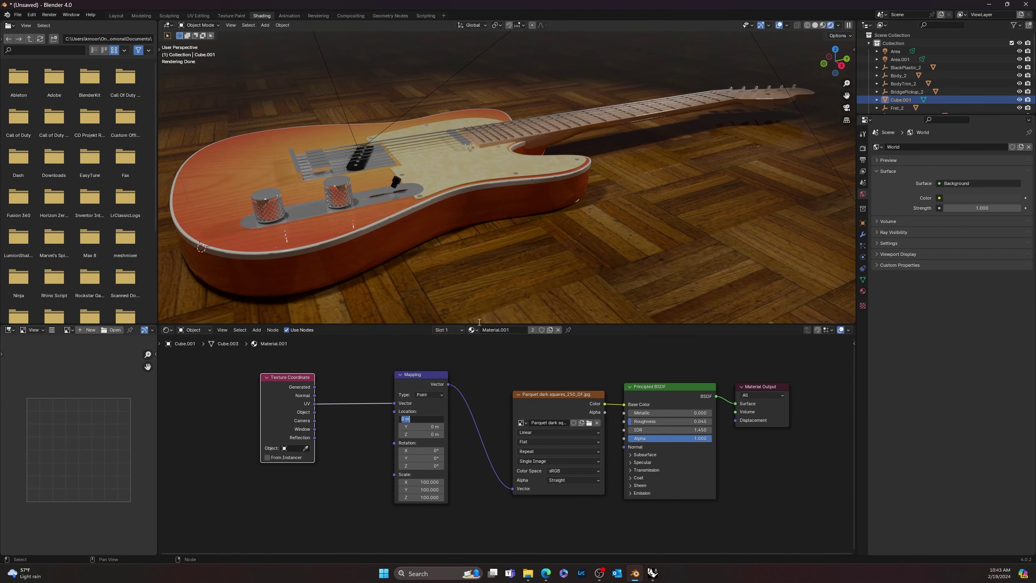
Set the parquet texture's Mapping scale to 125 on X, Y and Z
click(425, 481)
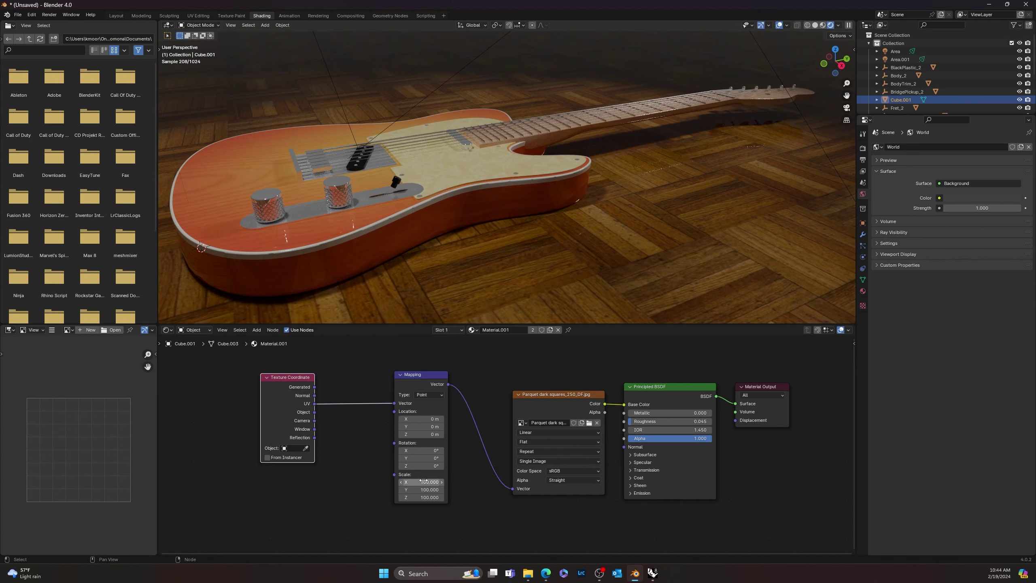
text(125)
key(Tab)
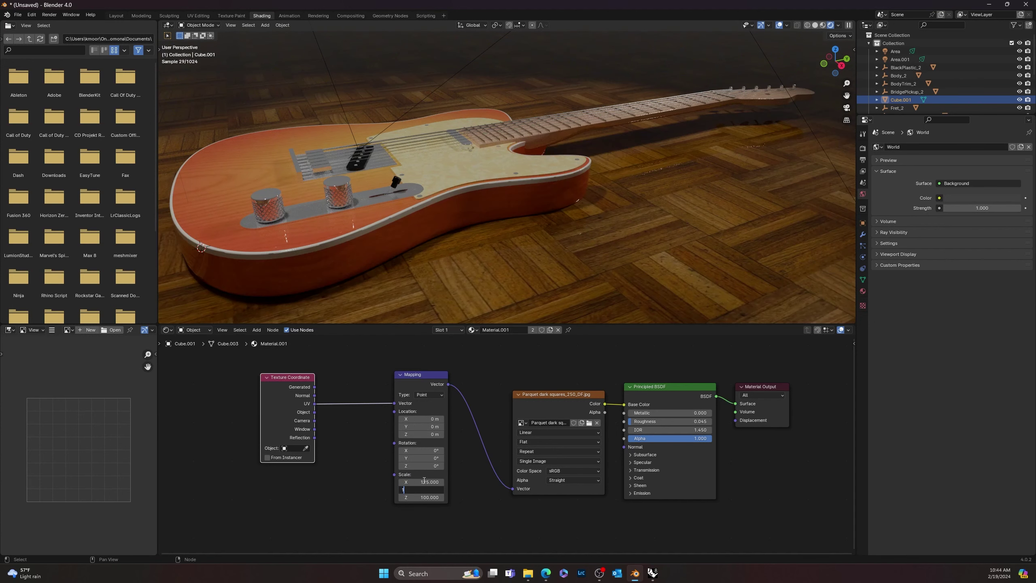
text(125)
key(Tab)
text(125)
key(Tab)
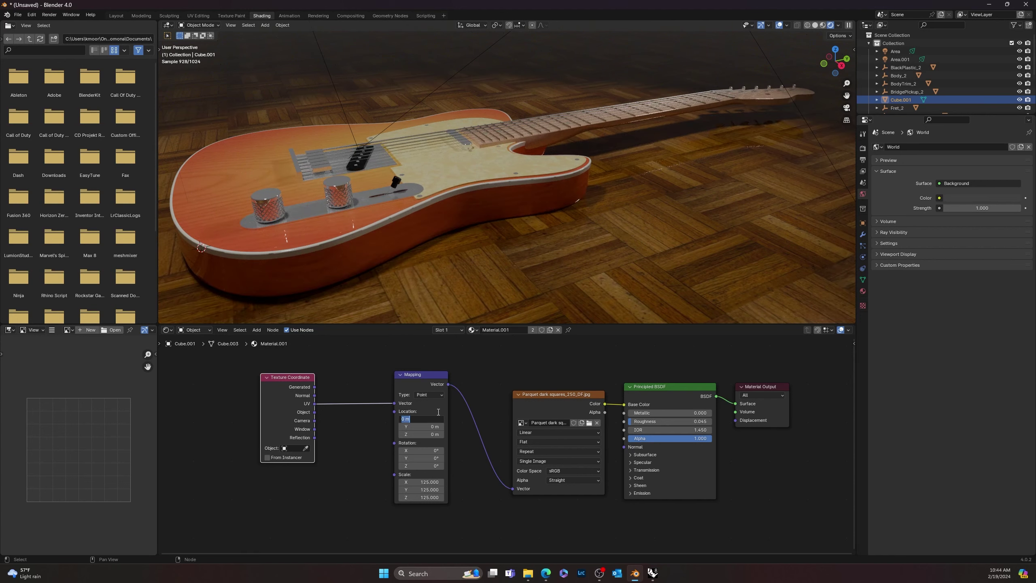
mouse_move(537, 247)
middle_down()
mouse_move(533, 257)
mouse_move(561, 261)
mouse_move(549, 262)
middle_up()
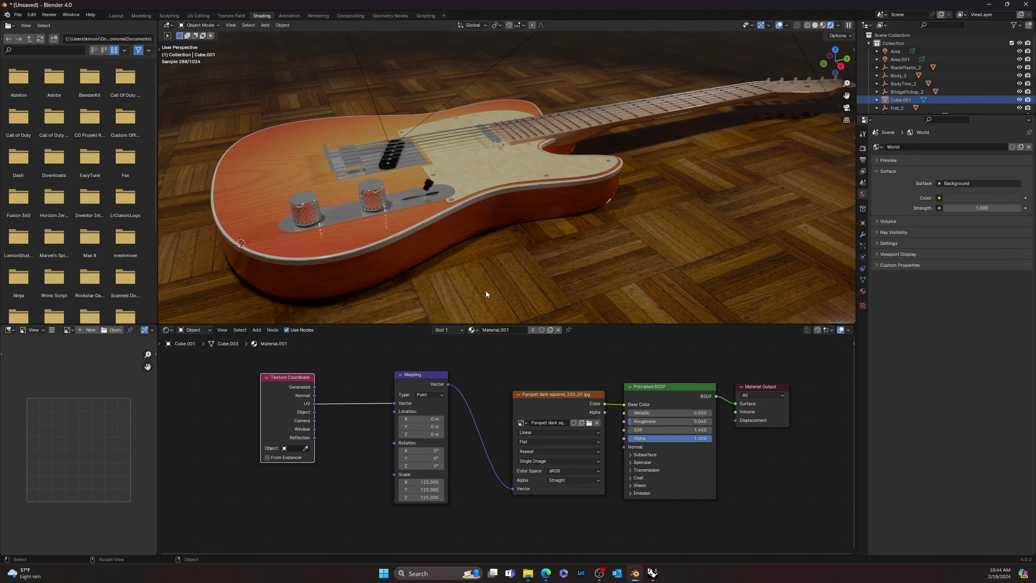
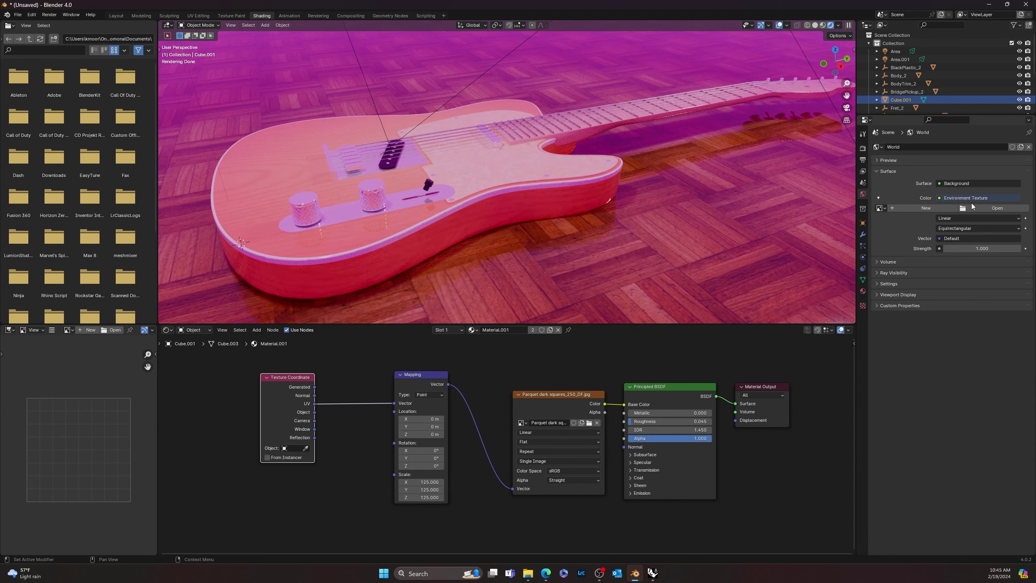
Load Livingroom.hdr from the Renders folder as the world's environment texture and inspect its reflections around the guitar
click(984, 209)
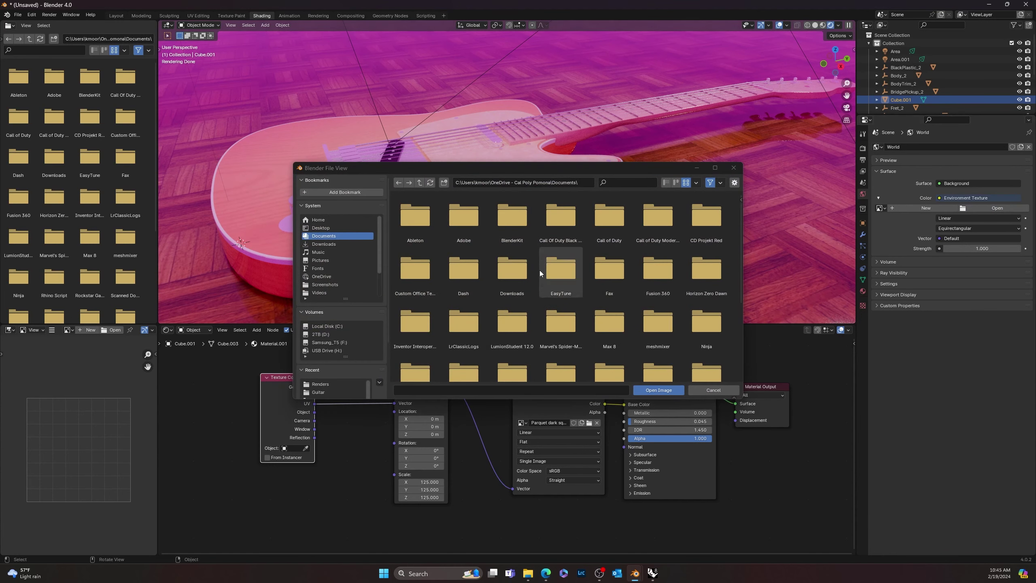
click(318, 386)
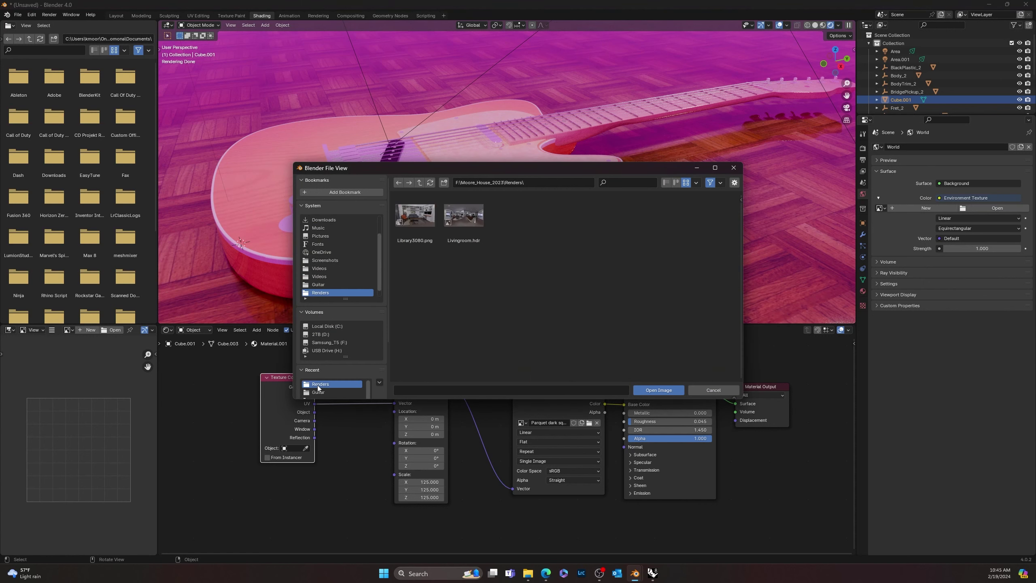
click(464, 217)
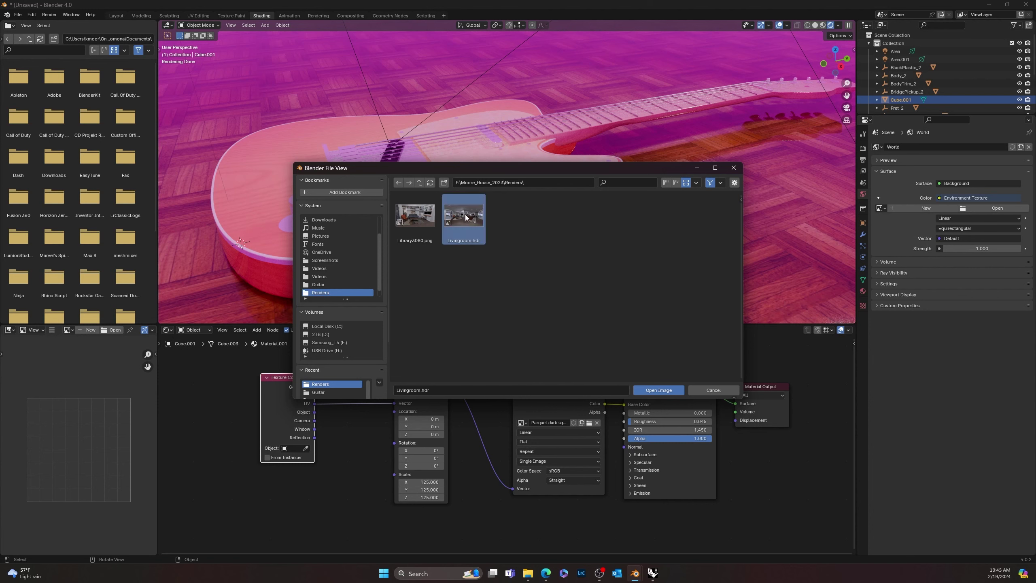
click(671, 391)
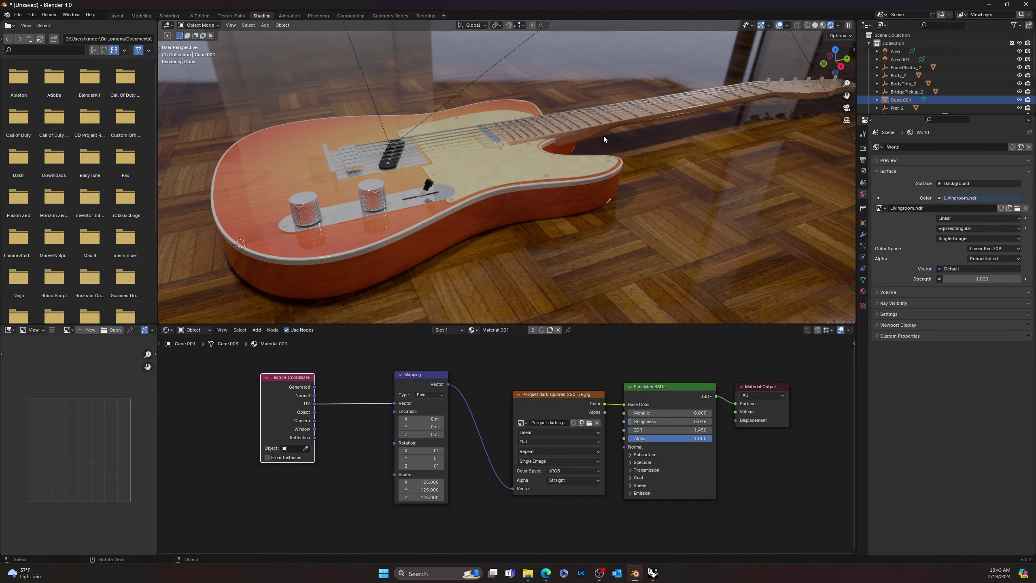
middle_drag(603, 136, 671, 213)
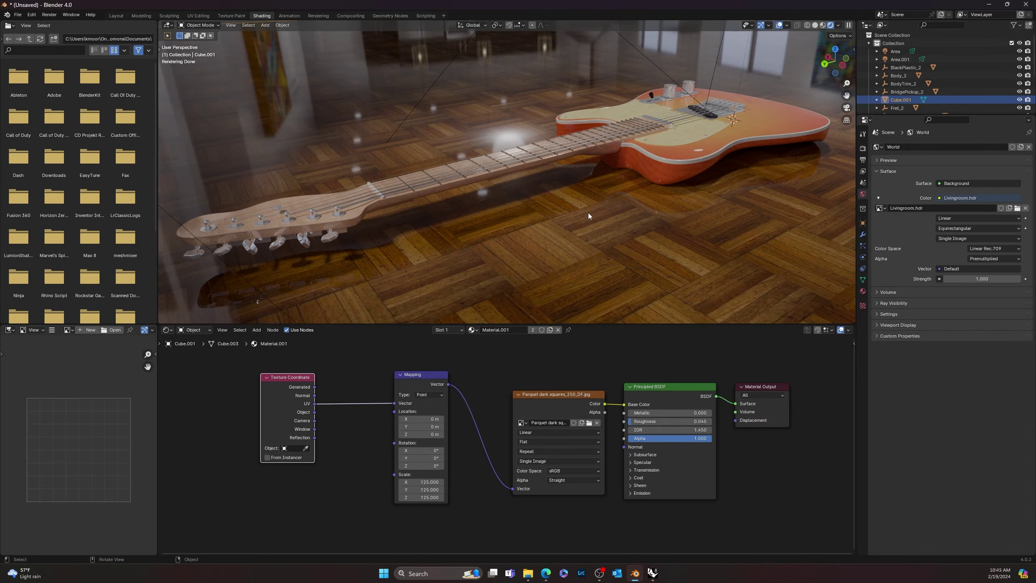
middle_drag(585, 212, 582, 188)
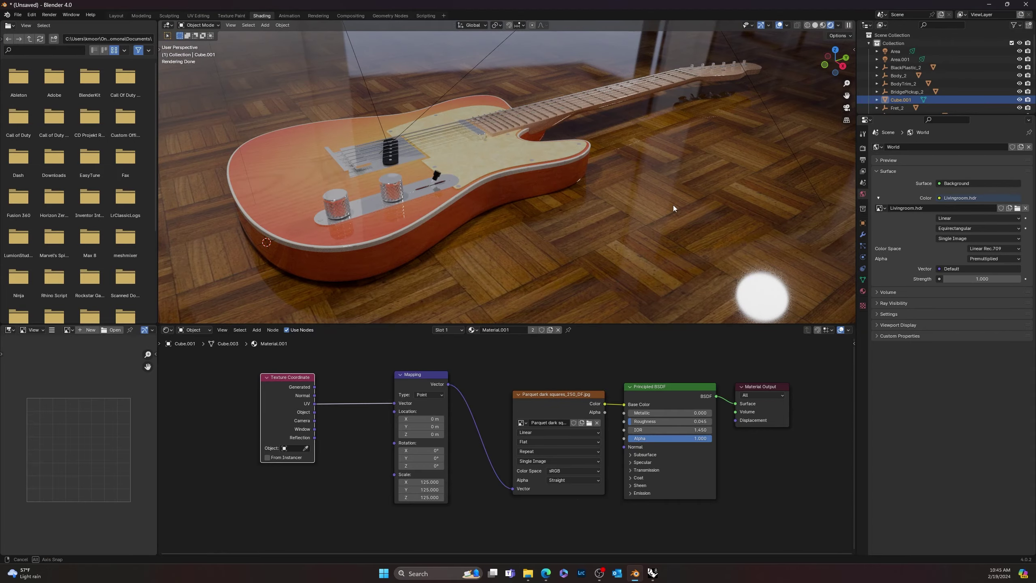
Inspect the guitar on the parquet floor and switch to the Modeling workspace
middle_drag(673, 205, 659, 205)
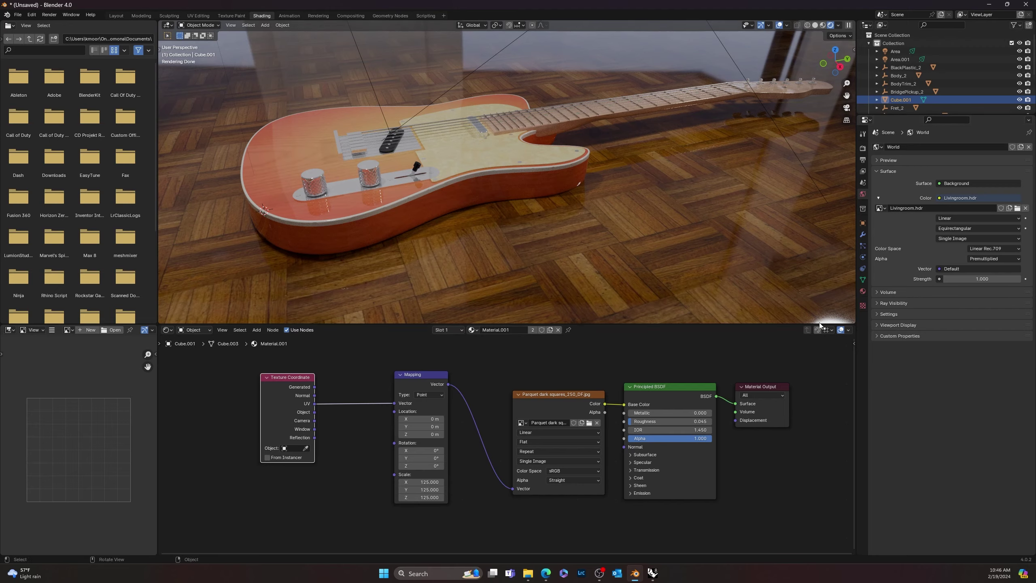
scroll(840, 163, up, 2)
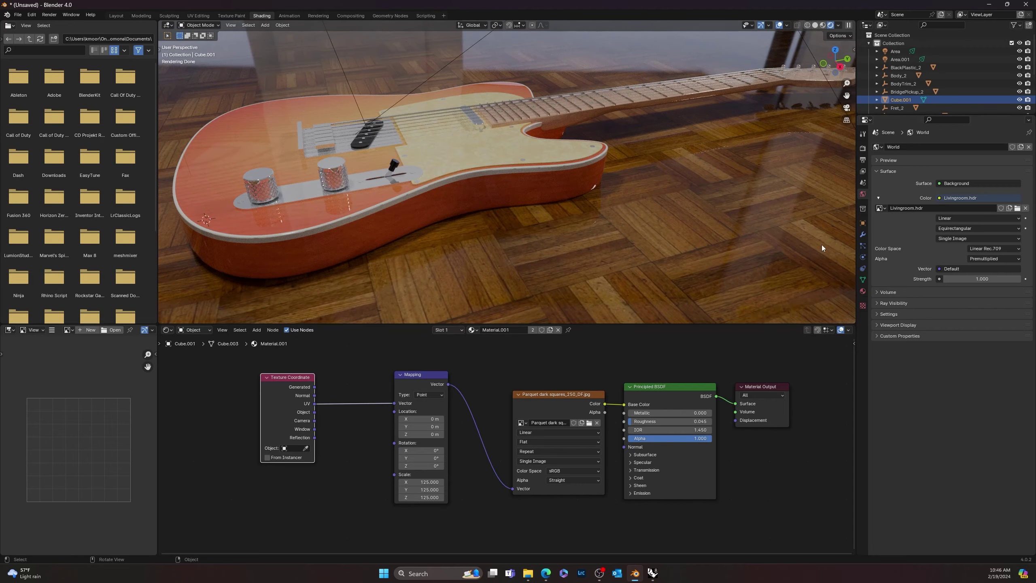
shift+middle_drag(719, 222, 717, 226)
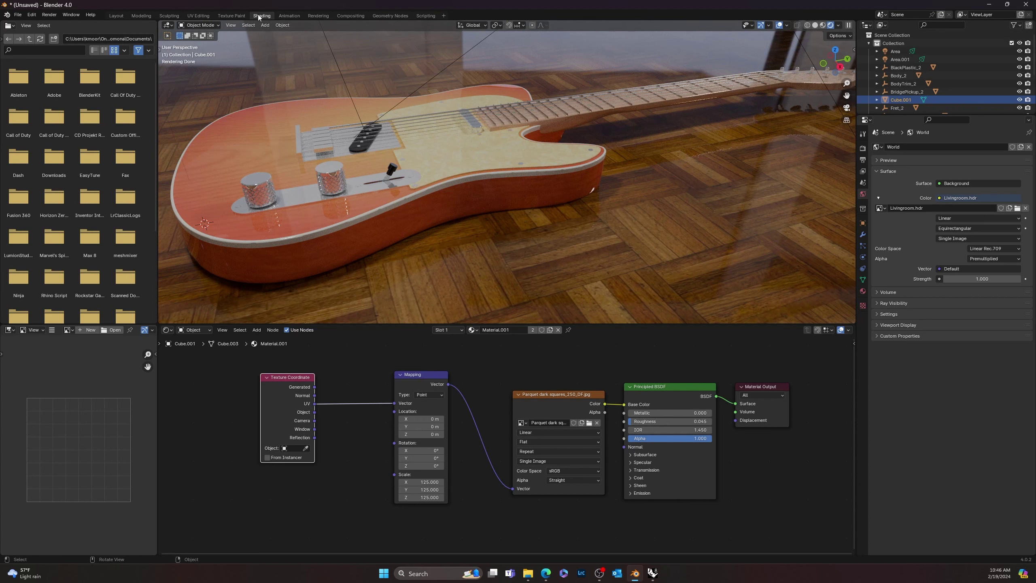
click(216, 26)
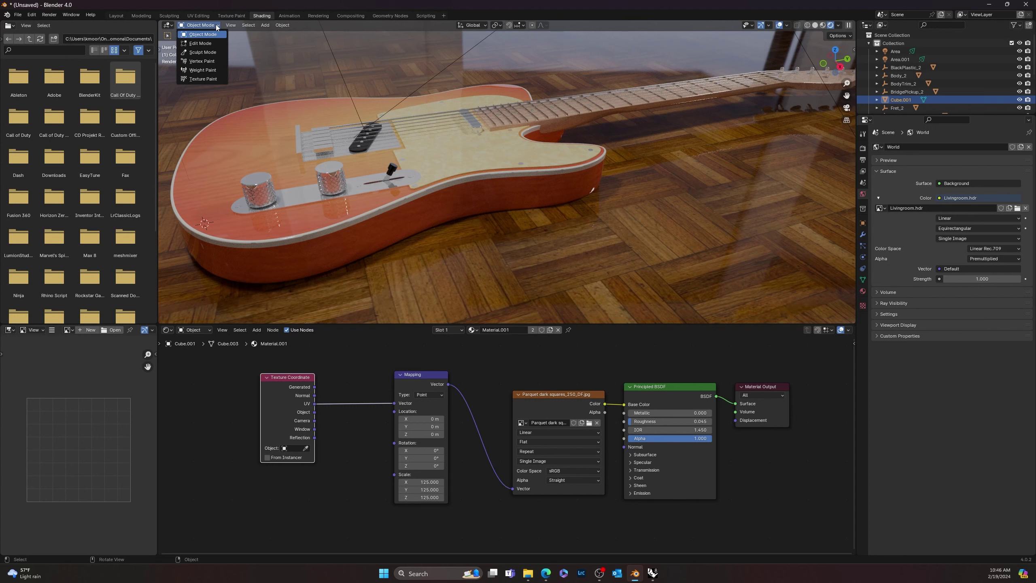
click(217, 26)
click(215, 24)
click(215, 24)
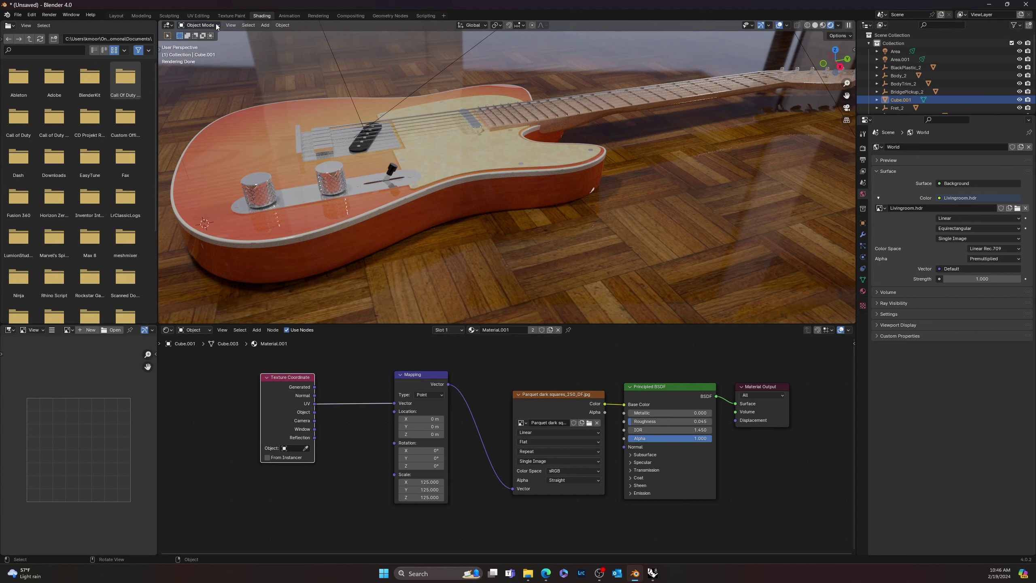
click(224, 15)
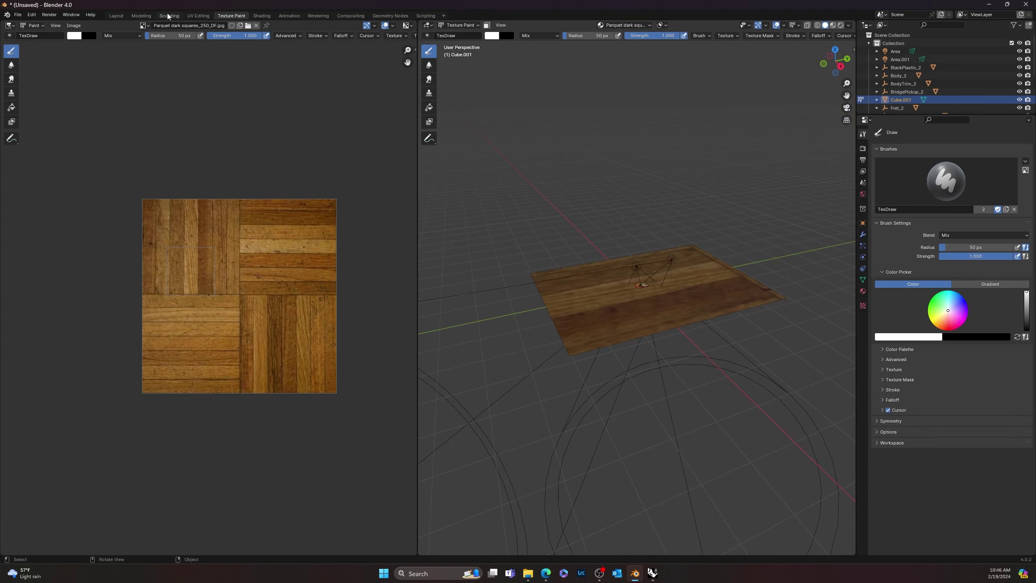
click(142, 15)
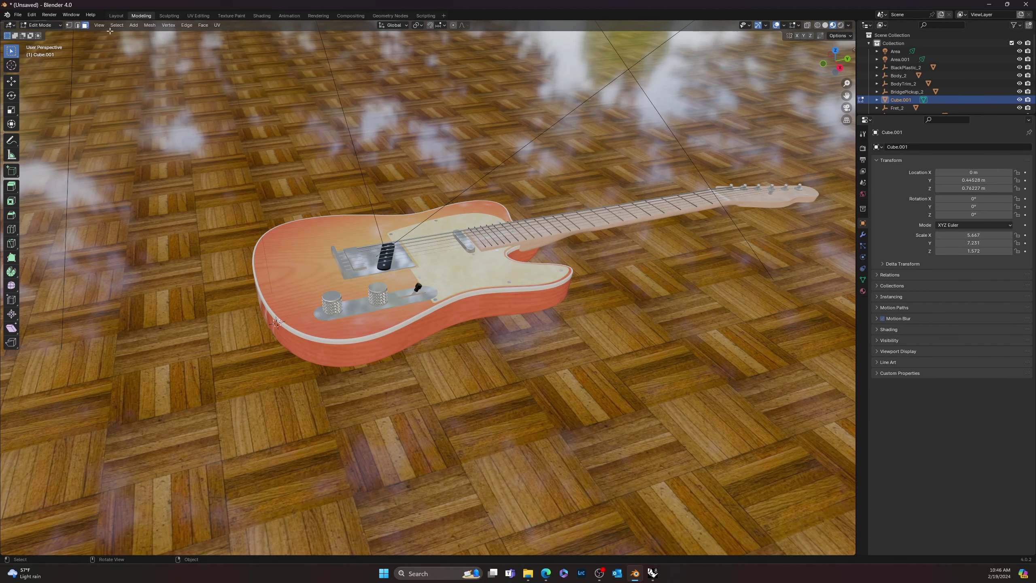
Preview the guitar scene with rendered shading and return from Edit Mode to Object Mode
click(61, 26)
click(62, 29)
key(z)
middle_drag(537, 210, 592, 209)
scroll(568, 206, up, 2)
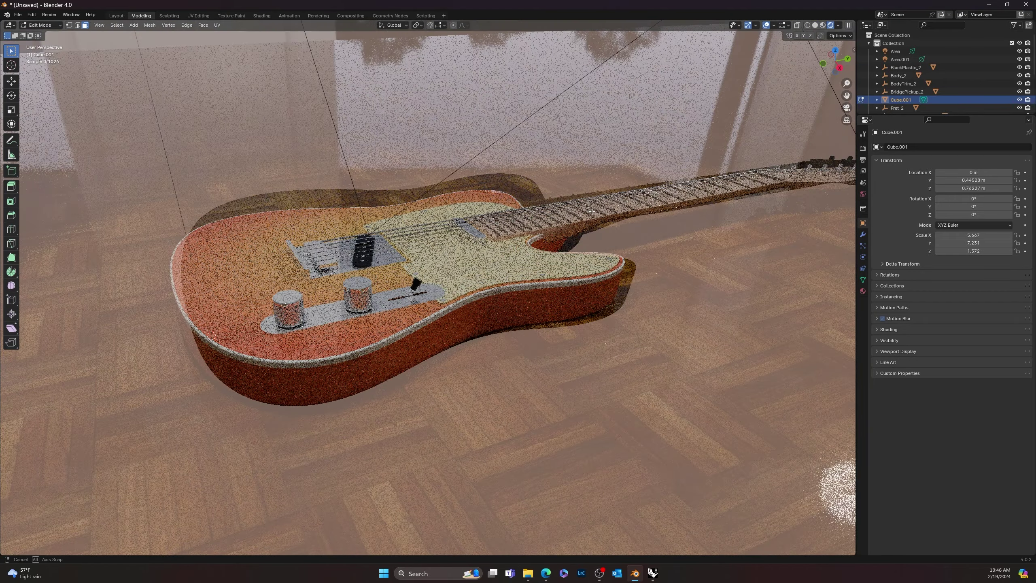
scroll(614, 212, up, 2)
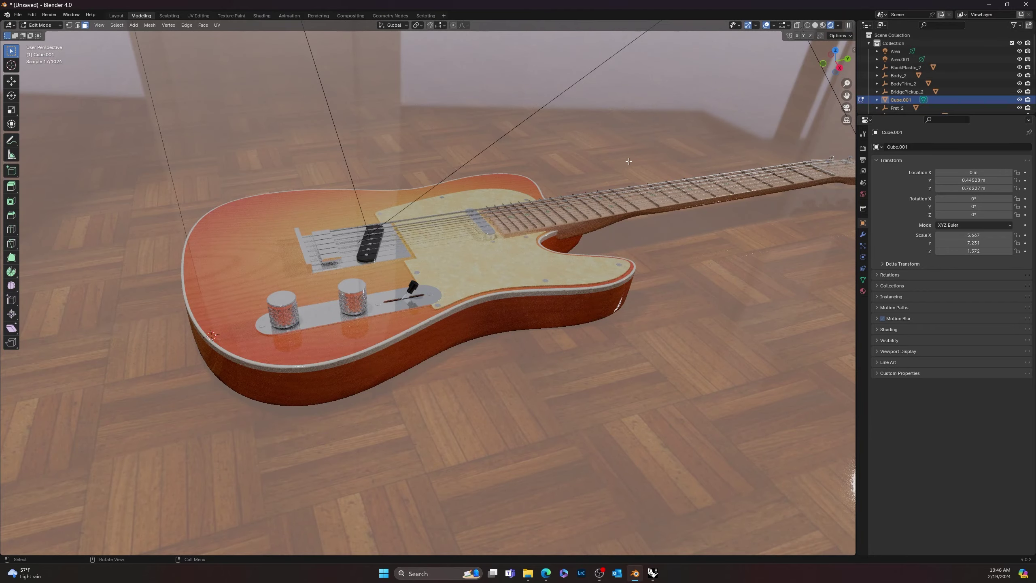
middle_drag(620, 166, 678, 202)
middle_drag(640, 239, 612, 191)
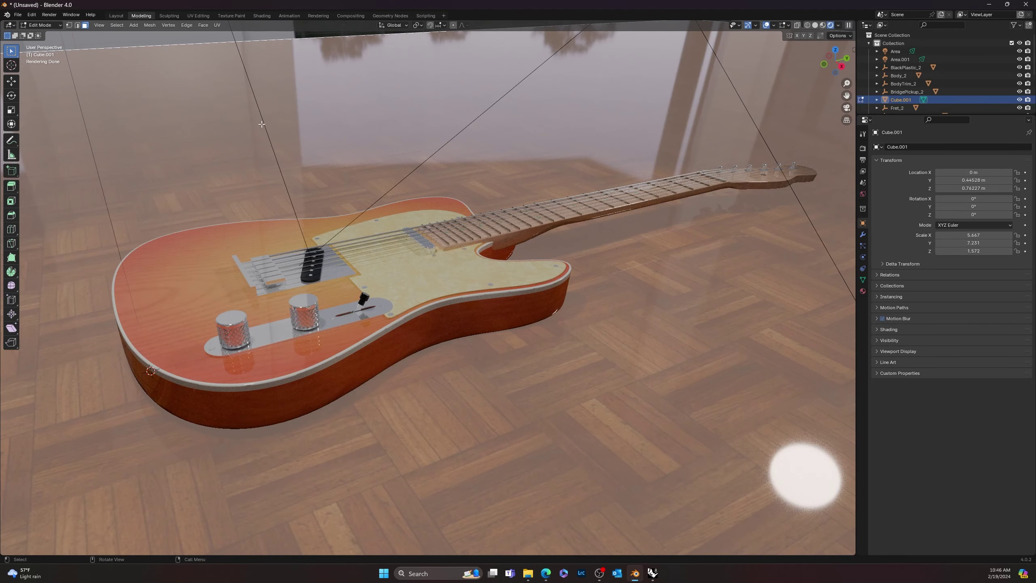
click(385, 99)
key(Tab)
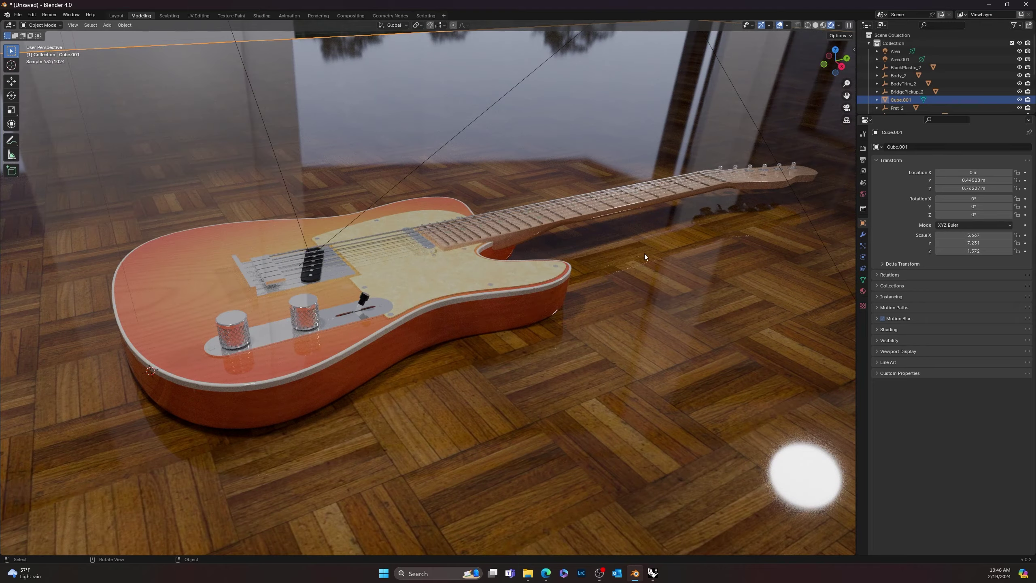
middle_drag(644, 257, 635, 242)
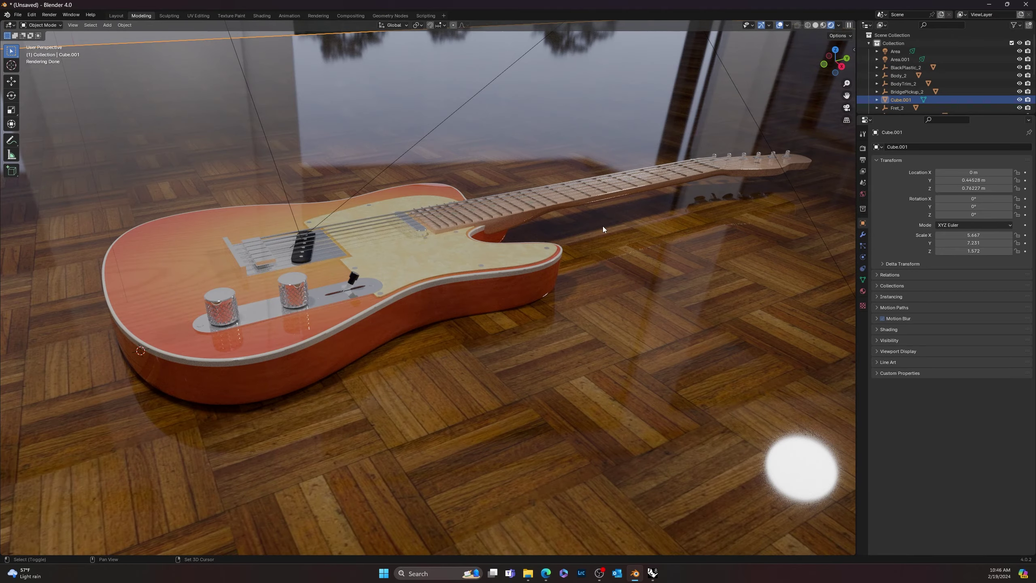
Add a camera to the scene at the world origin
scroll(604, 199, down, 6)
scroll(600, 206, down, 8)
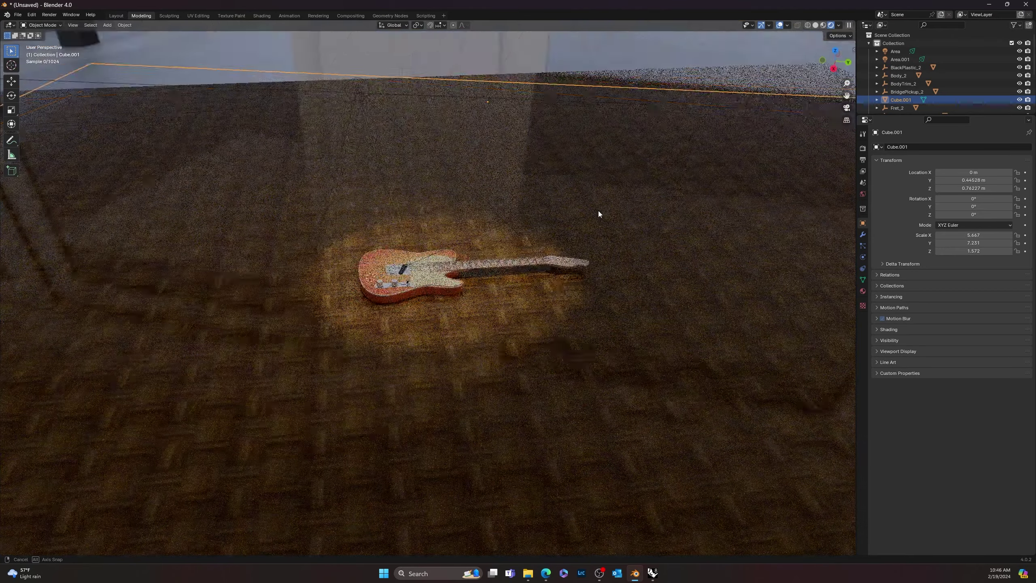
scroll(443, 255, down, 3)
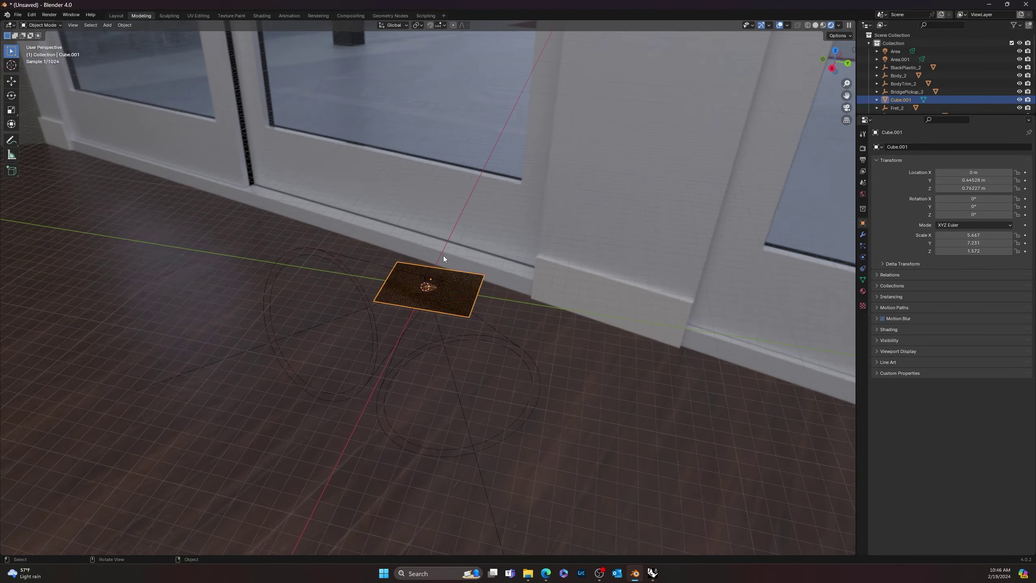
middle_drag(443, 256, 360, 291)
scroll(431, 290, up, 6)
scroll(416, 290, up, 3)
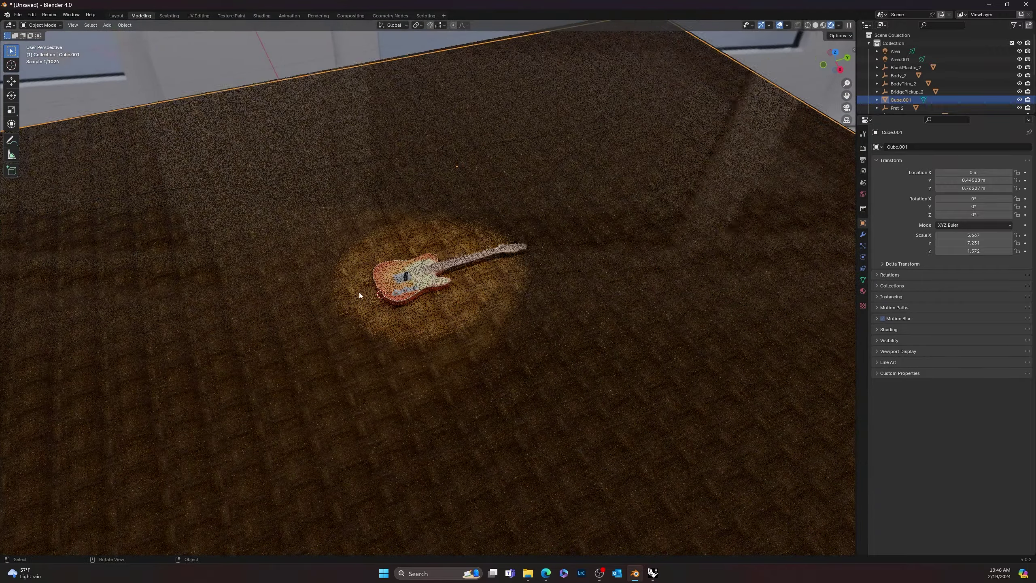
scroll(502, 297, up, 3)
key(shift+a)
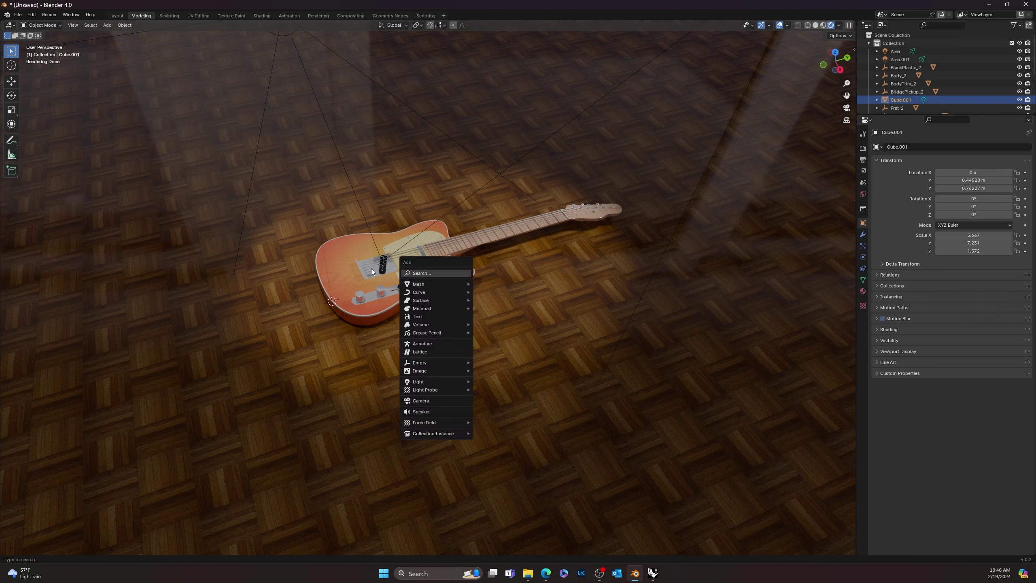
key(shift+a)
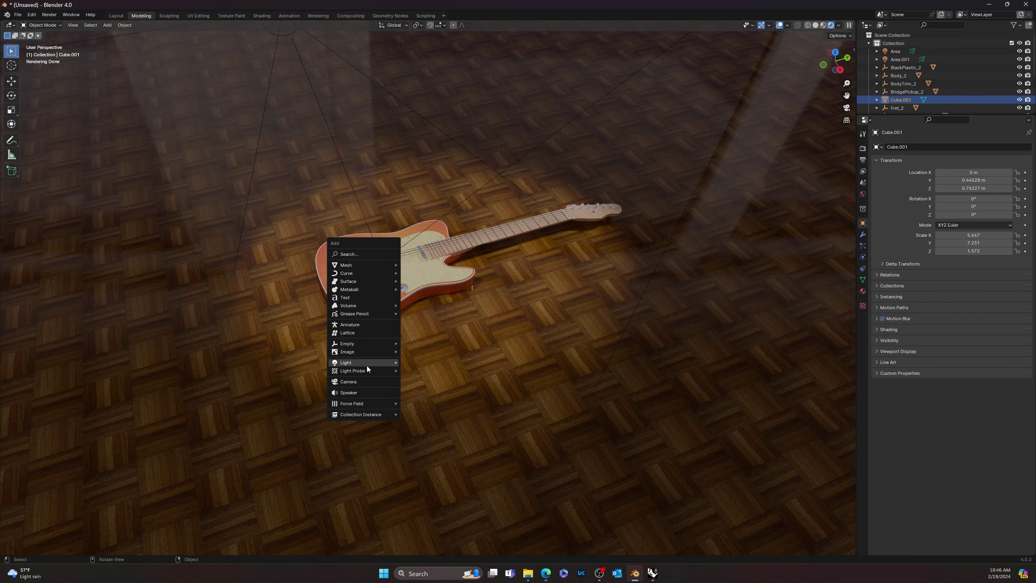
click(366, 381)
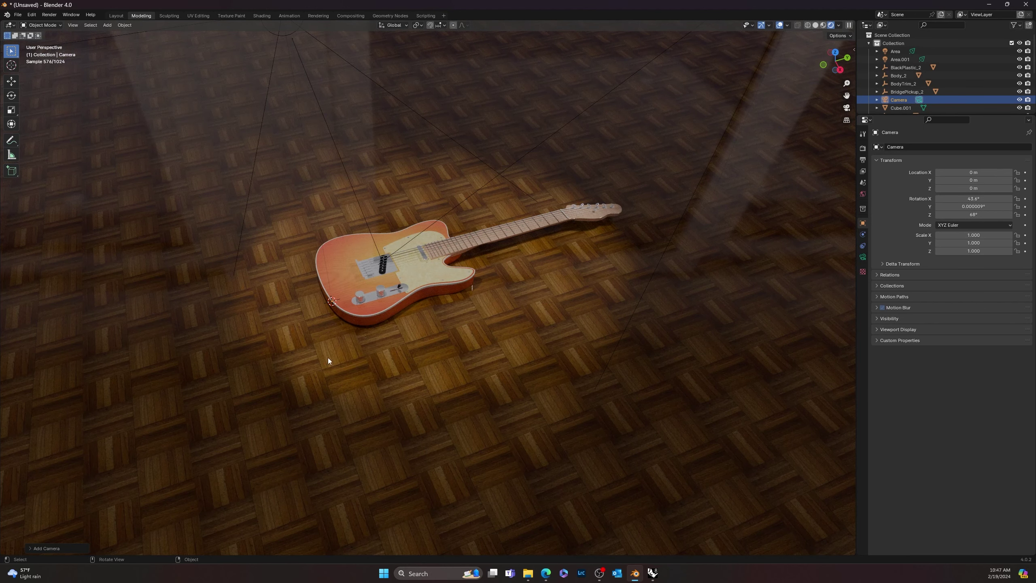
Raise the camera about 0.82 m along the global Z axis
middle_drag(550, 336, 539, 311)
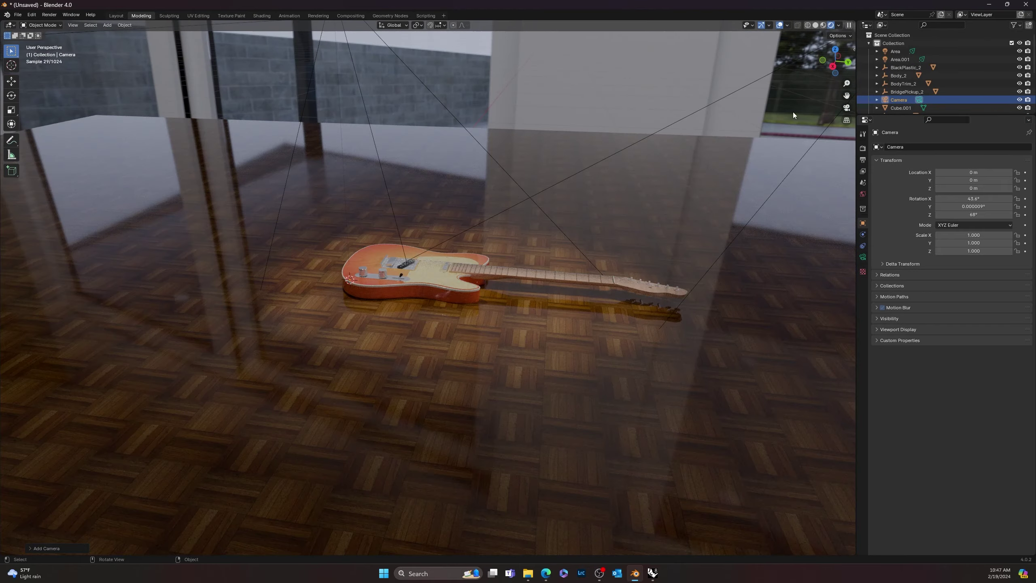
key(g)
key(z)
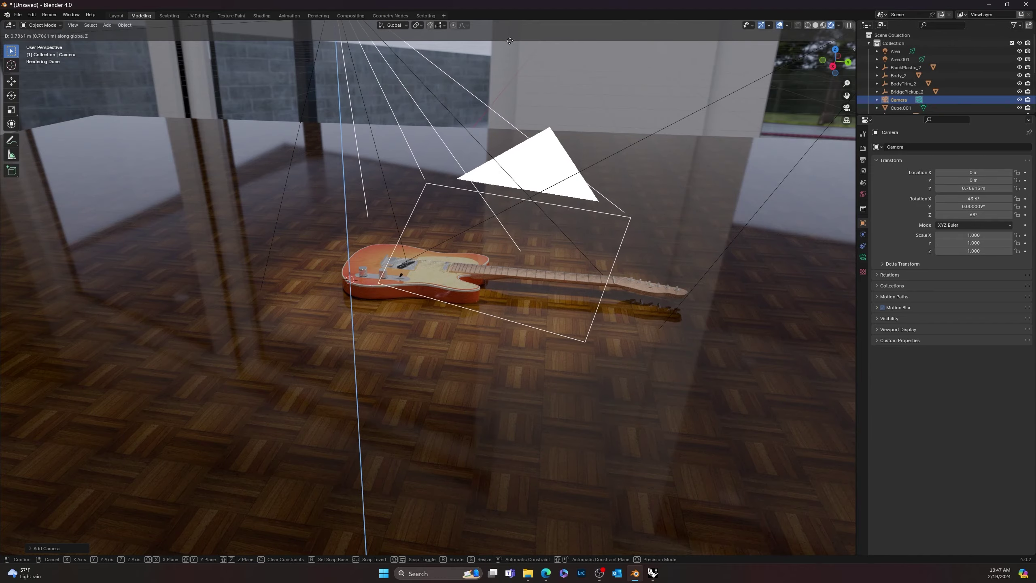
click(614, 23)
Move the camera freehand to about 0.95 m on X and -0.28 m on Y
middle_drag(573, 164, 607, 283)
click(535, 261)
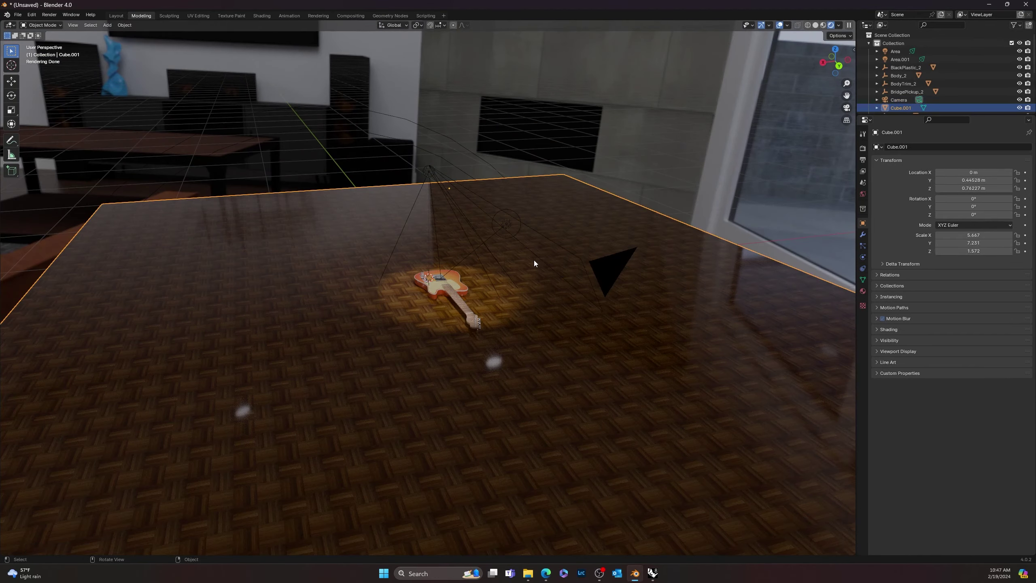
click(602, 270)
key(g)
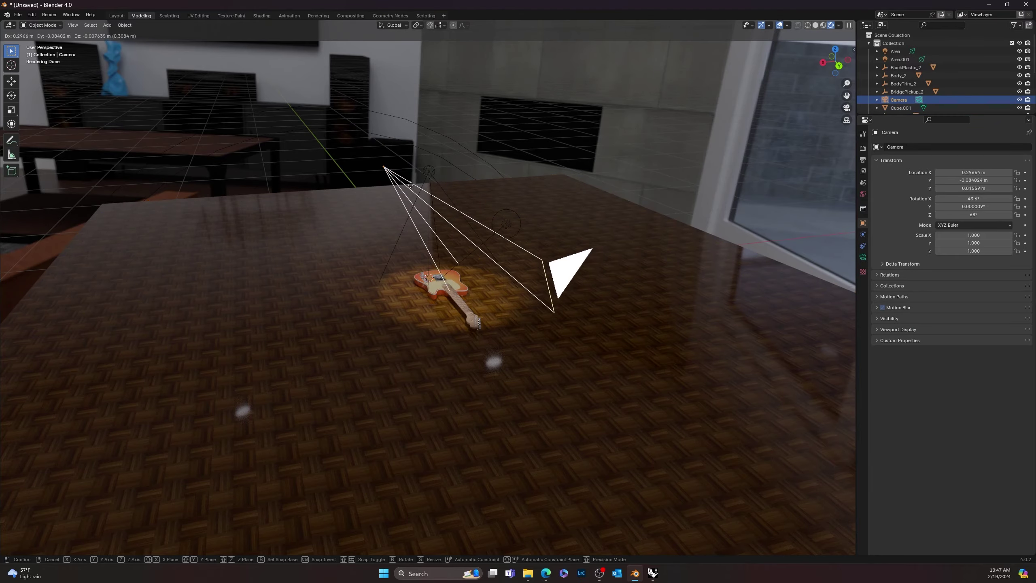
click(314, 186)
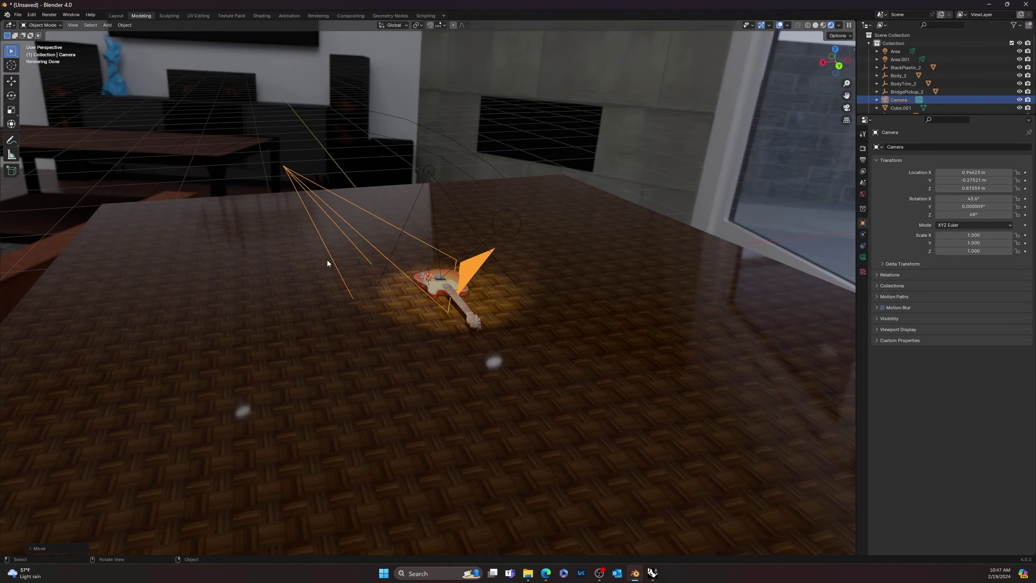
Look through the active camera and fit the camera bounds to the viewport
middle_drag(327, 260, 412, 277)
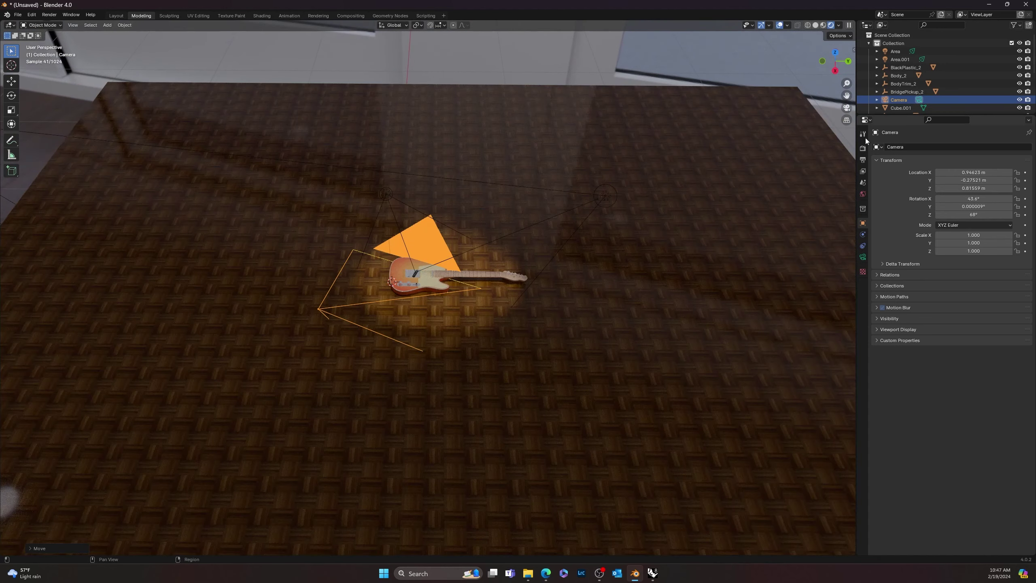
click(846, 107)
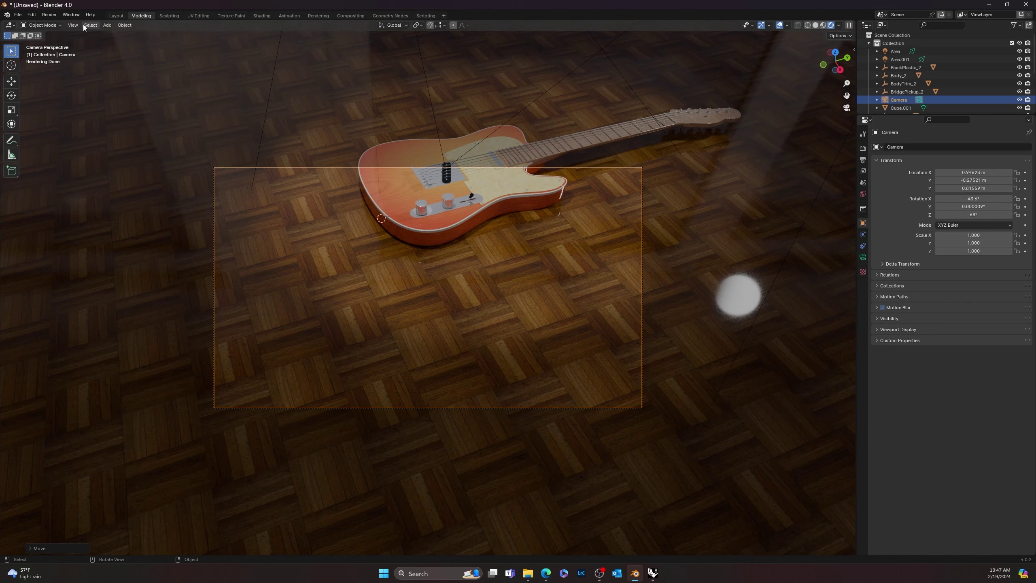
click(72, 25)
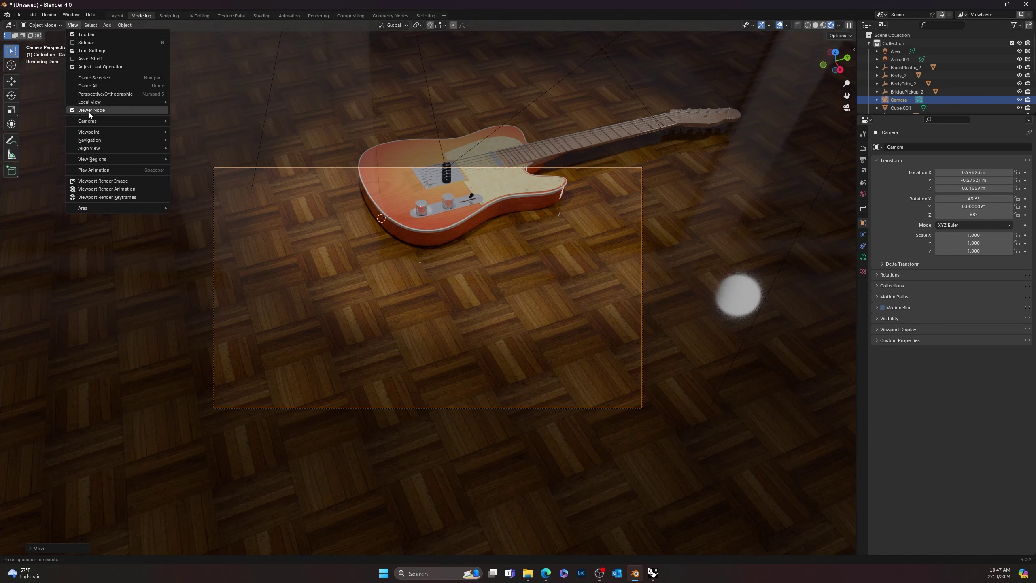
mouse_move(97, 120)
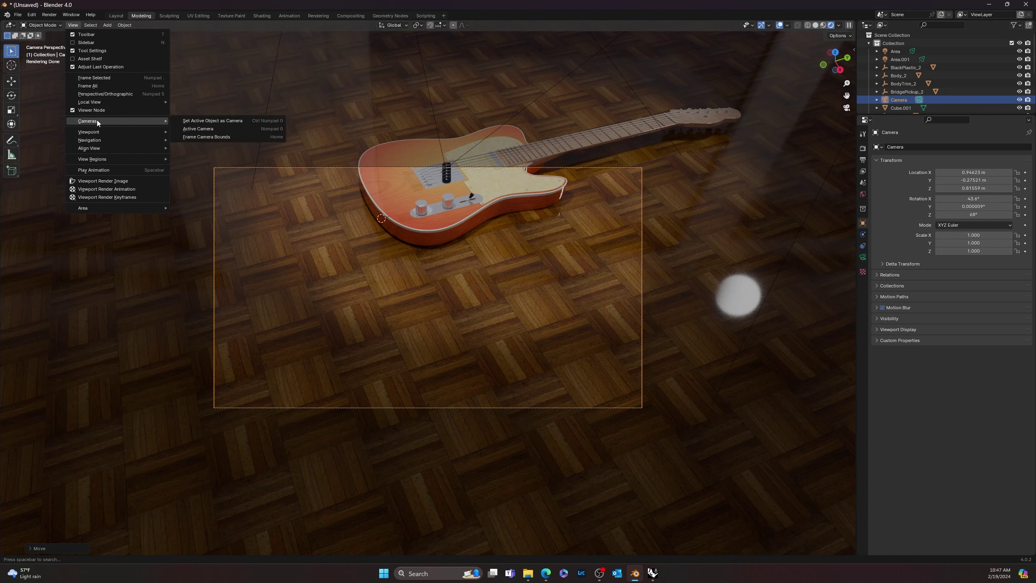
click(209, 138)
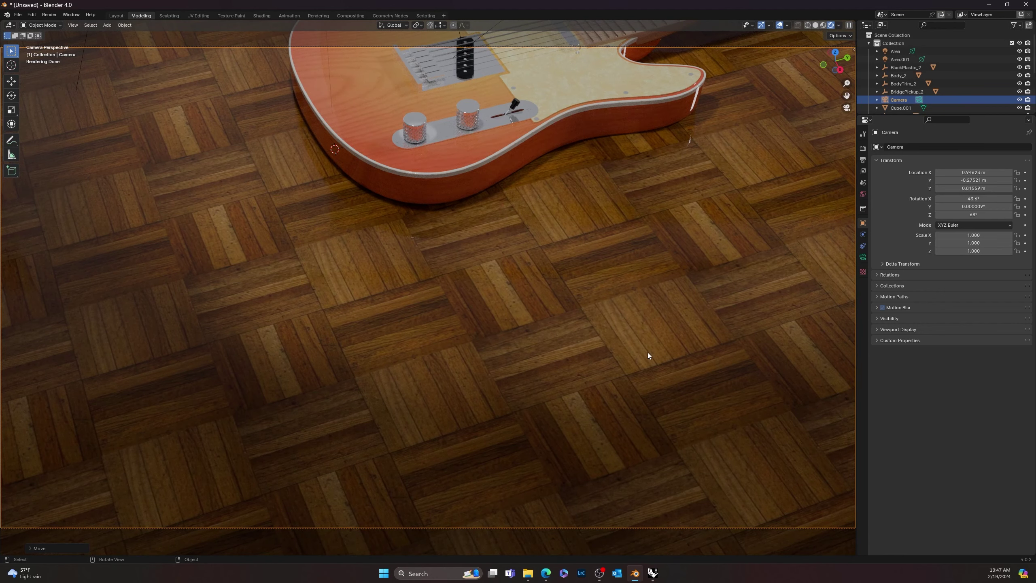
Lock the camera to the view and reframe the guitar body and neck from about X 0.97 m, Y -0.10 m, Z 0.61 m
click(853, 51)
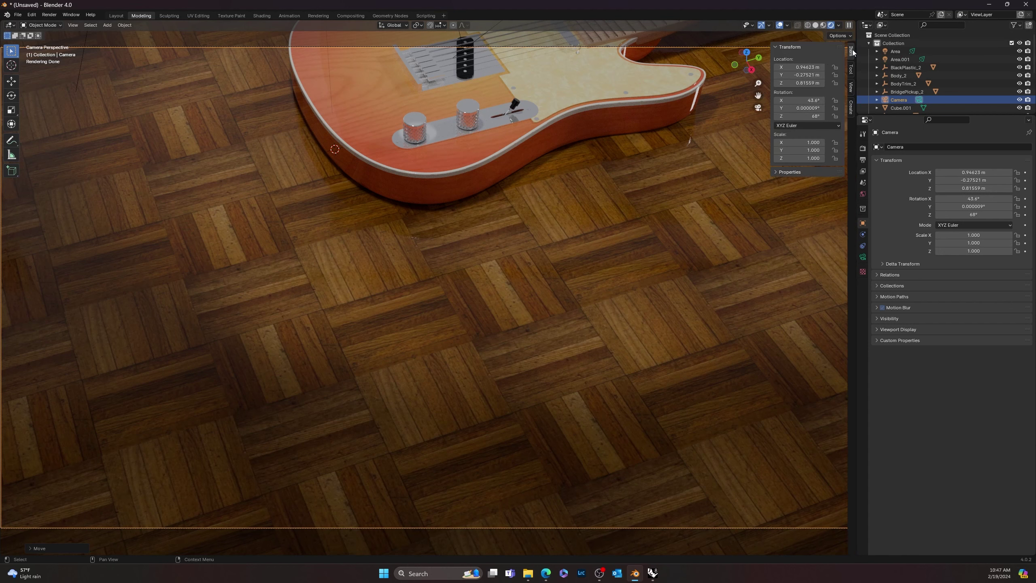
click(852, 87)
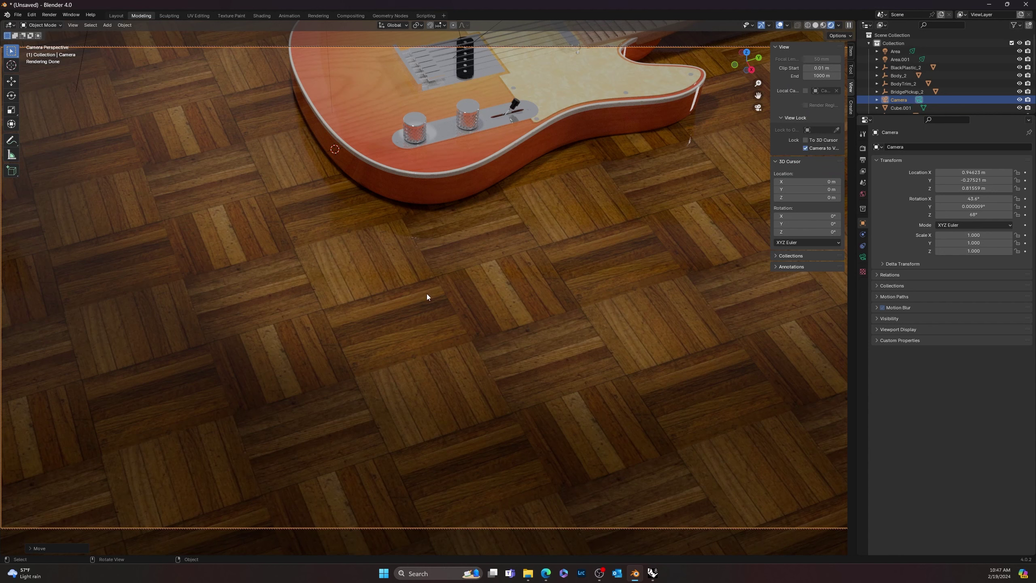
middle_drag(416, 346, 267, 400)
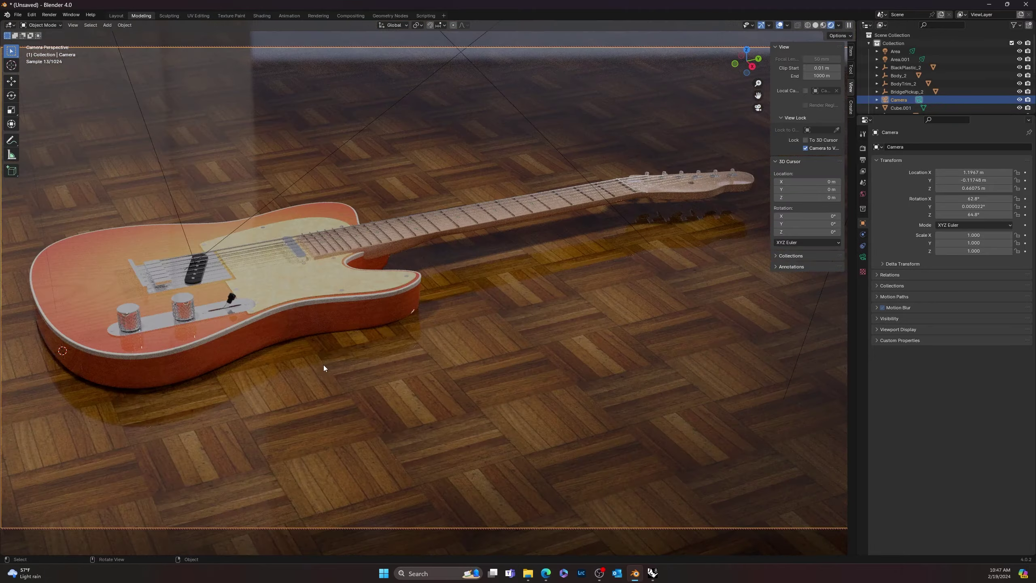
scroll(398, 335, up, 3)
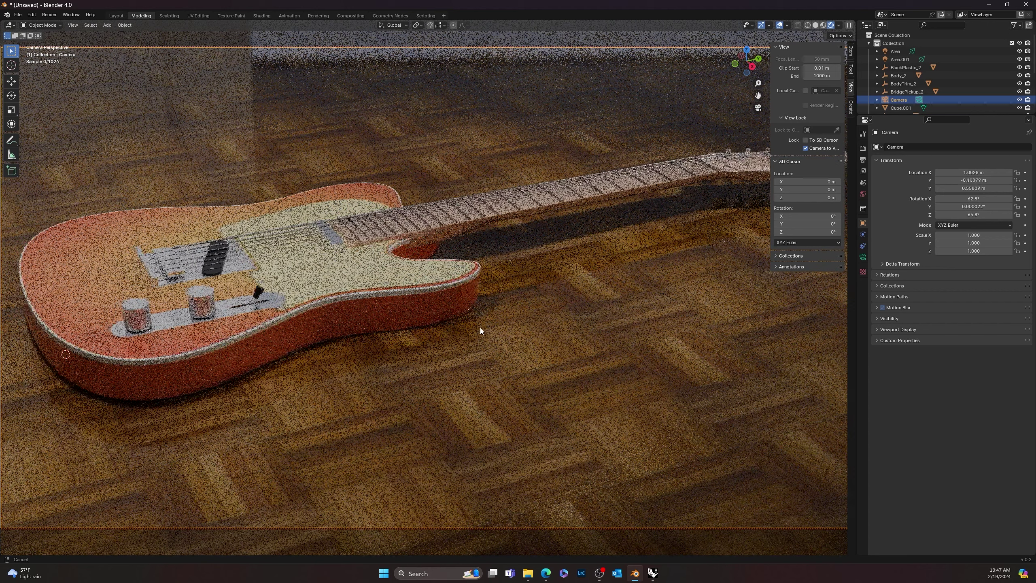
scroll(463, 332, up, 2)
middle_drag(353, 293, 412, 329)
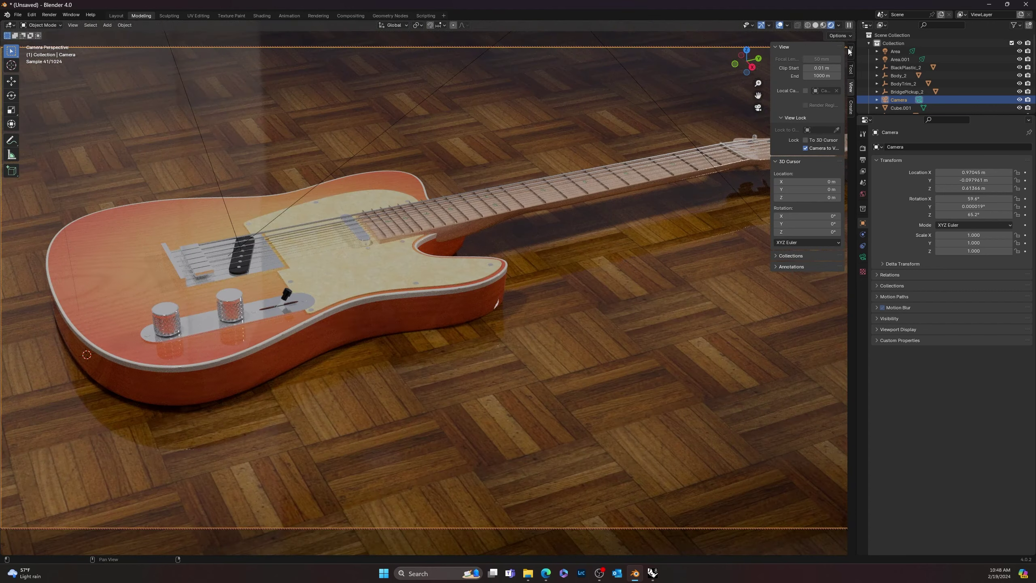
click(780, 48)
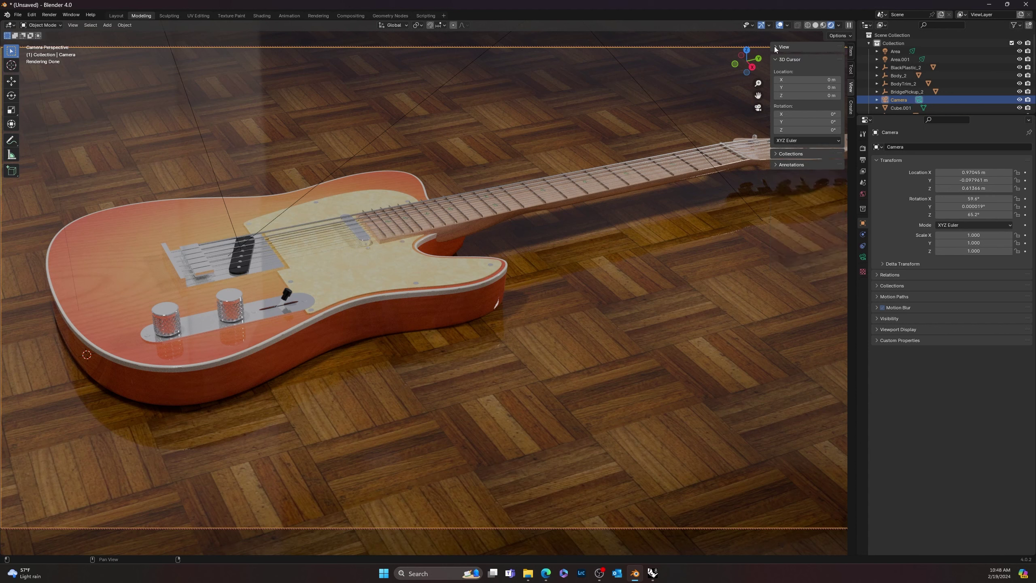
click(784, 48)
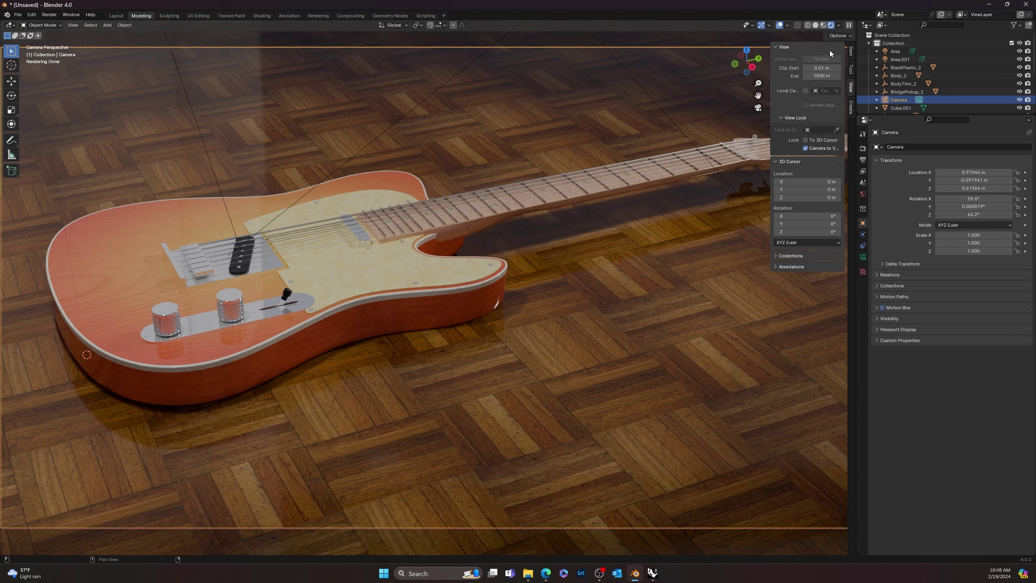
Collapse the viewport's View and 3D Cursor settings
click(784, 47)
click(788, 58)
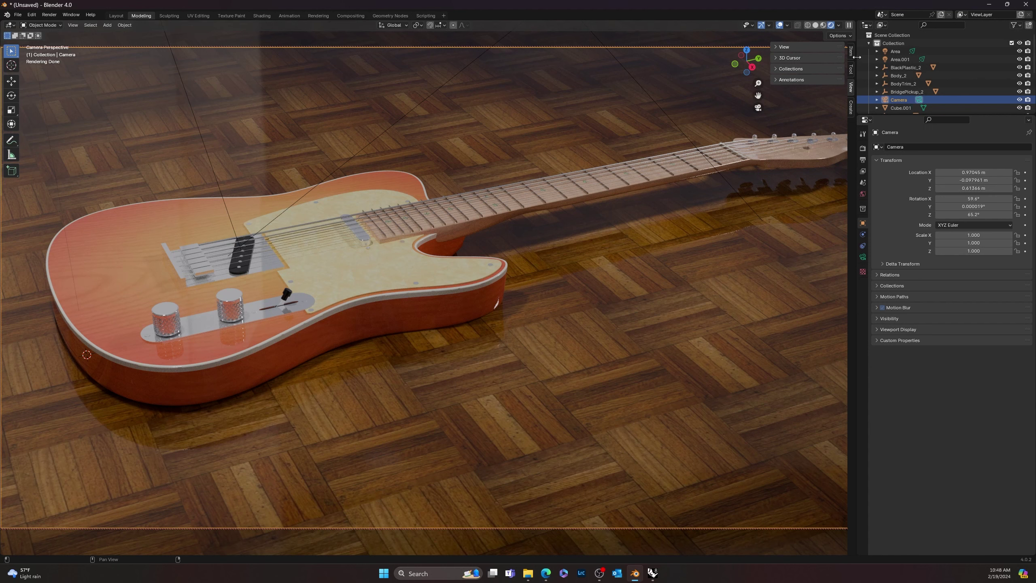
click(777, 47)
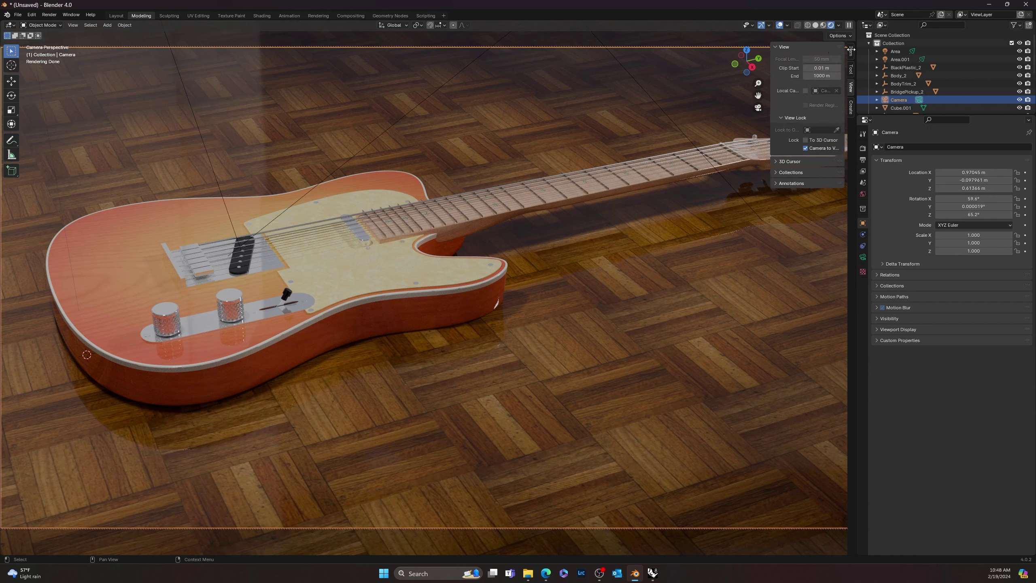
click(779, 47)
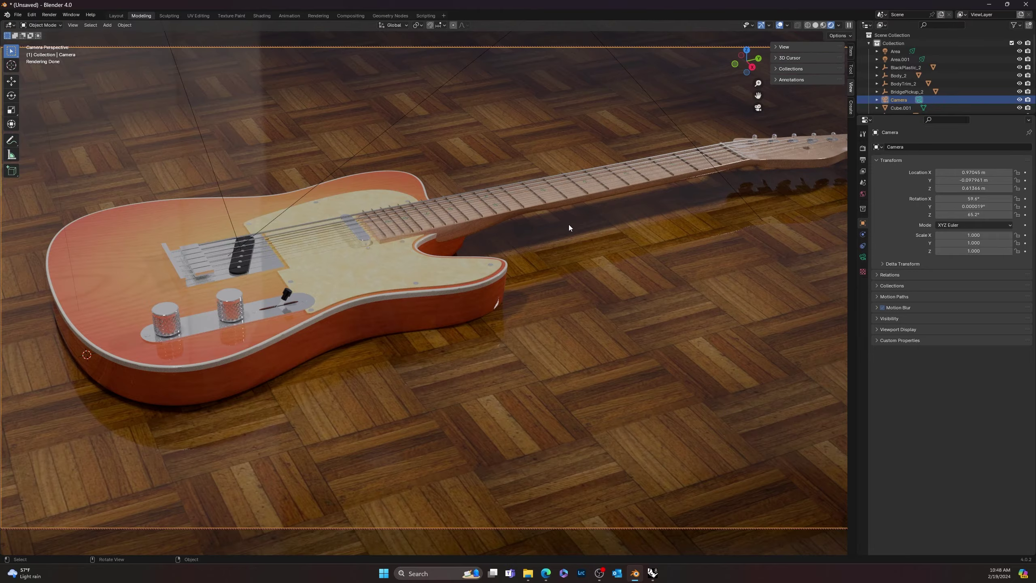
Reframe the locked camera on the whole guitar from about X 0.92 m, Y -0.26 m, Z 0.55 m
middle_drag(569, 225, 576, 219)
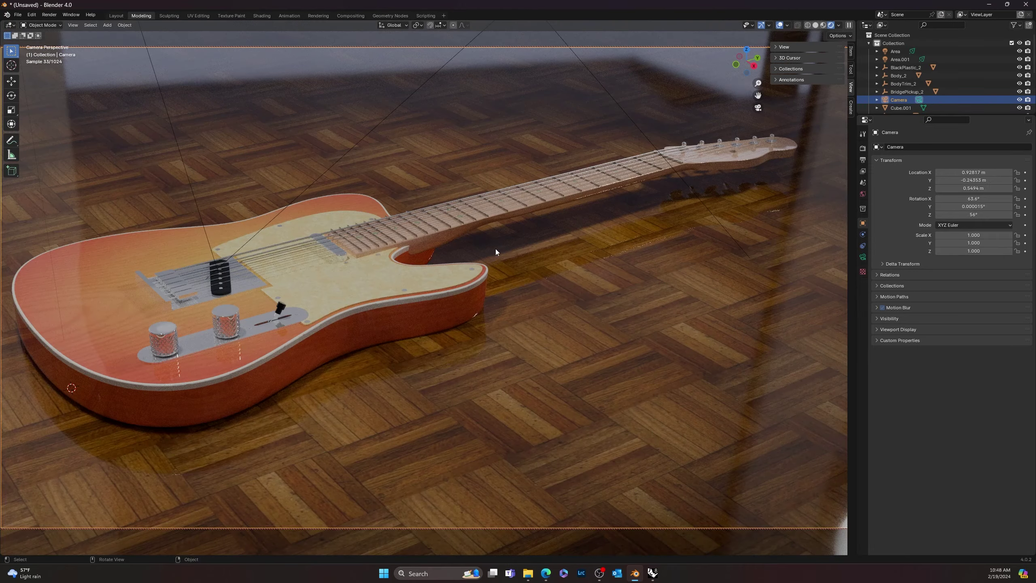
shift+middle_drag(496, 250, 557, 248)
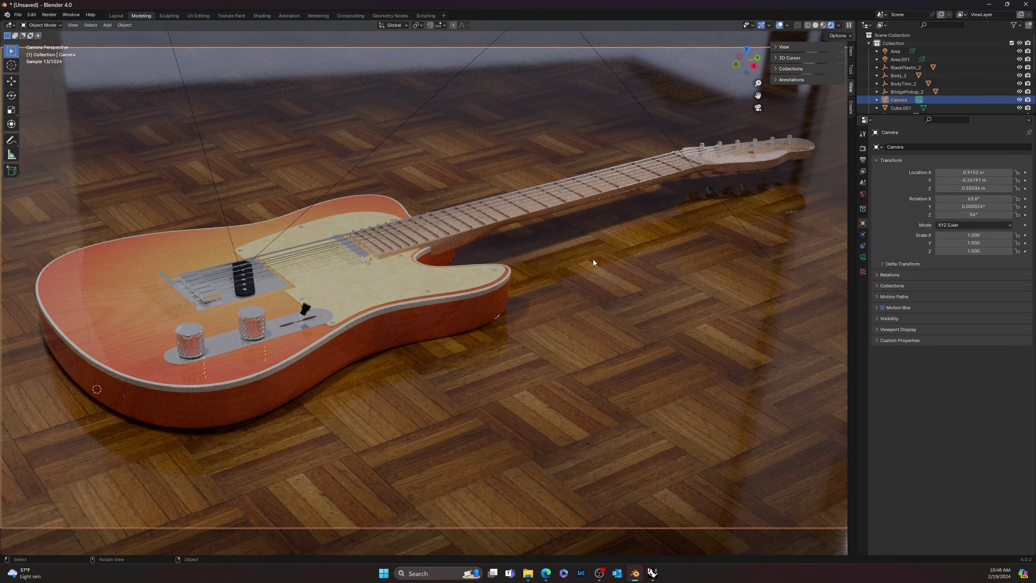
click(422, 529)
Shorten the camera's focal length to about 14 mm and move the camera in close to the guitar body
click(865, 258)
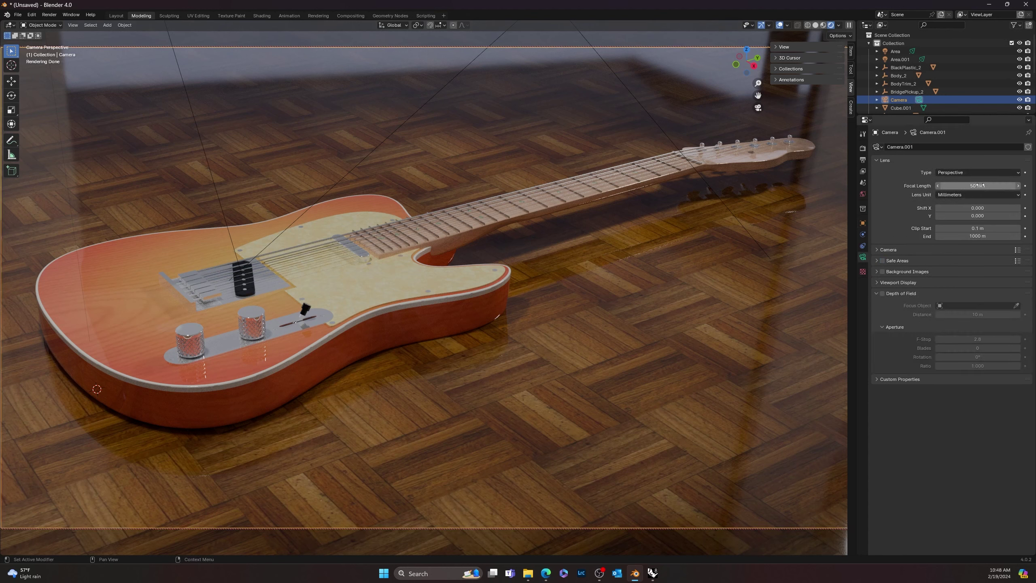
drag(978, 186, 877, 185)
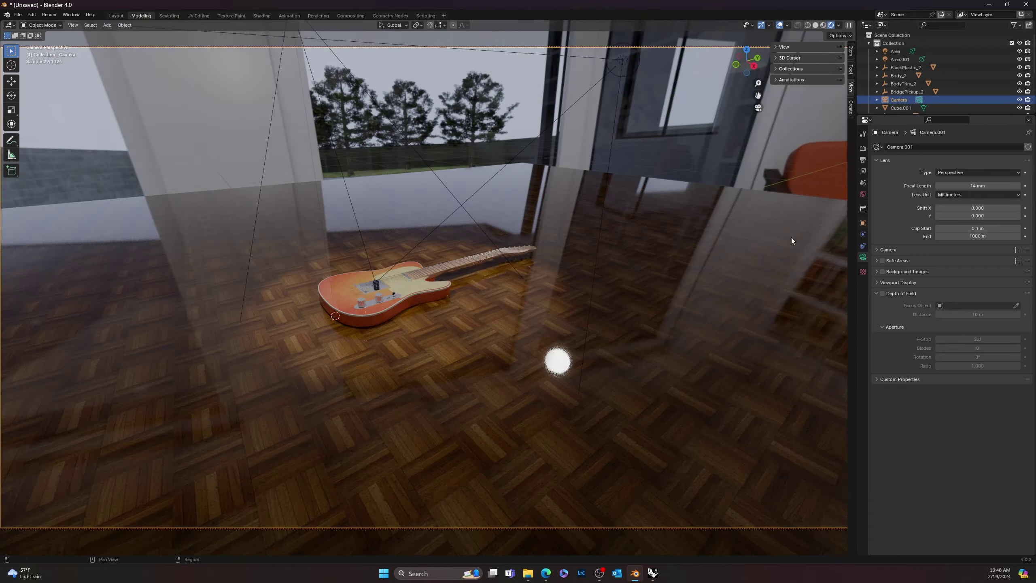
ctrl+middle_drag(413, 310, 700, 276)
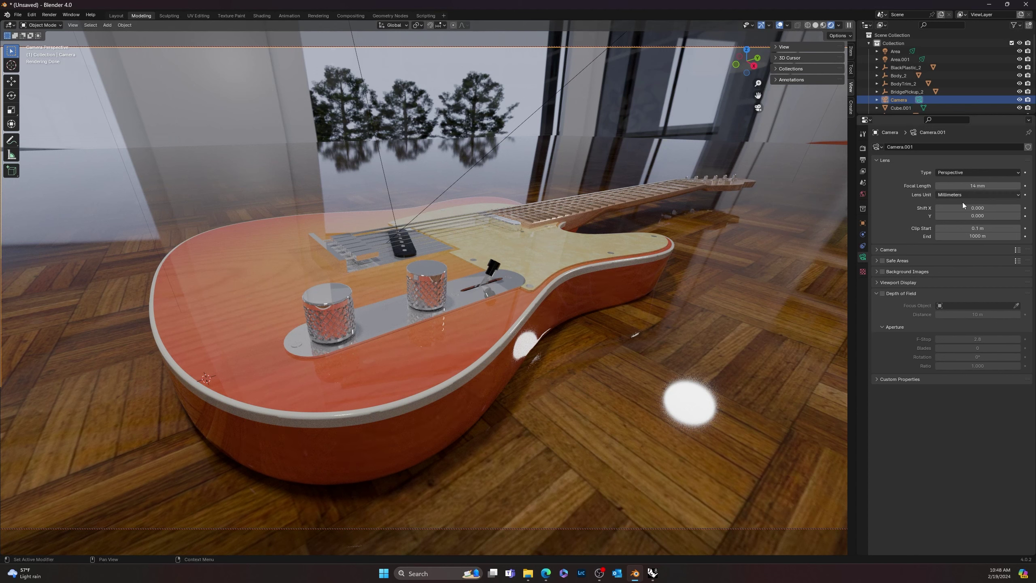
Enable the camera's depth of field and pick the front chrome control knob as the focus object
click(876, 248)
click(898, 249)
click(883, 293)
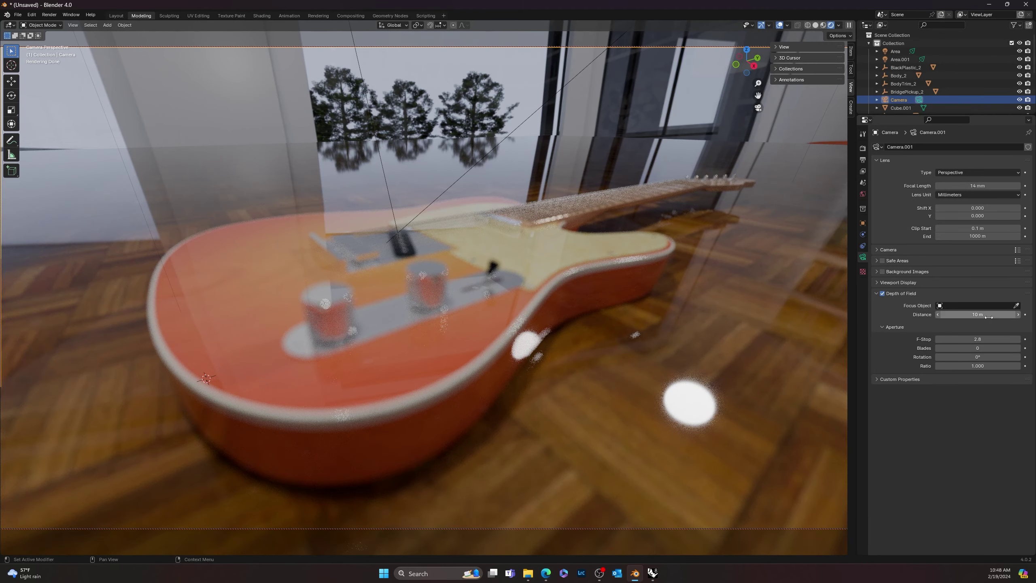
click(1016, 305)
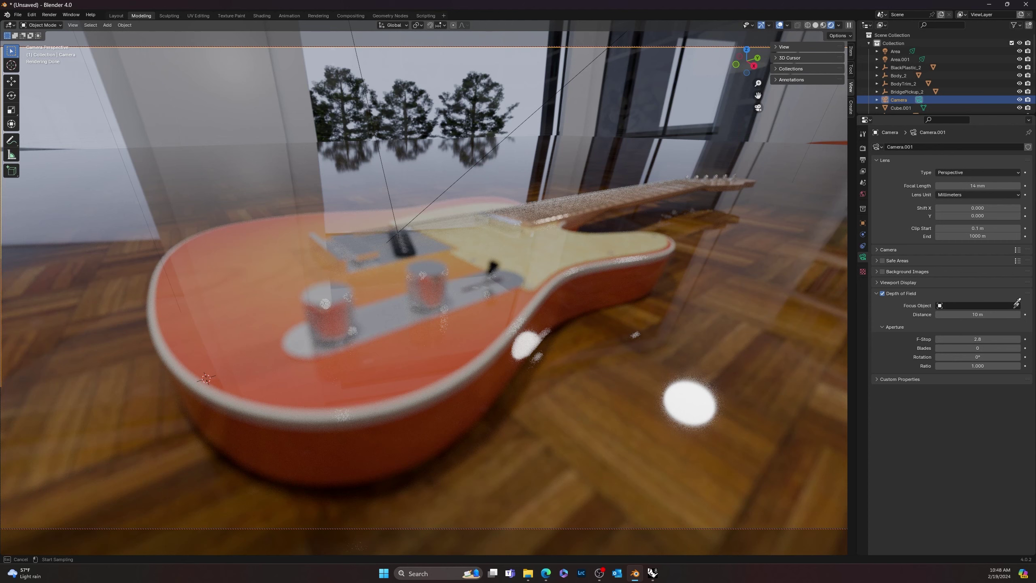
click(330, 302)
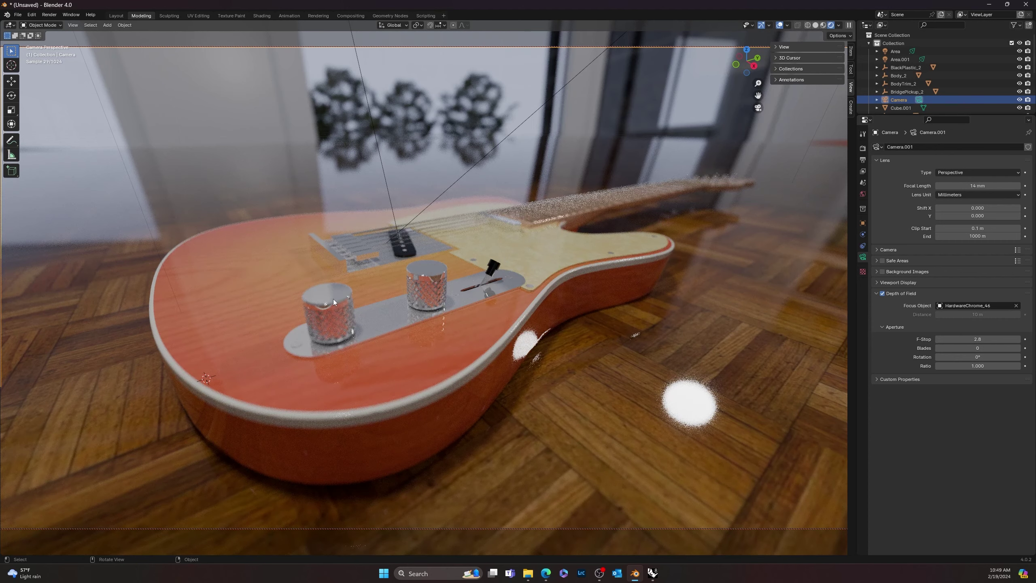
Set the depth of field F-Stop to about 12.2
click(978, 339)
text(8.5)
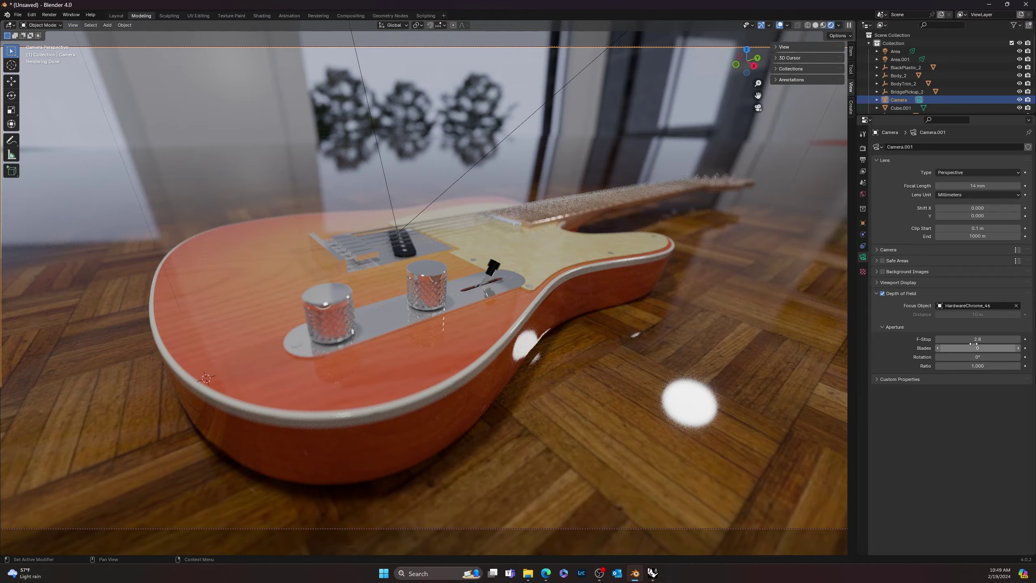
key(Return)
drag(978, 339, 999, 340)
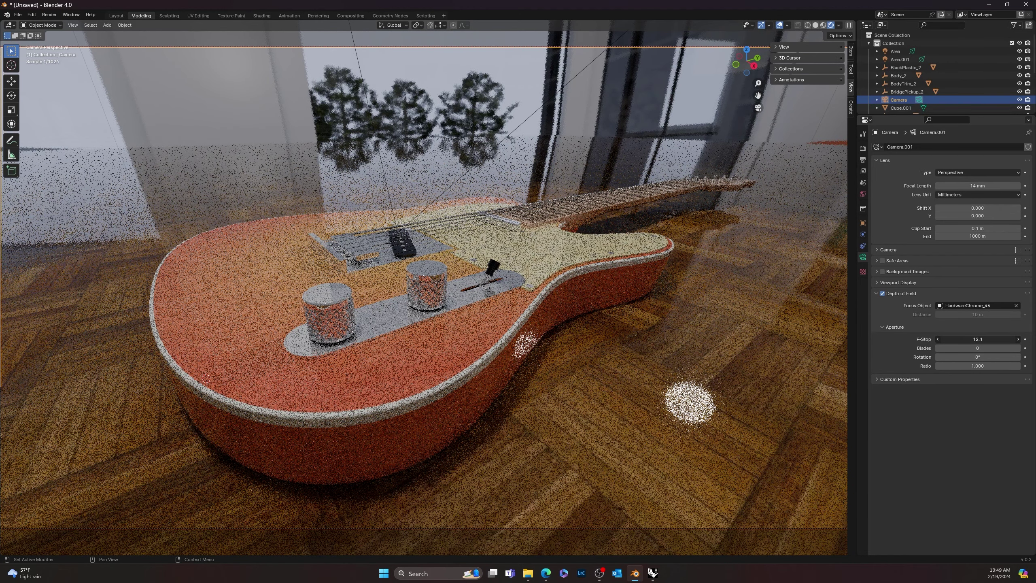
drag(977, 340, 979, 339)
Orbit the locked camera to look down on the guitar body from a slightly higher angle
middle_drag(579, 332, 567, 350)
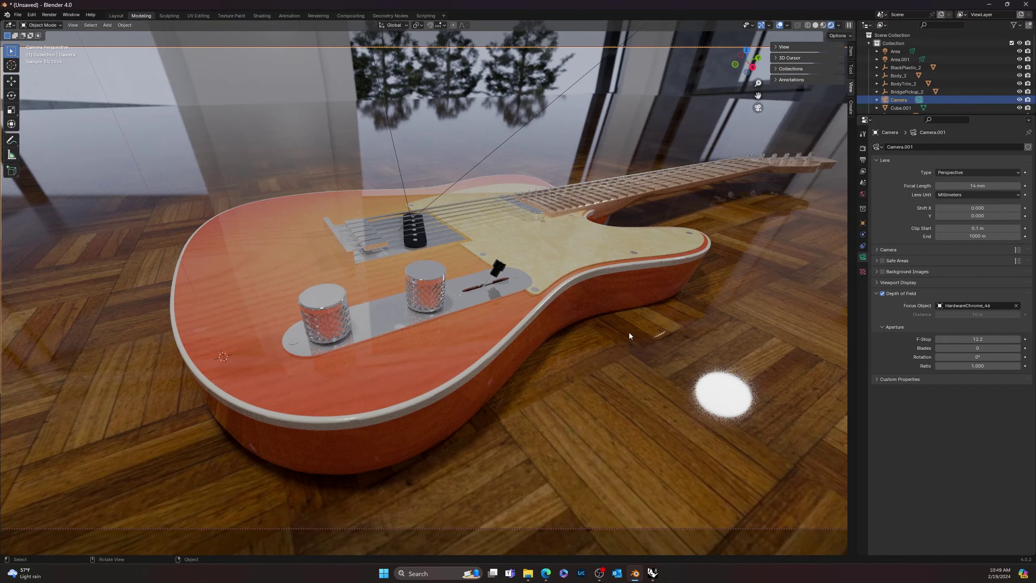
middle_drag(629, 332, 627, 320)
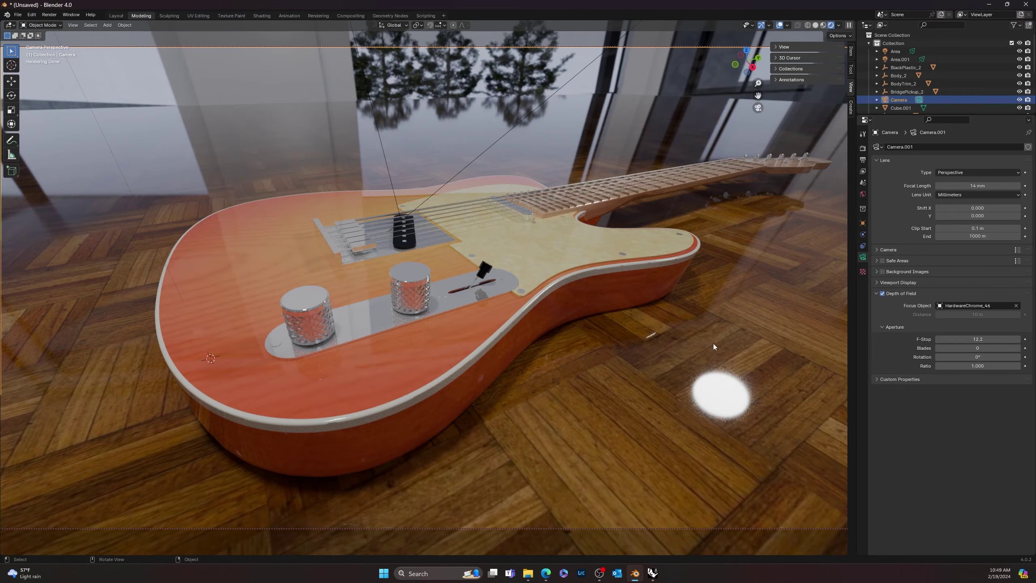
middle_drag(614, 345, 683, 302)
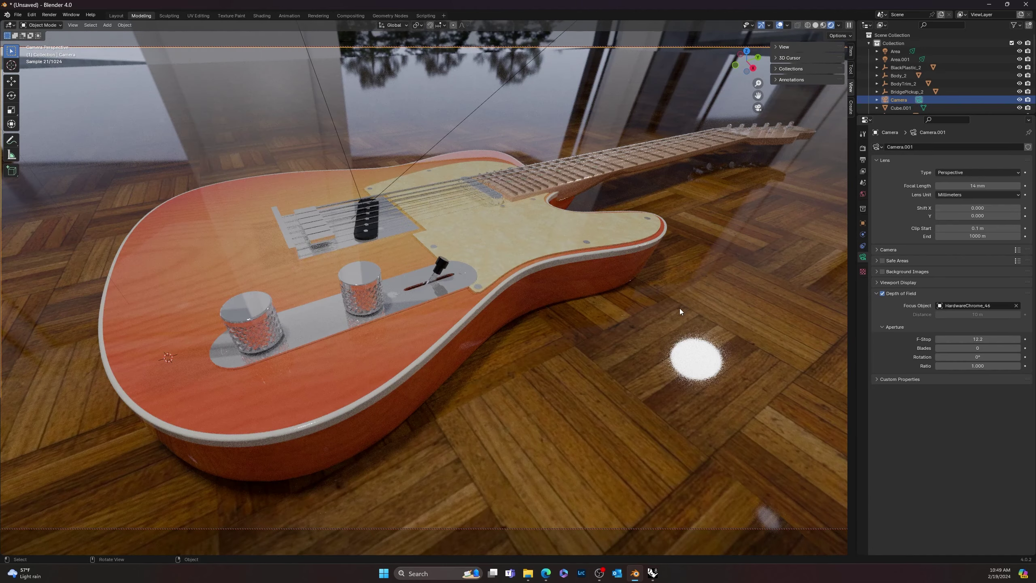
Set the camera's focal length to 50 mm and pull back to frame the whole guitar diagonally on the floor
click(972, 186)
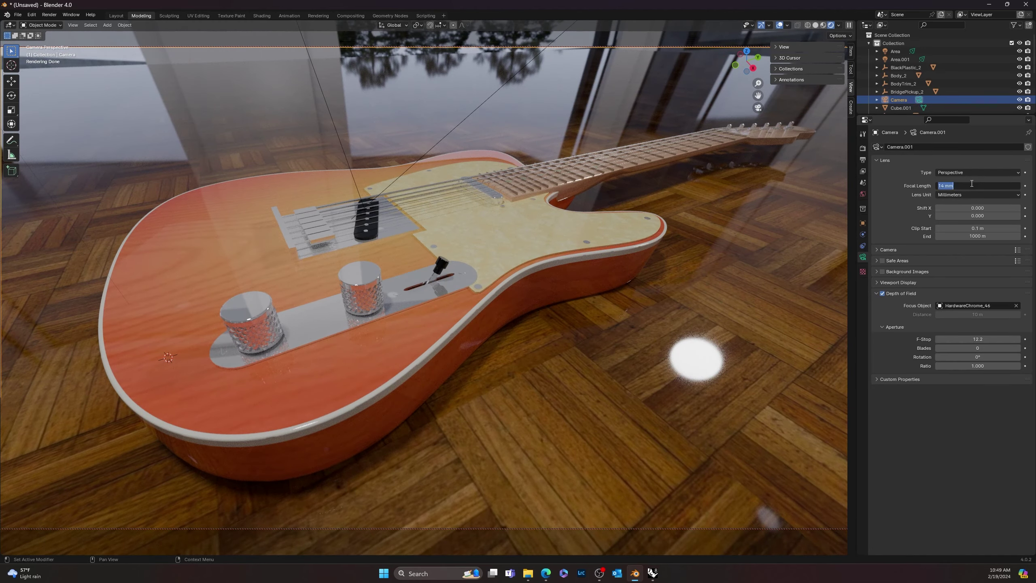
text(50)
key(Tab)
key(Escape)
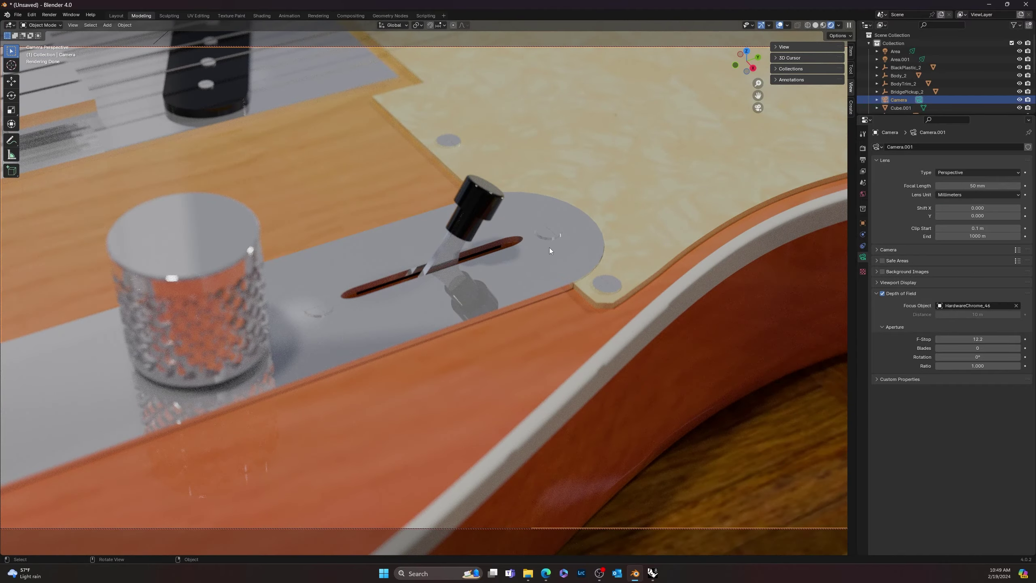
scroll(550, 255, down, 8)
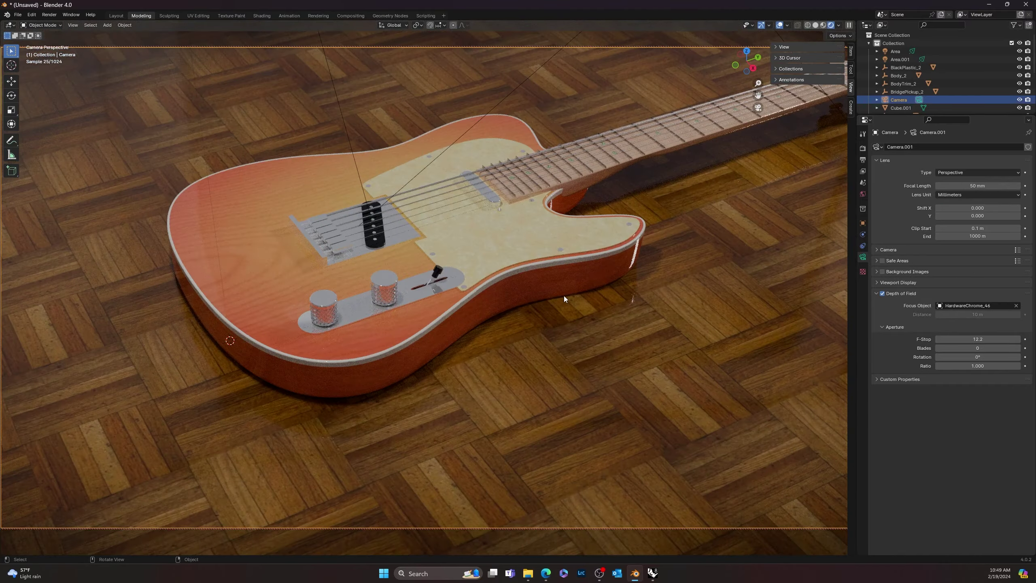
middle_drag(563, 296, 465, 293)
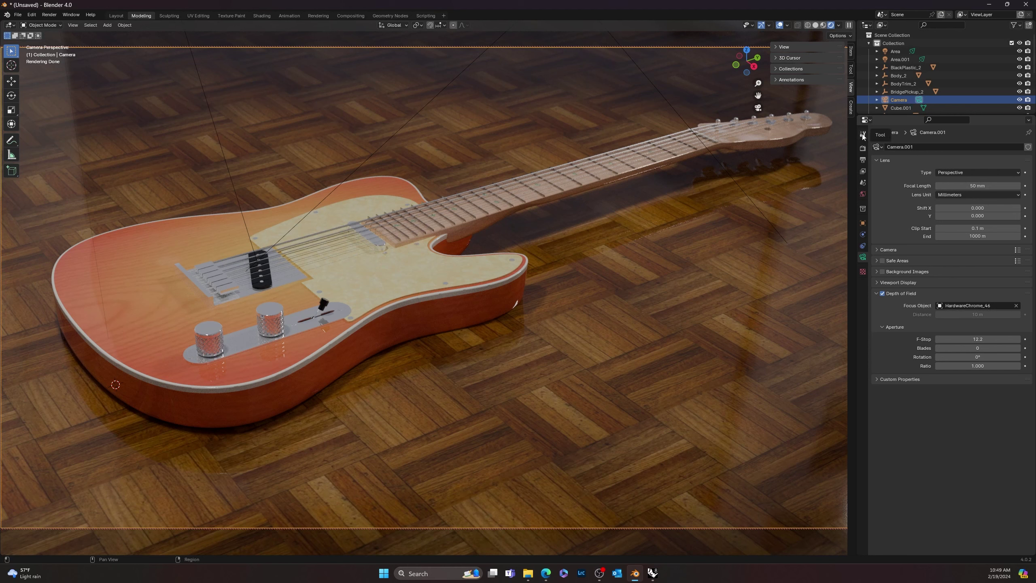
Review the Cycles sampling settings and the output resolution and file format
click(864, 149)
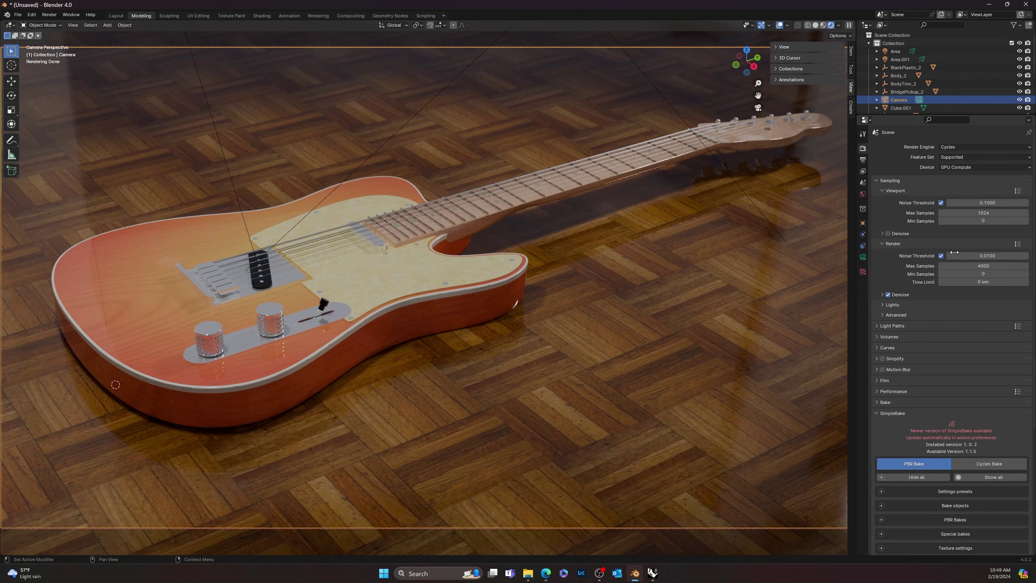
click(864, 161)
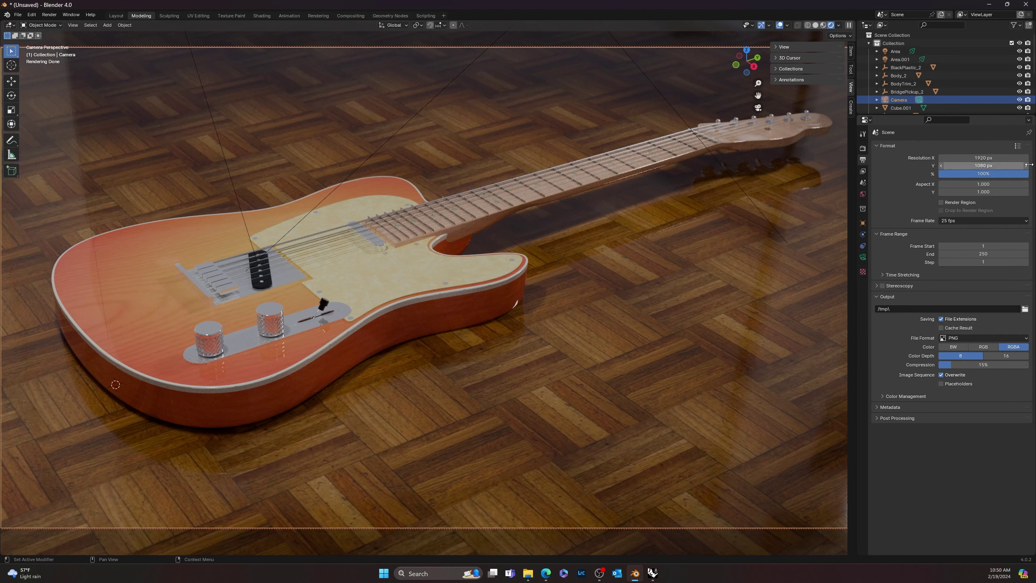
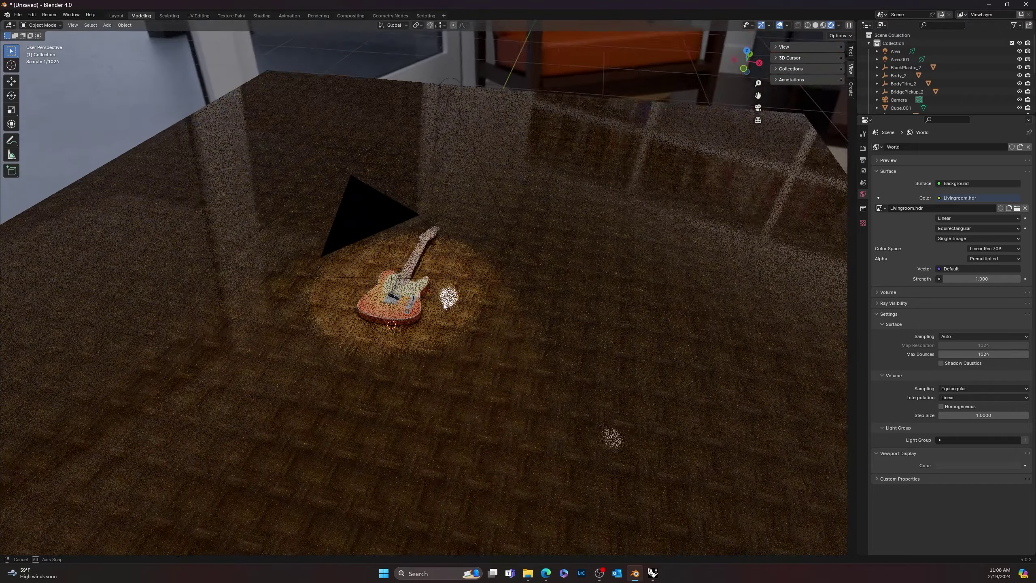
Add a cube mesh at the 3D cursor on the guitar
mouse_move(520, 318)
middle_down()
mouse_move(513, 322)
mouse_move(528, 313)
middle_up()
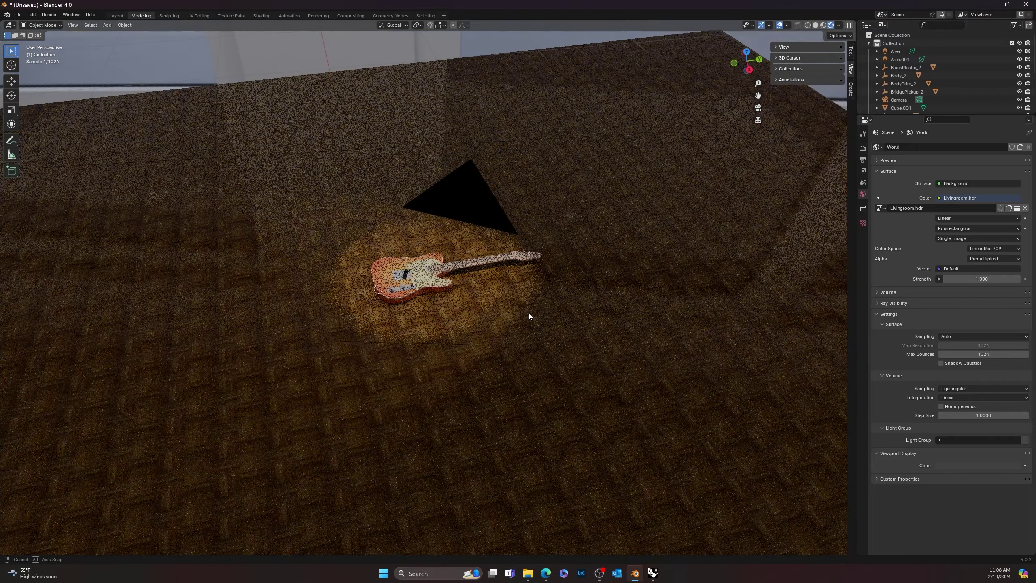
middle_drag(543, 273, 504, 281)
key(shift+a)
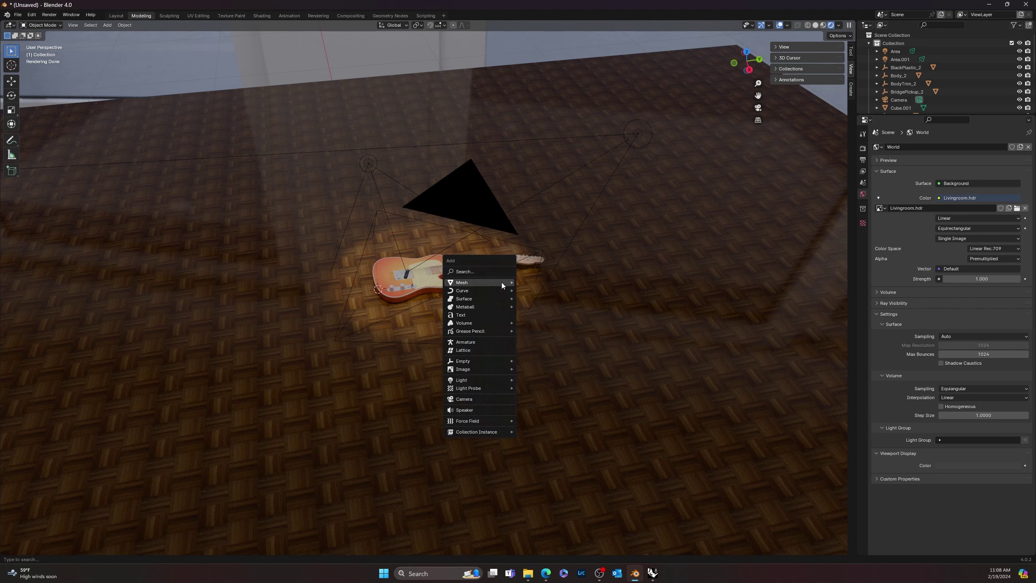
mouse_move(488, 282)
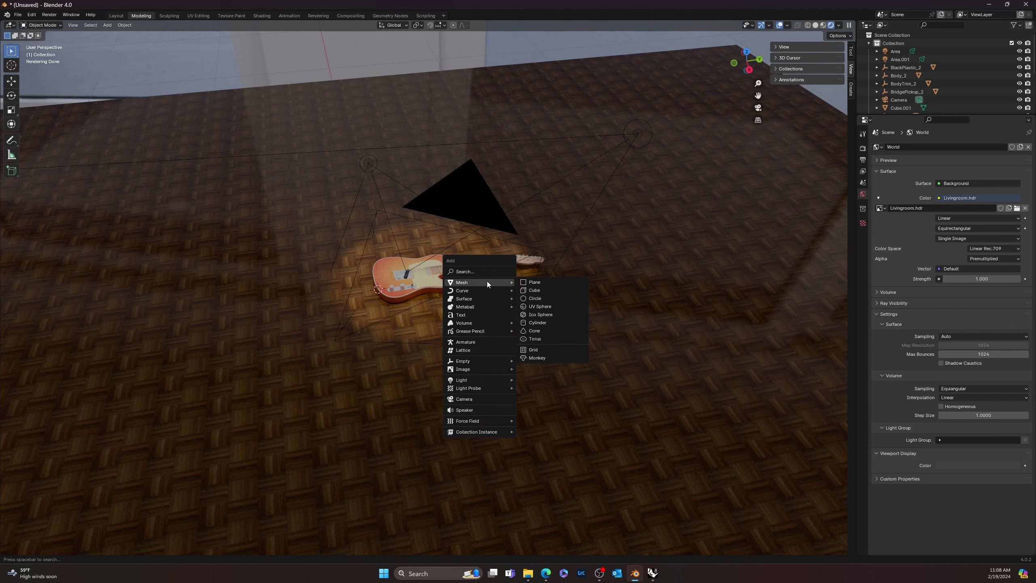
click(545, 290)
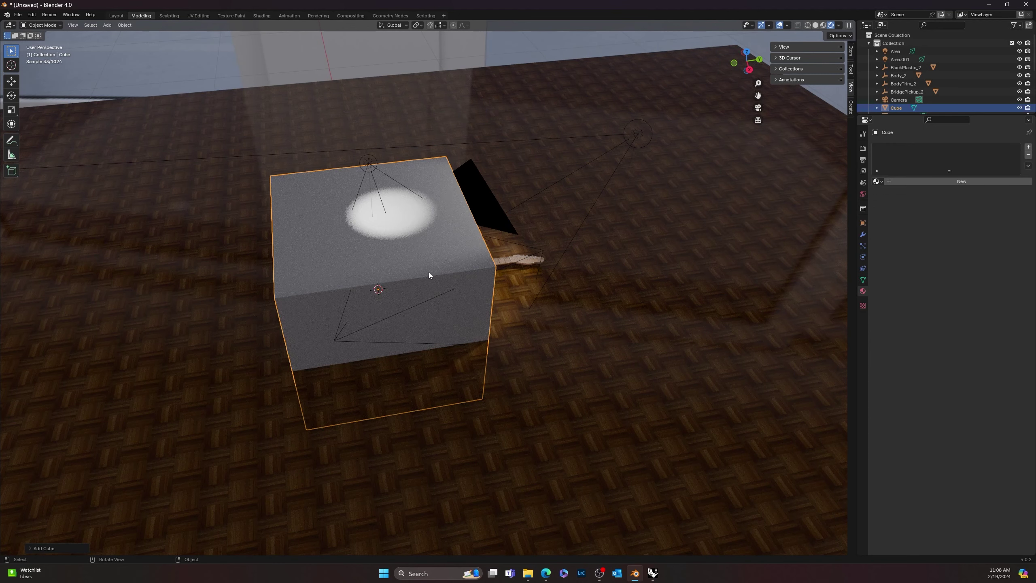
Stretch the cube along the global Y axis and shift it about 0.3 m along Y to span the whole guitar
key(s)
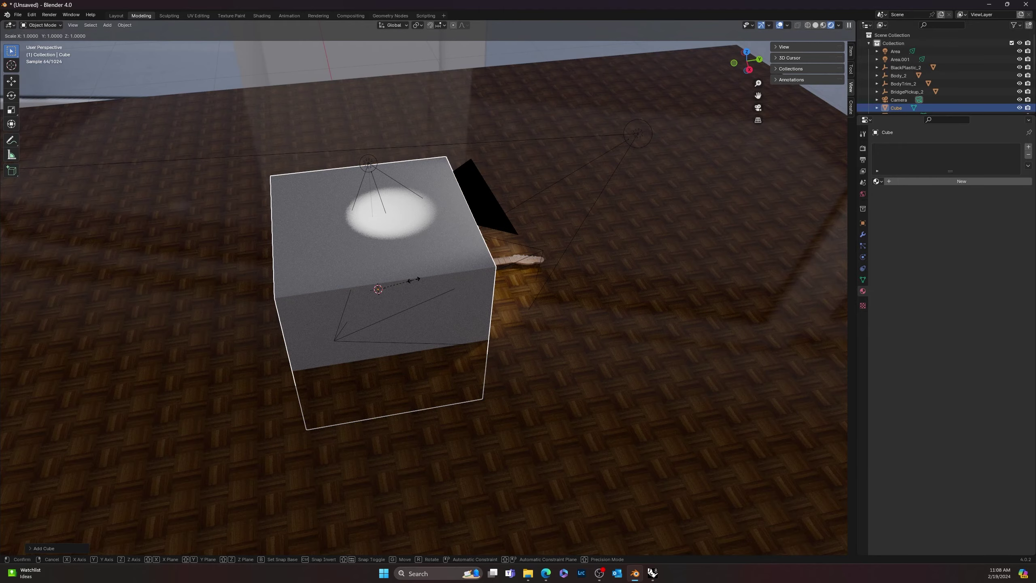
key(y)
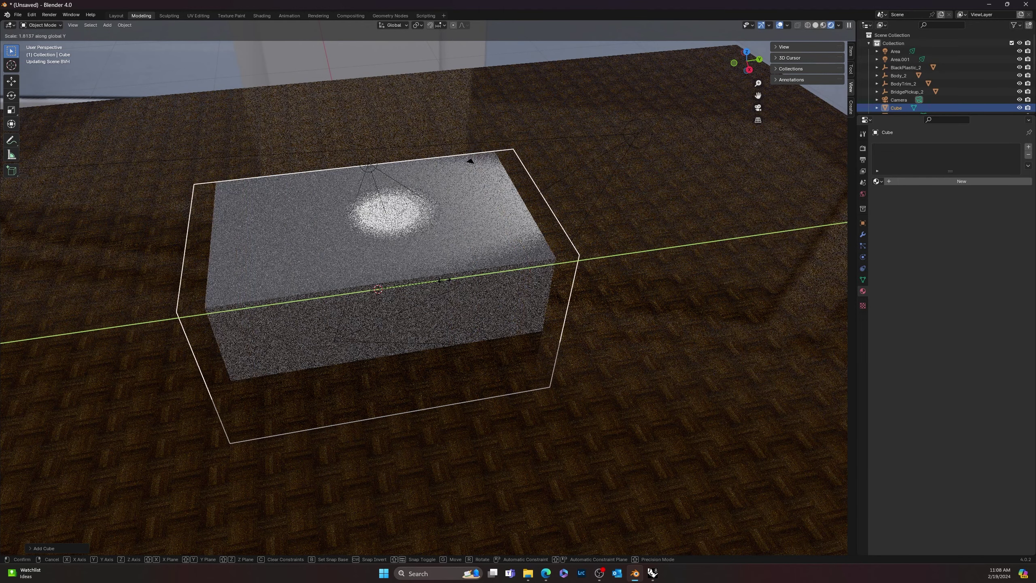
click(463, 277)
key(g)
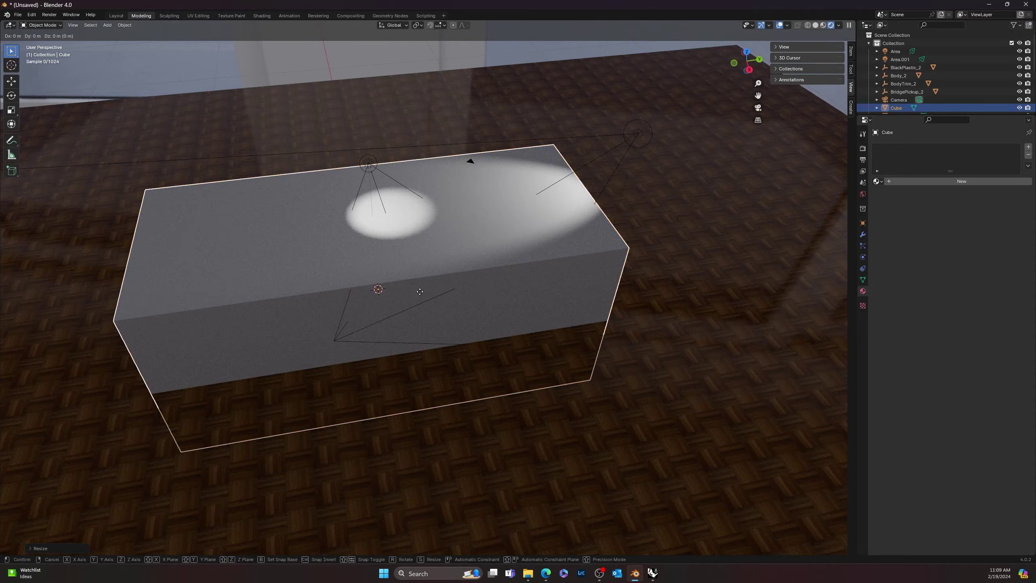
key(y)
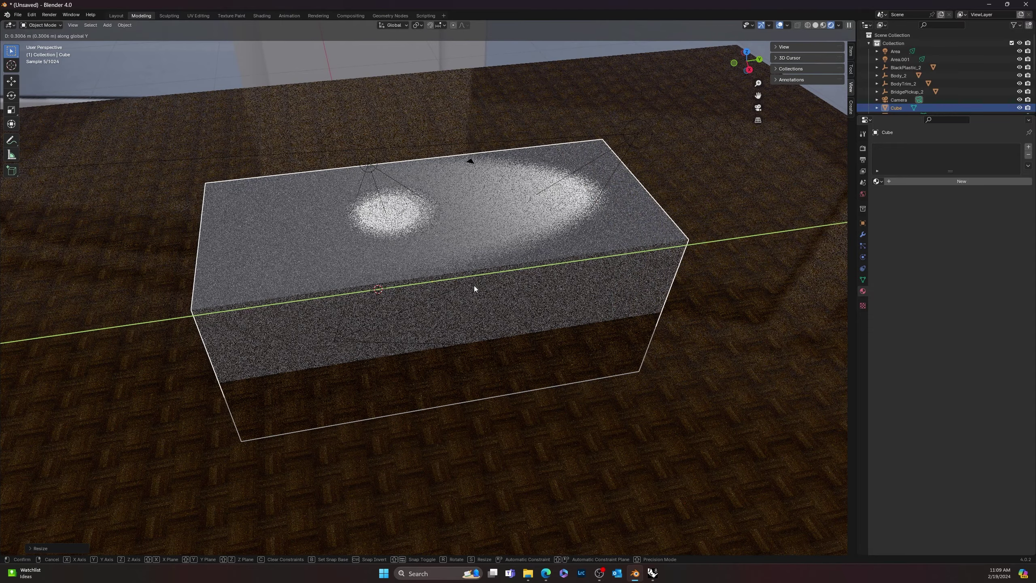
click(469, 290)
Flatten the stretched cube along the global Z axis to about 0.31 of its height
key(s)
key(z)
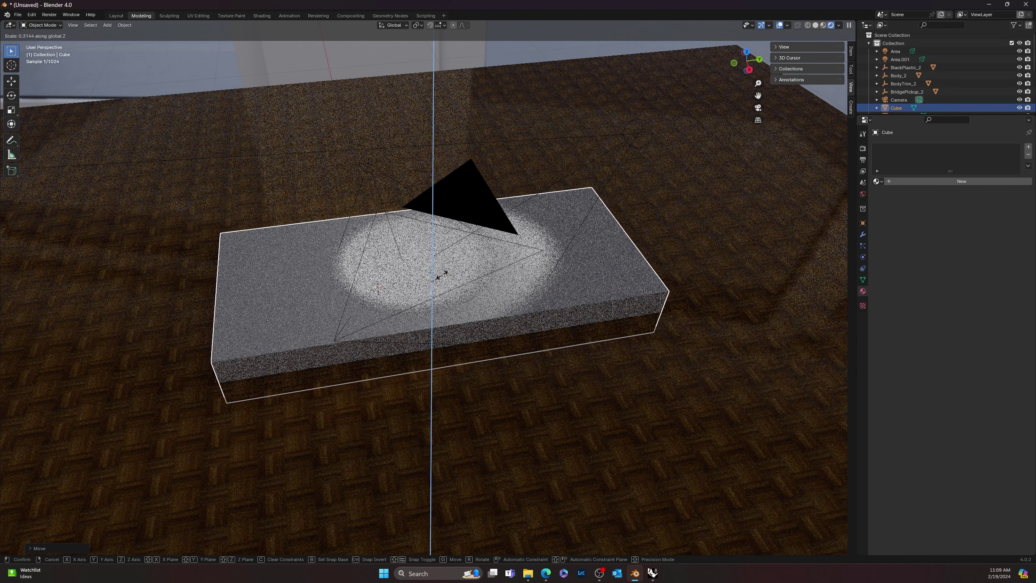
click(442, 277)
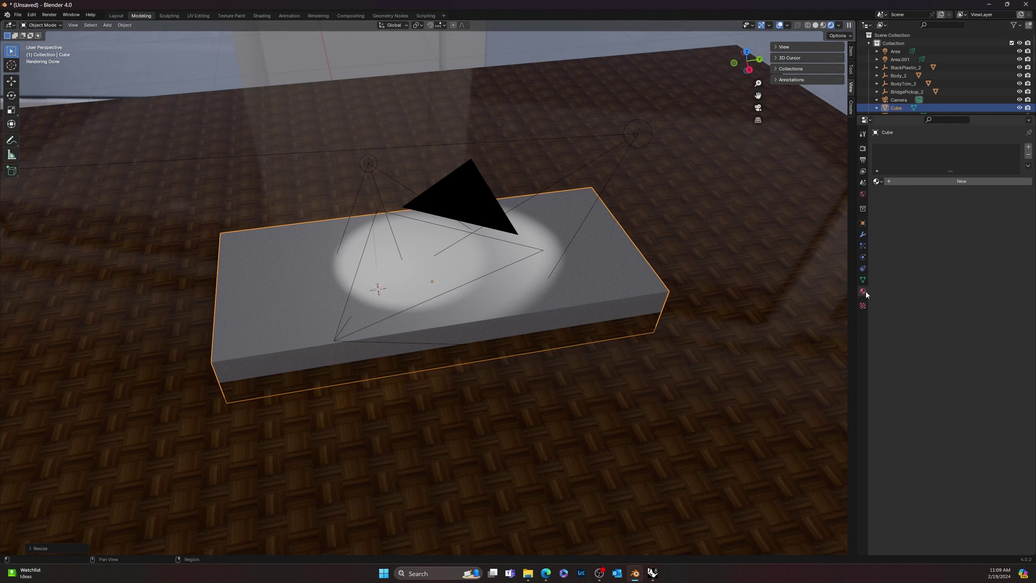
Create a new material named Fog on the flattened cube and remove its surface shader
click(956, 183)
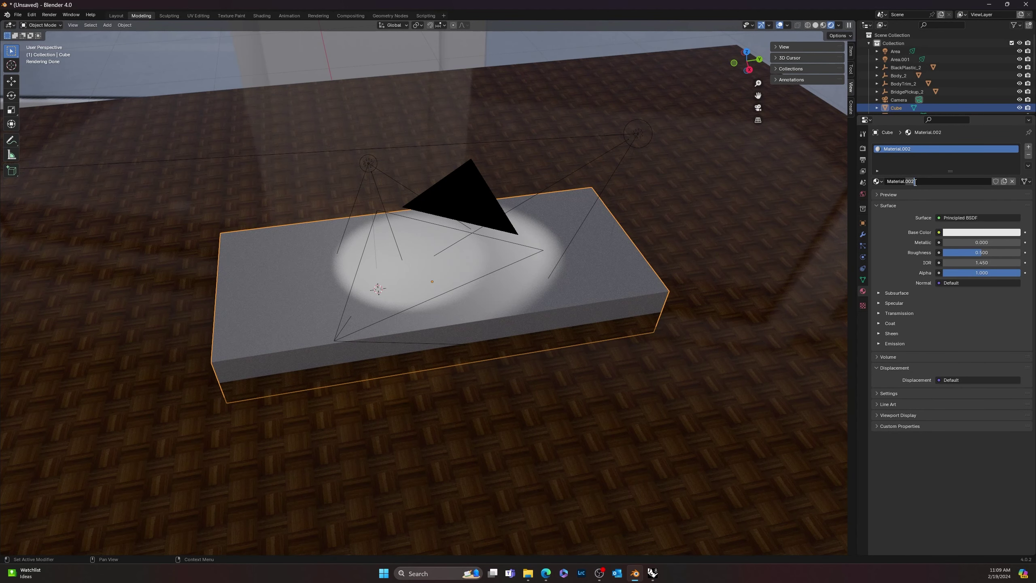
click(911, 182)
text(Fog)
key(Return)
click(940, 218)
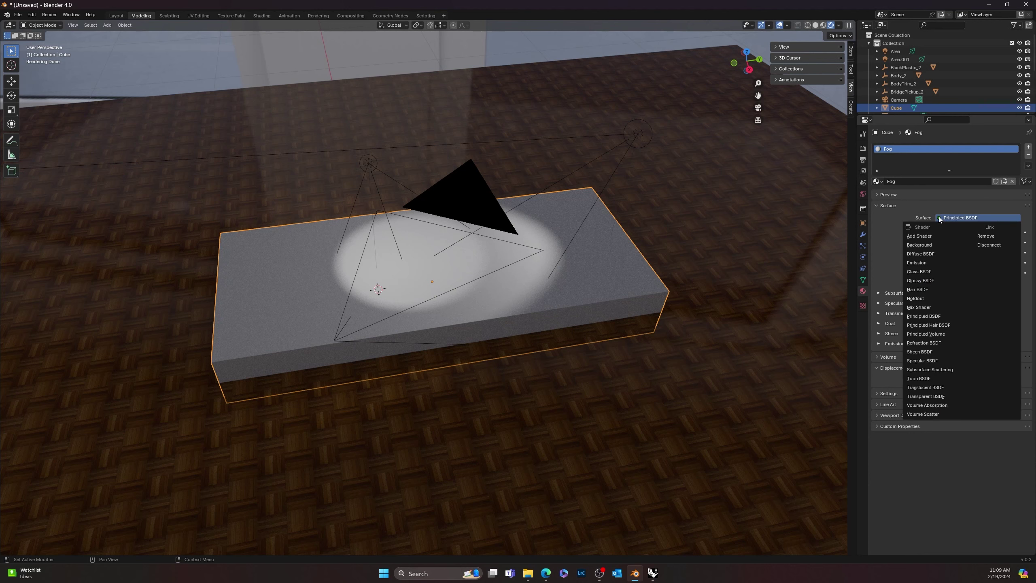
click(988, 239)
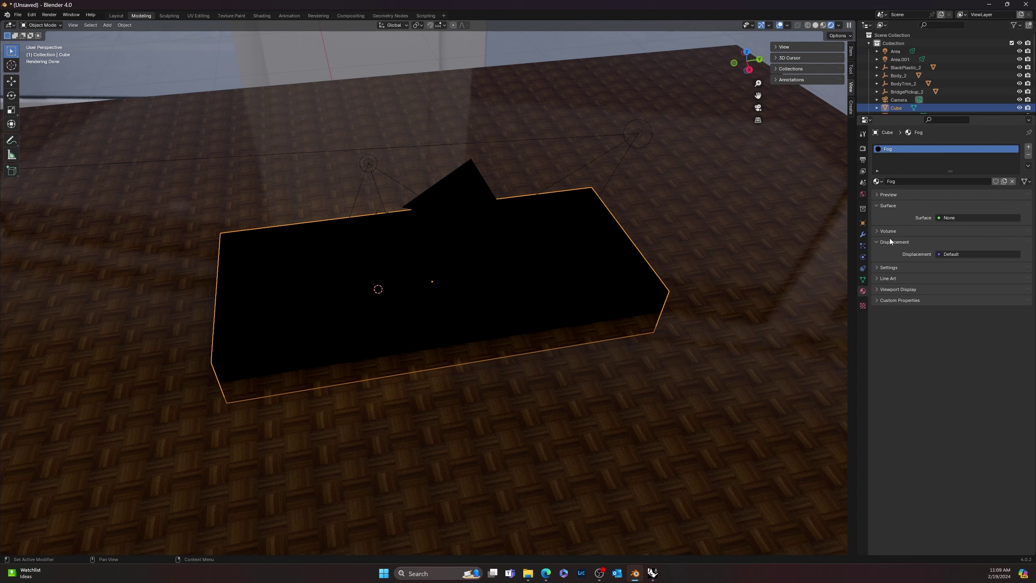
Assign a Principled Volume shader to the Fog material's volume
click(878, 230)
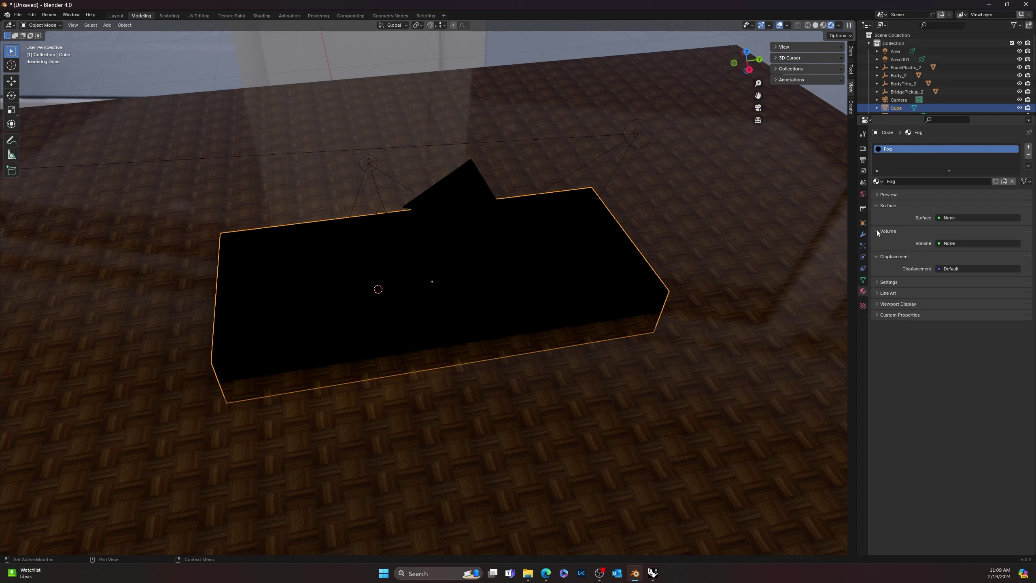
click(940, 244)
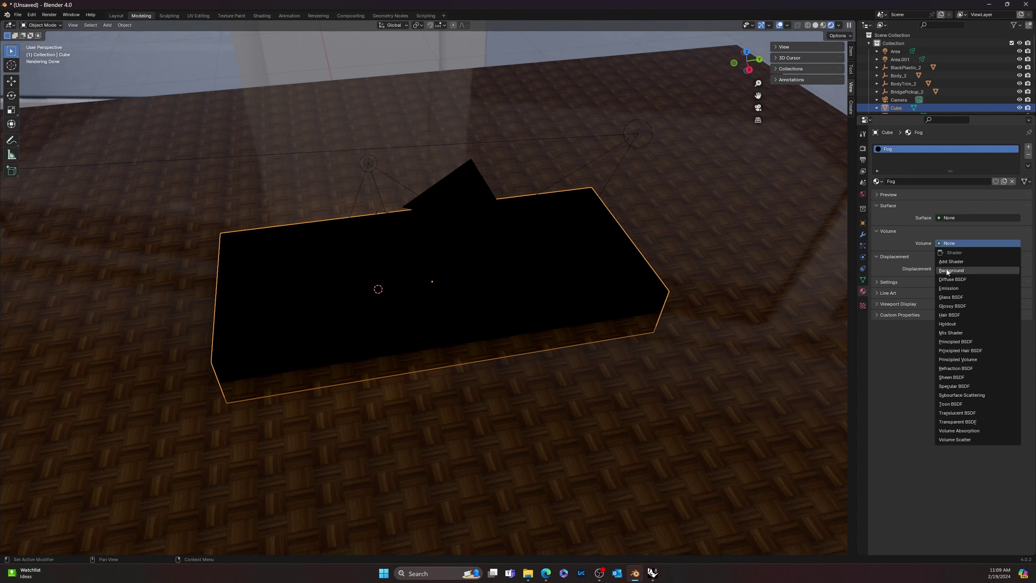
click(964, 360)
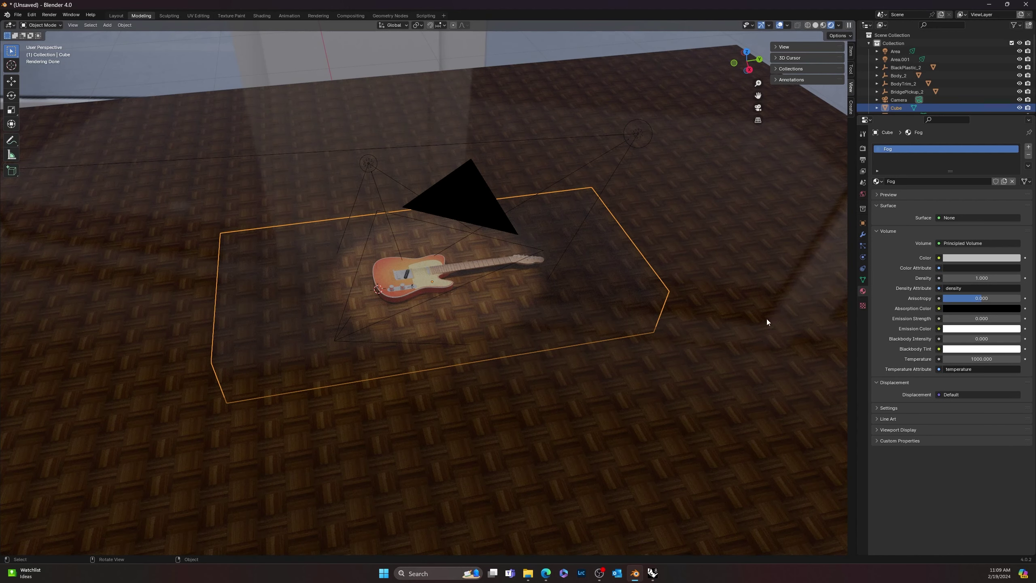
Set the fog volume's density to 3.5 and its anisotropy to about -0.477
double_click(982, 278)
text(5.3)
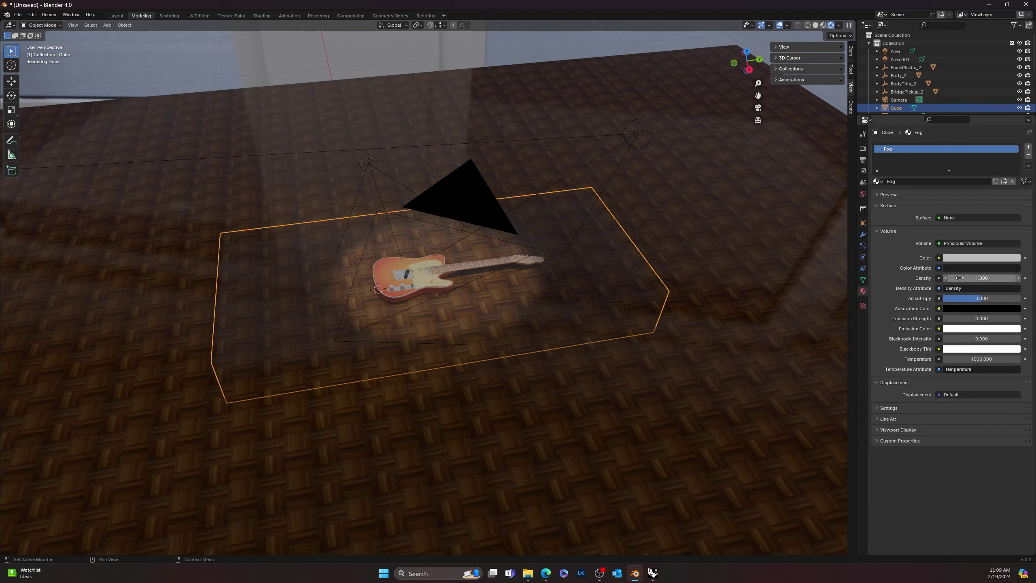
key(Return)
drag(982, 278, 967, 299)
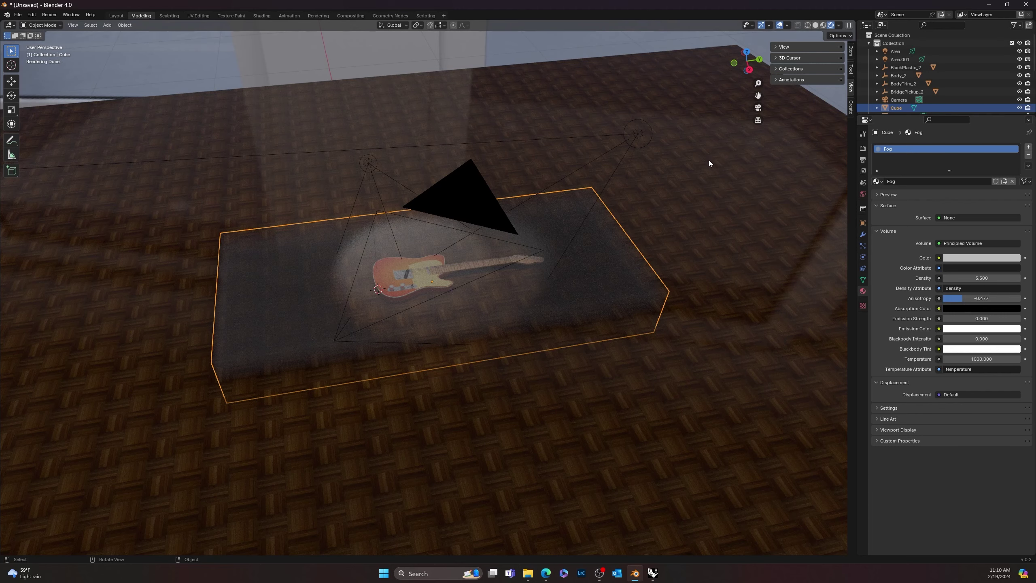
Look through the camera, reframe the guitar slightly, and set the fog's density to 0.6 and anisotropy to about 0.736
click(758, 108)
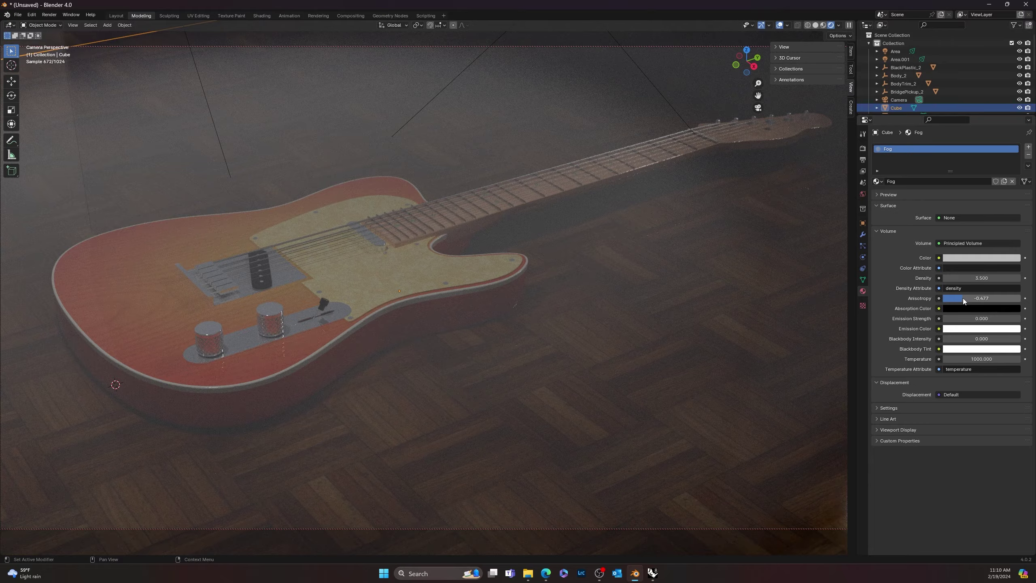
mouse_move(963, 298)
mouse_down()
mouse_move(998, 298)
mouse_move(967, 278)
mouse_up()
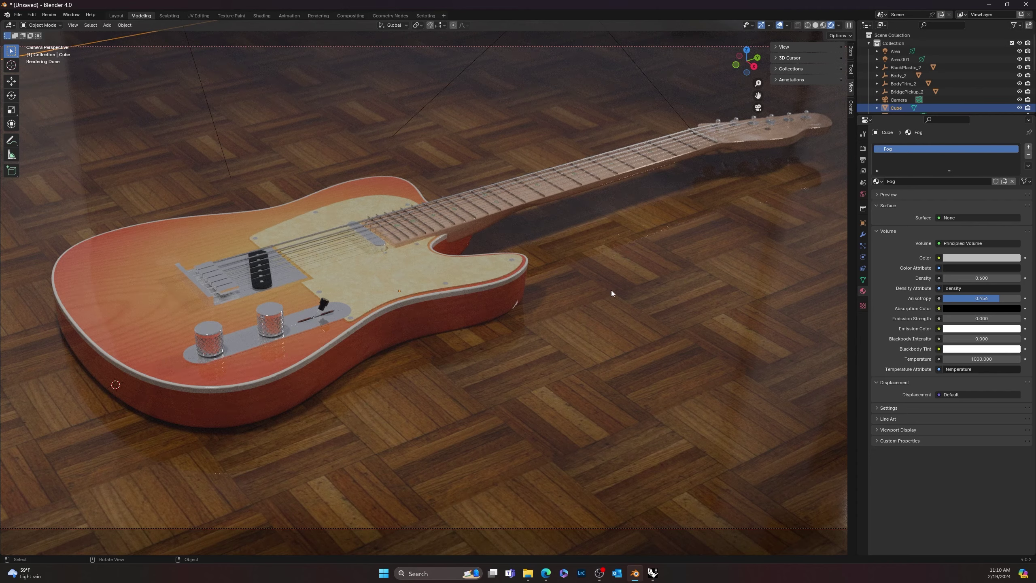
middle_drag(613, 289, 542, 318)
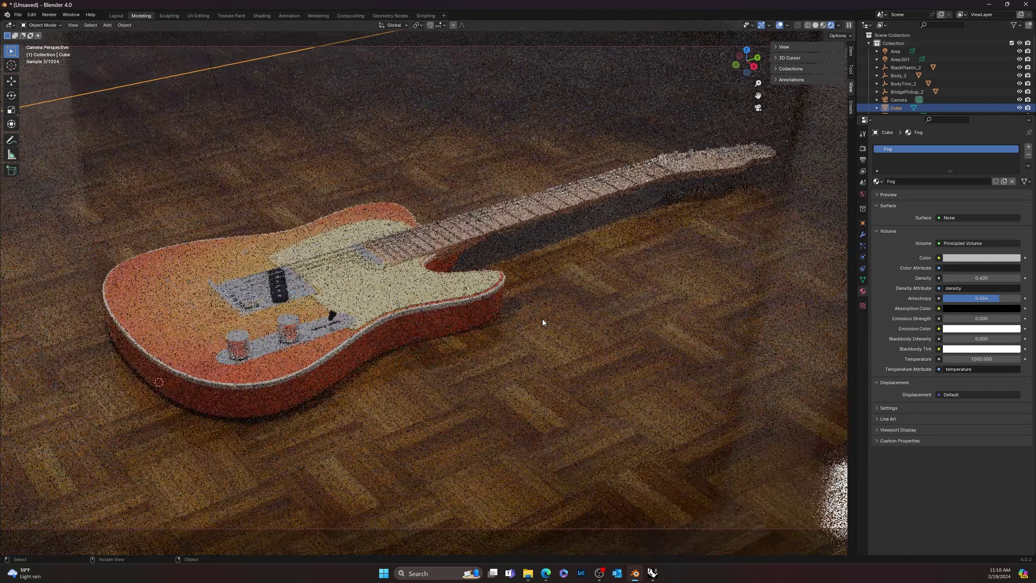
scroll(543, 320, up, 2)
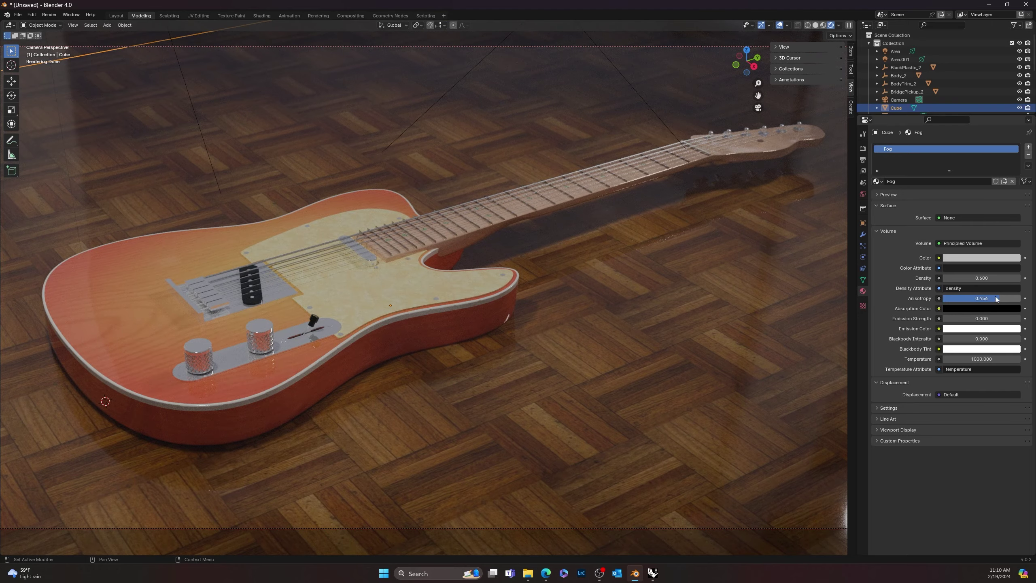
mouse_move(996, 299)
mouse_down()
mouse_move(958, 300)
mouse_move(1011, 300)
mouse_up()
Change the fog volume's emission color to light cyan
click(974, 329)
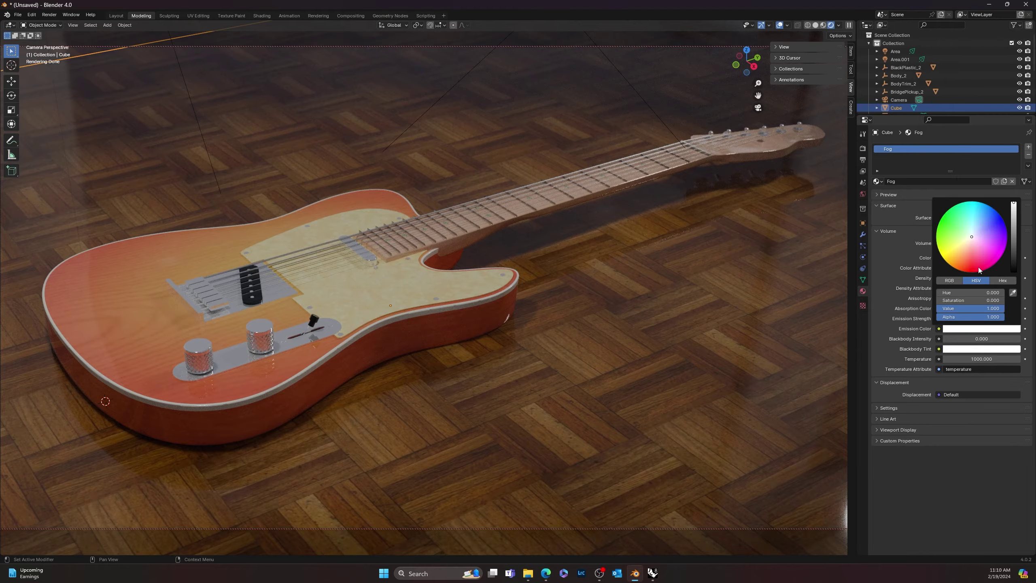
click(997, 219)
click(988, 243)
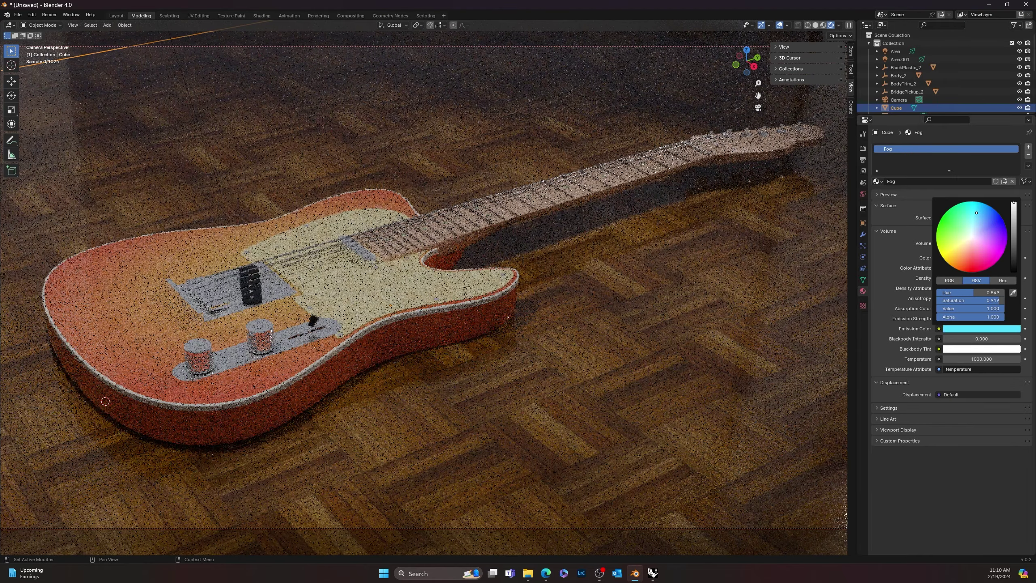
Set the fog's blackbody tint to a pale orange and its temperature to about 1012.1
click(975, 349)
click(973, 283)
drag(974, 282, 965, 268)
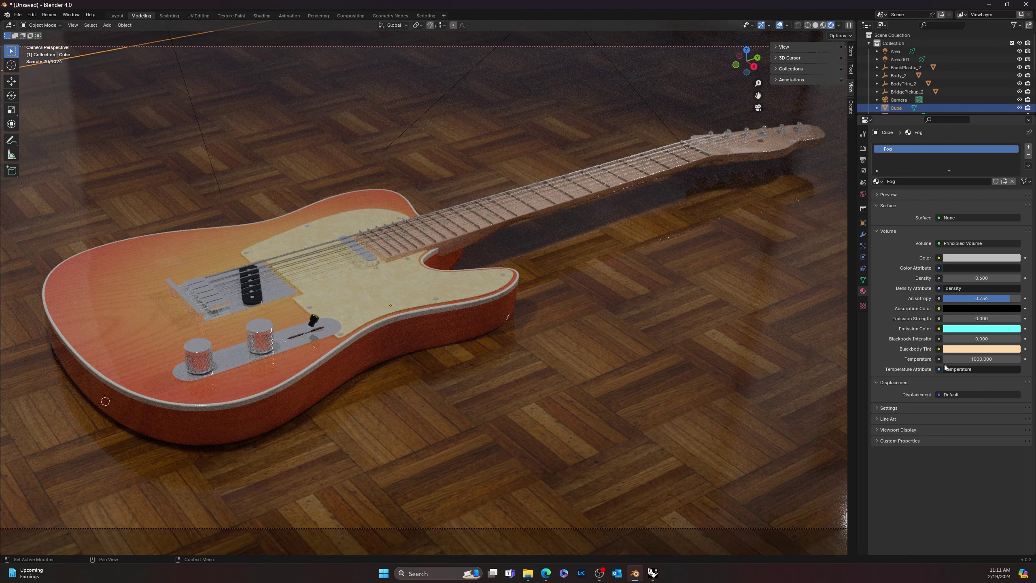
drag(963, 359, 971, 359)
Adjust the camera framing of the guitar slightly and render the final image
middle_drag(669, 314, 687, 302)
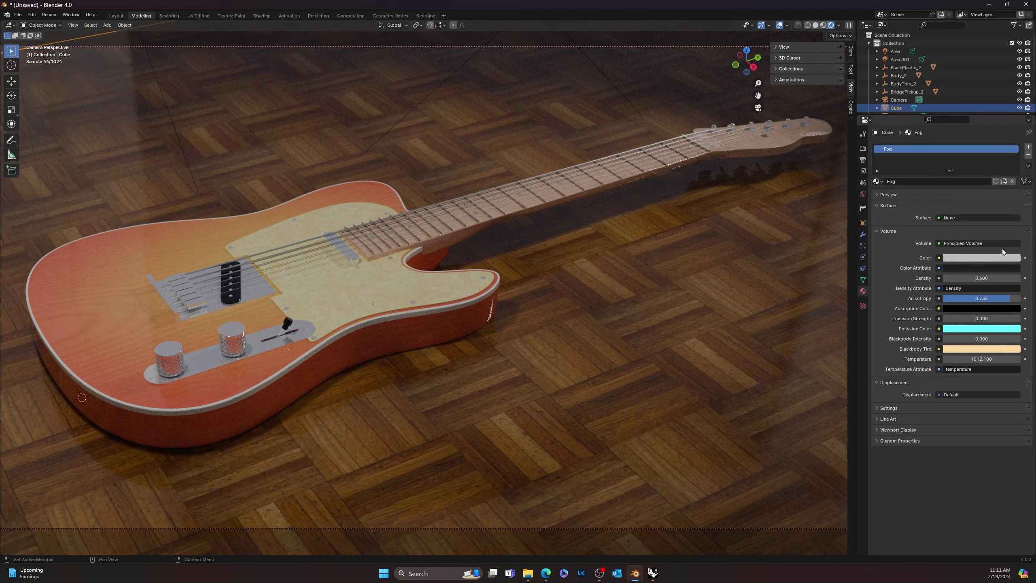
key(F12)
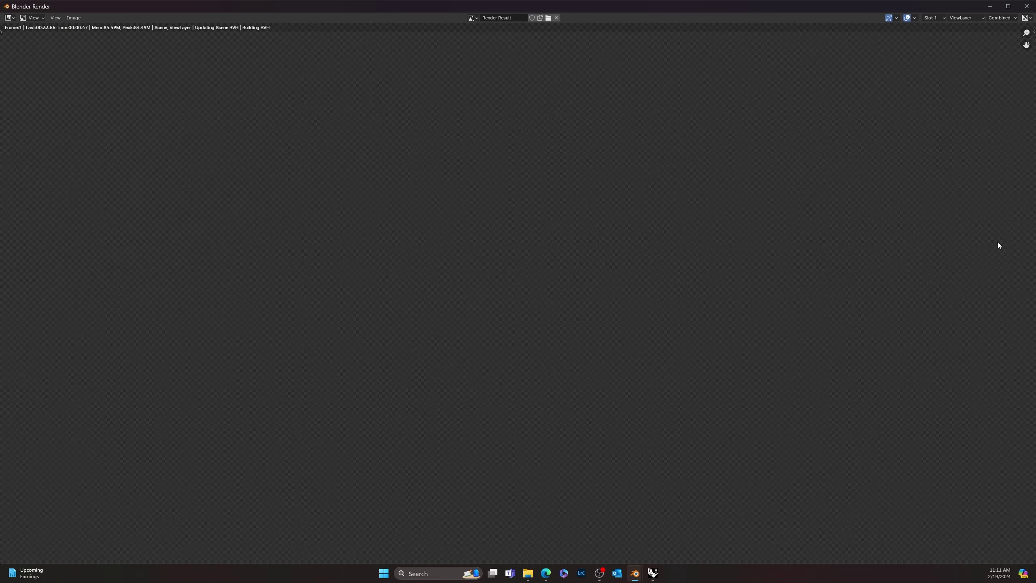
scroll(286, 176, down, 5)
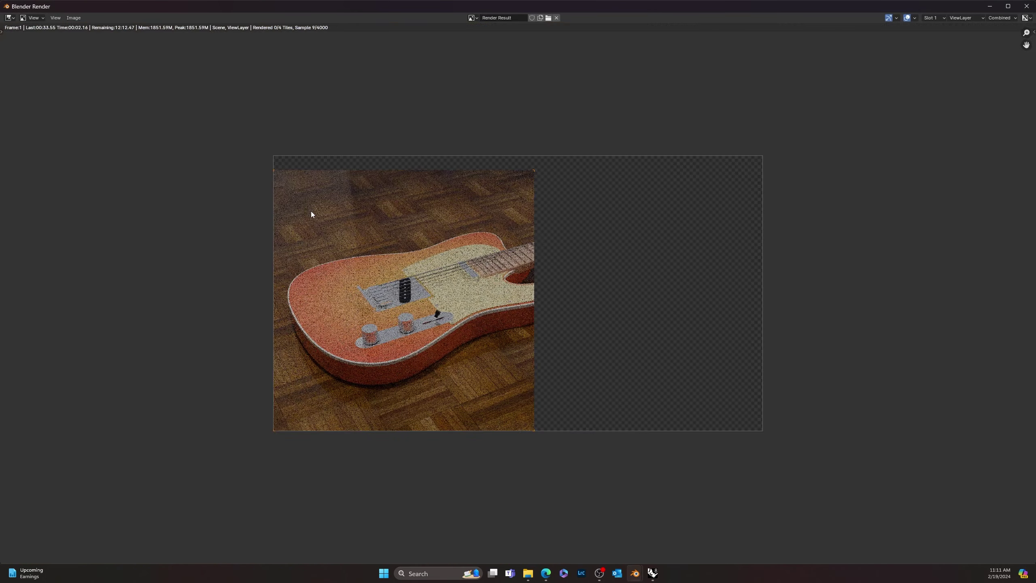
scroll(342, 221, up, 2)
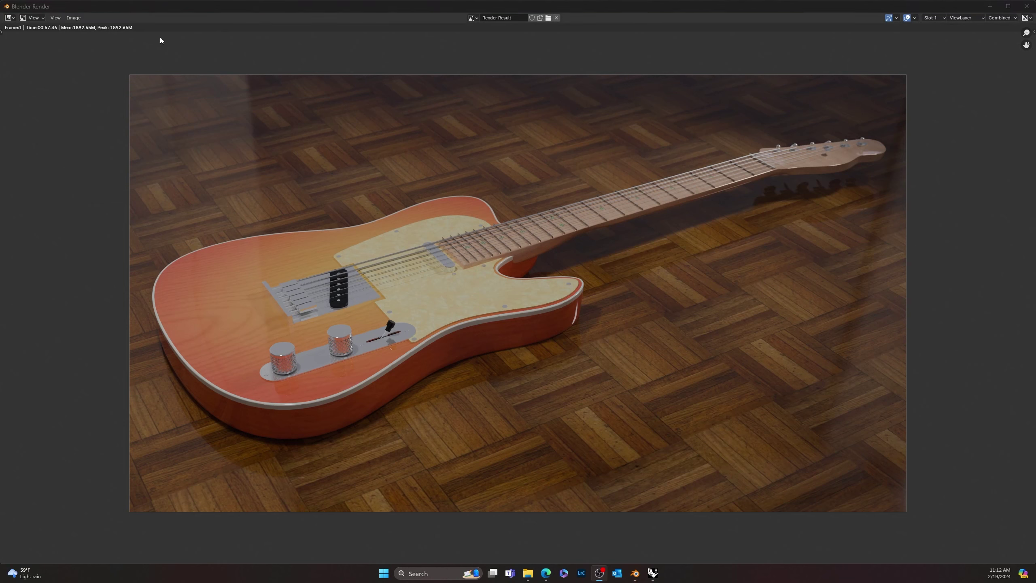
Save the rendered image as BlenderGuitar2.png in the Guitar folder
click(73, 17)
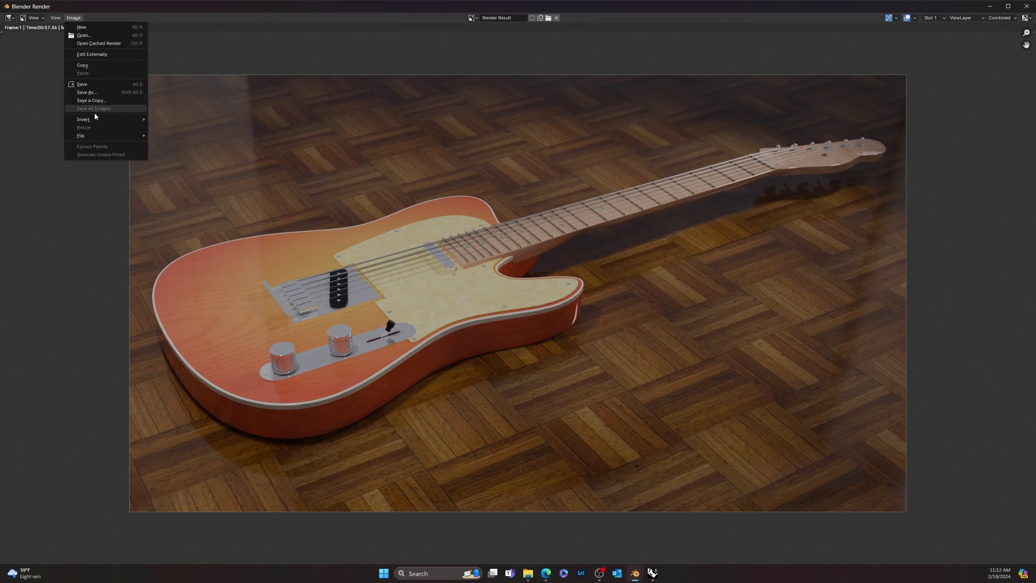
click(86, 92)
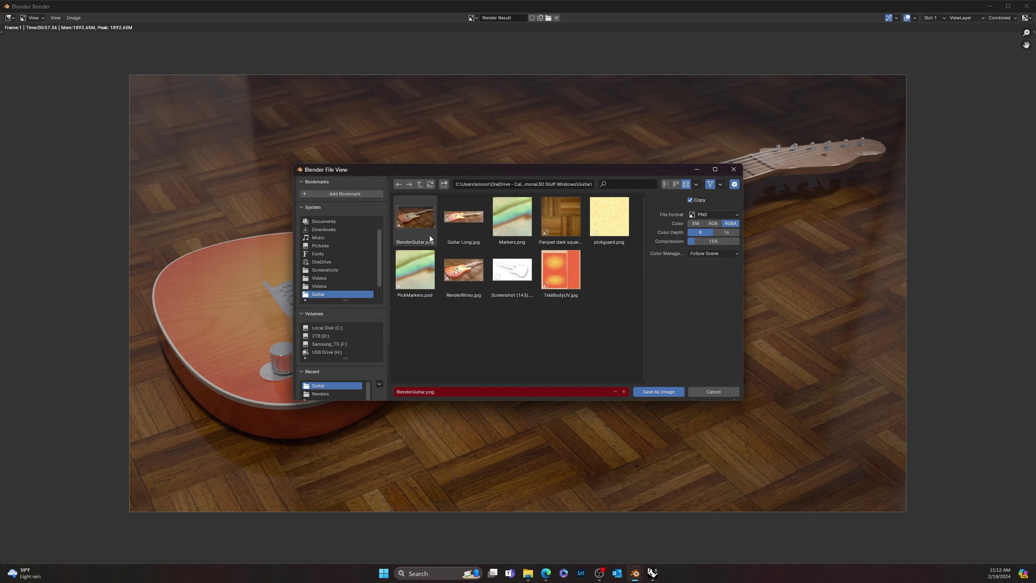
click(427, 392)
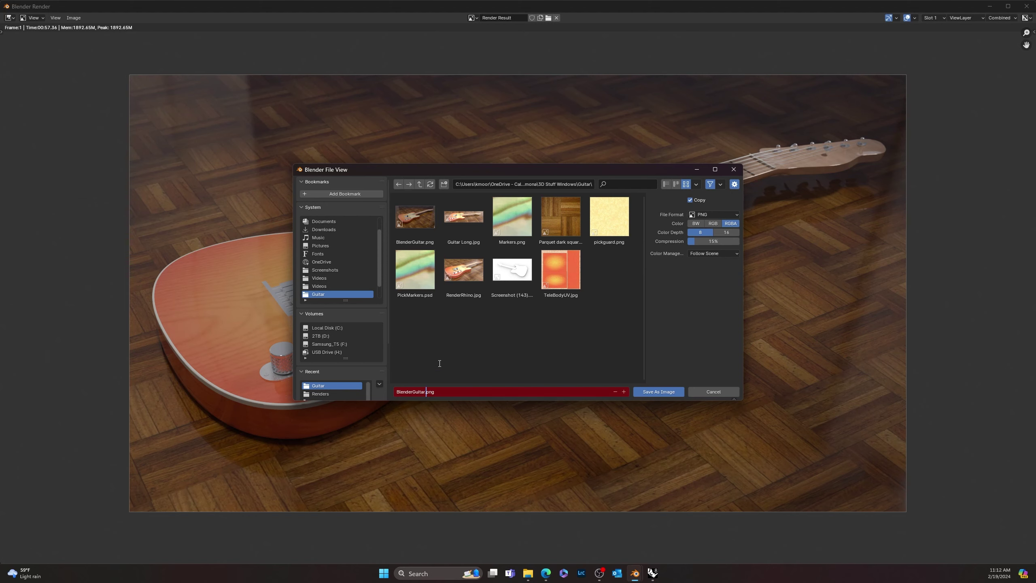
text(2)
click(662, 392)
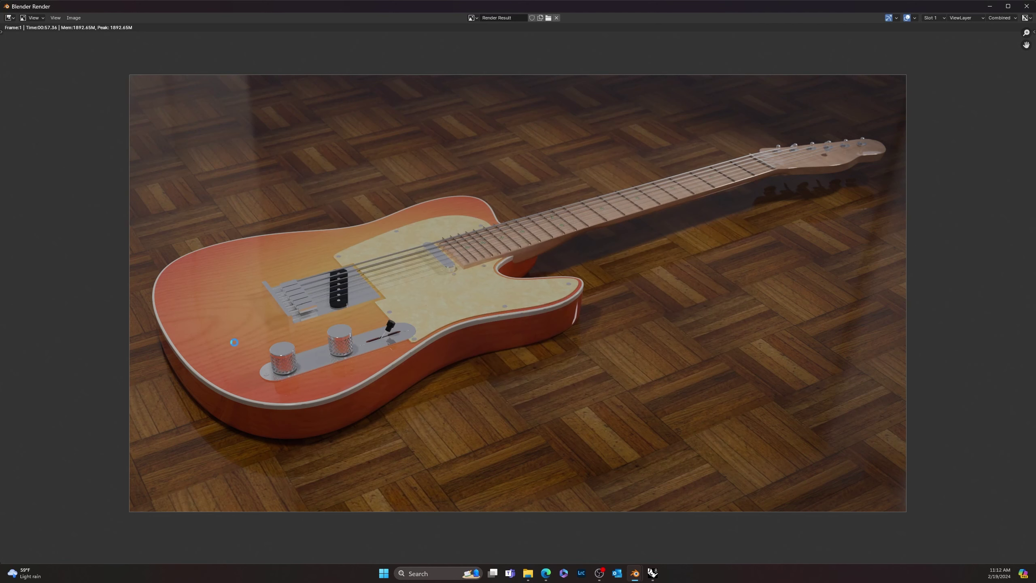